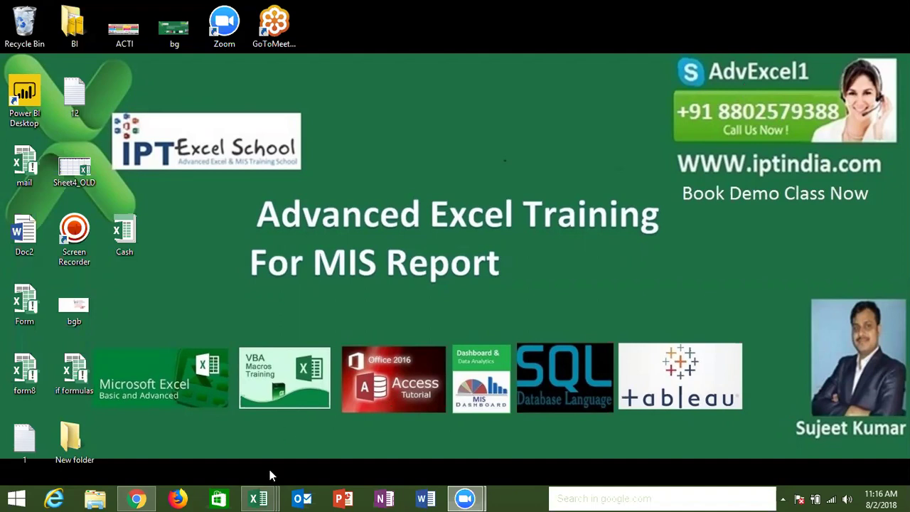
- In Book1, enter Jan in B2 and fill the months down to B14
{"action": "mouse_move", "coordinate": [259, 498]}
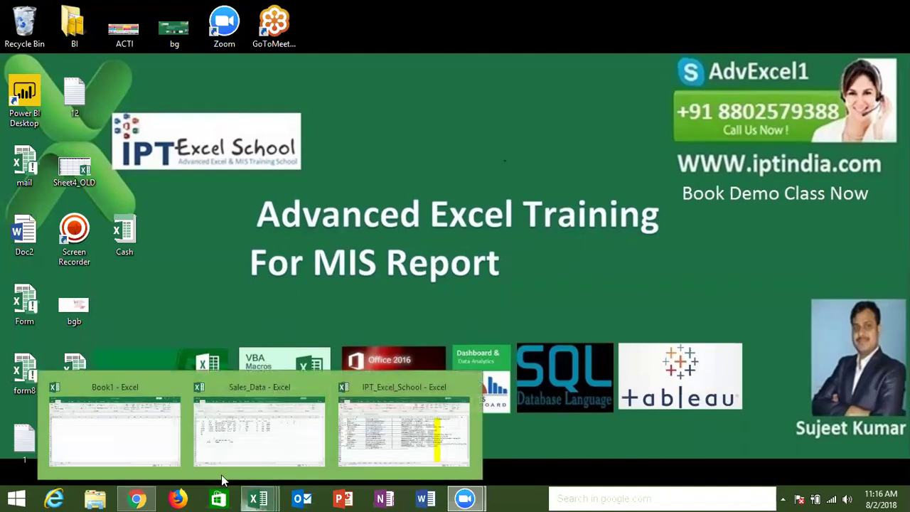
{"action": "left_click", "coordinate": [150, 431]}
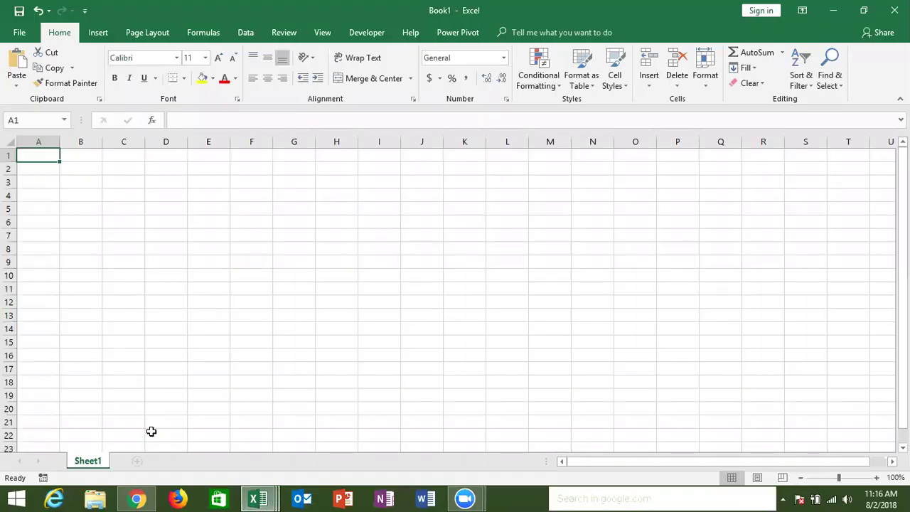
{"action": "left_click", "coordinate": [100, 233]}
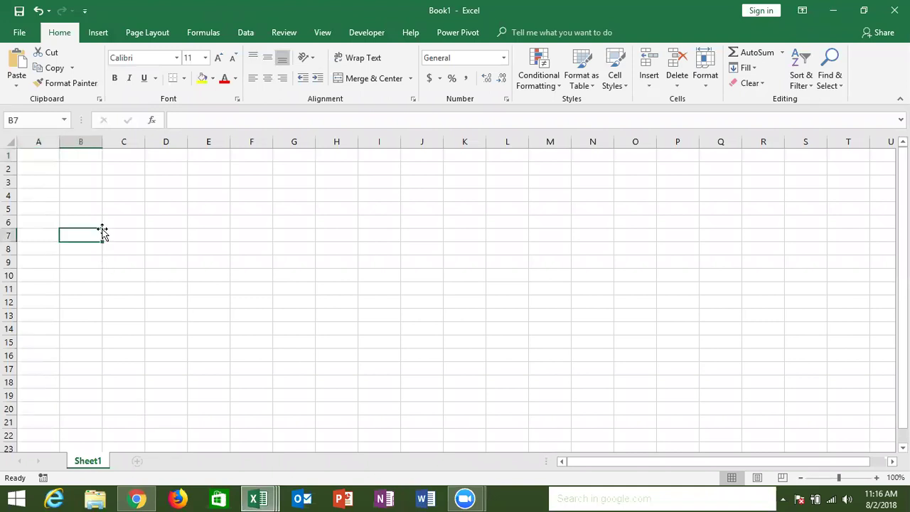
{"action": "left_click", "coordinate": [82, 167]}
{"action": "type", "text": "Jan"}
{"action": "key", "text": "Return"}
{"action": "left_click", "coordinate": [82, 168]}
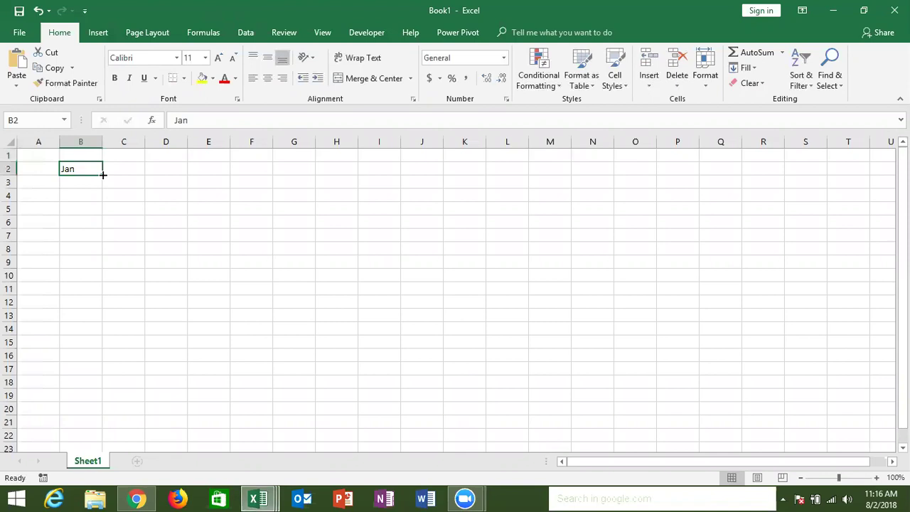
{"action": "left_click_drag", "start_coordinate": [102, 182], "coordinate": [112, 333]}
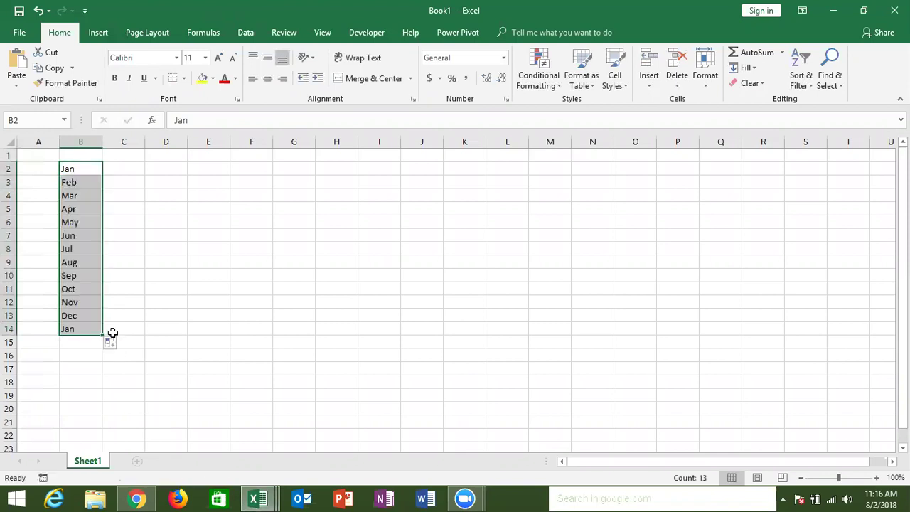
- Enter Sat in C2 and fill the weekdays Sat through Thu down to C14
{"action": "left_click", "coordinate": [131, 163]}
{"action": "type", "text": "Sat"}
{"action": "key", "text": "Return"}
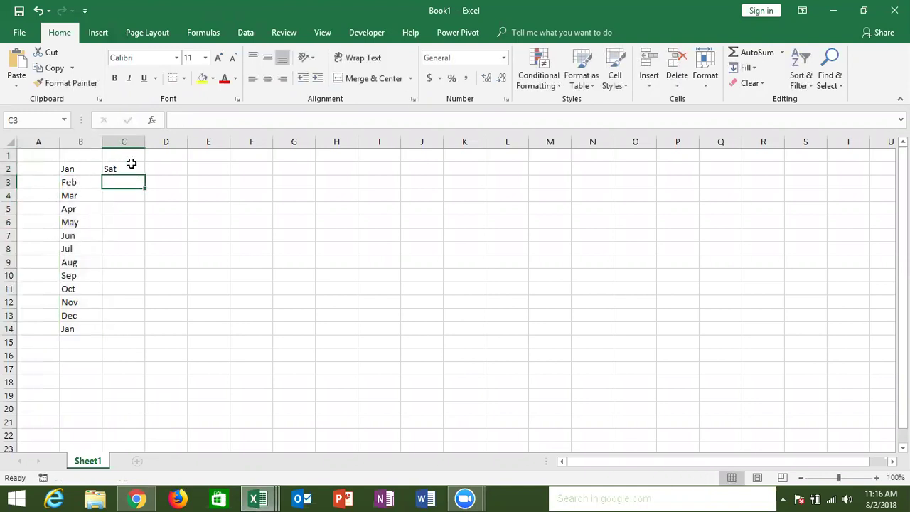
{"action": "left_click", "coordinate": [138, 174]}
{"action": "left_click_drag", "start_coordinate": [143, 175], "coordinate": [133, 329]}
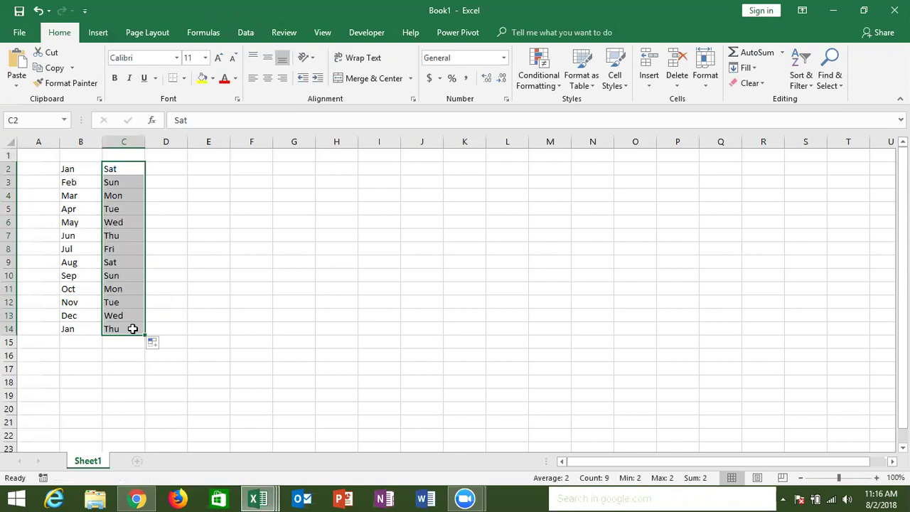
{"action": "left_click_drag", "start_coordinate": [211, 258], "coordinate": [295, 171]}
{"action": "left_click", "coordinate": [295, 171]}
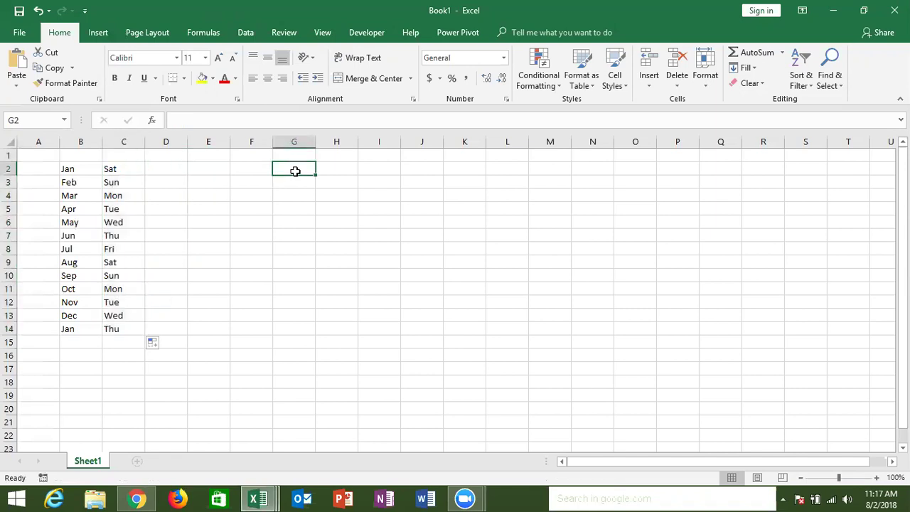
{"action": "double_click", "coordinate": [290, 174]}
{"action": "key", "text": "Escape"}
{"action": "double_click", "coordinate": [288, 164]}
{"action": "type", "text": "O"}
{"action": "key", "text": "BackSpace"}
{"action": "type", "text": "Puja"}
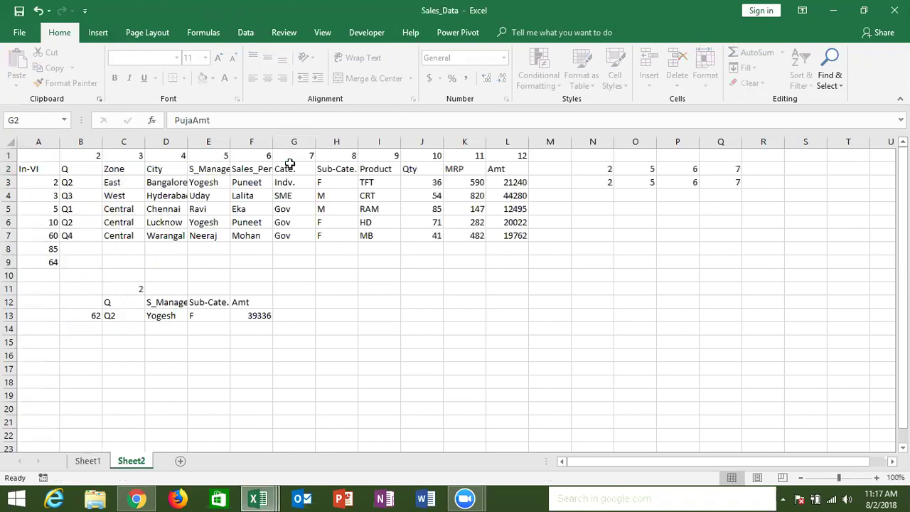
{"action": "left_click_drag", "start_coordinate": [316, 175], "coordinate": [320, 254]}
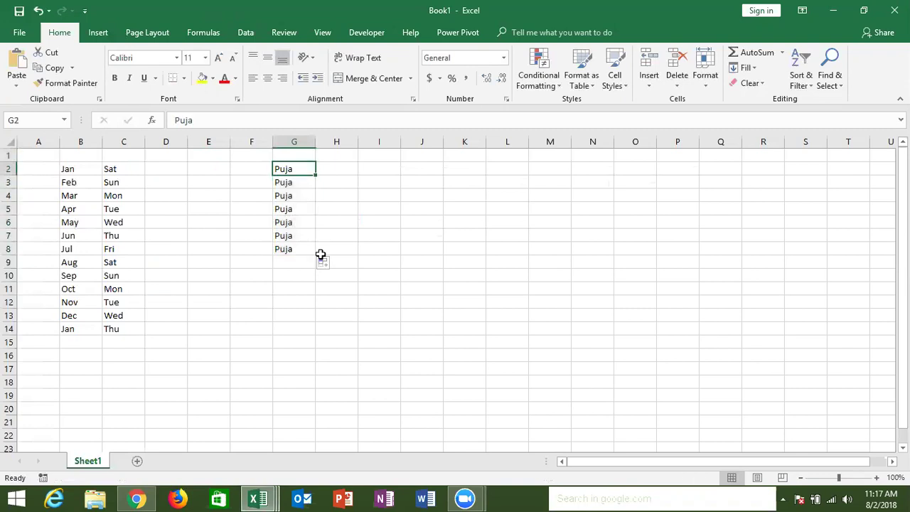
{"action": "key", "text": "Delete"}
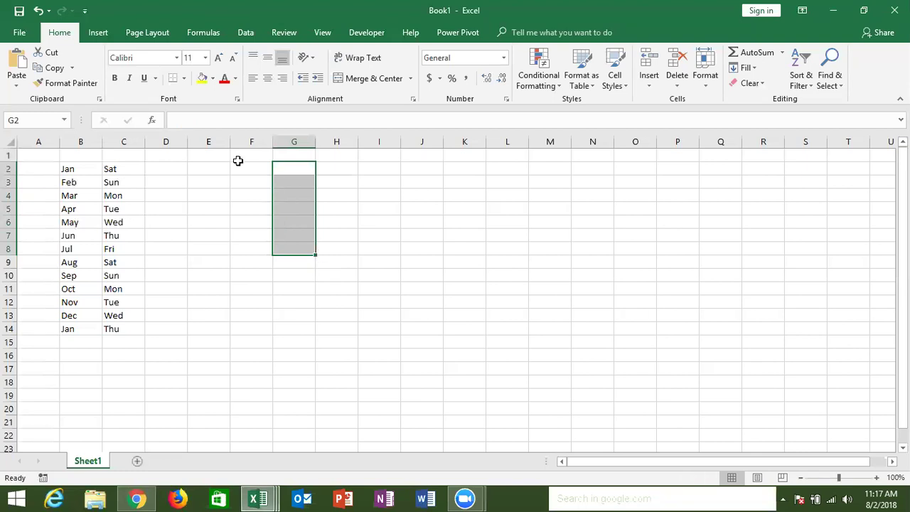
- From Excel Options > Advanced > General, open the Edit Custom Lists dialog
{"action": "left_click", "coordinate": [21, 35]}
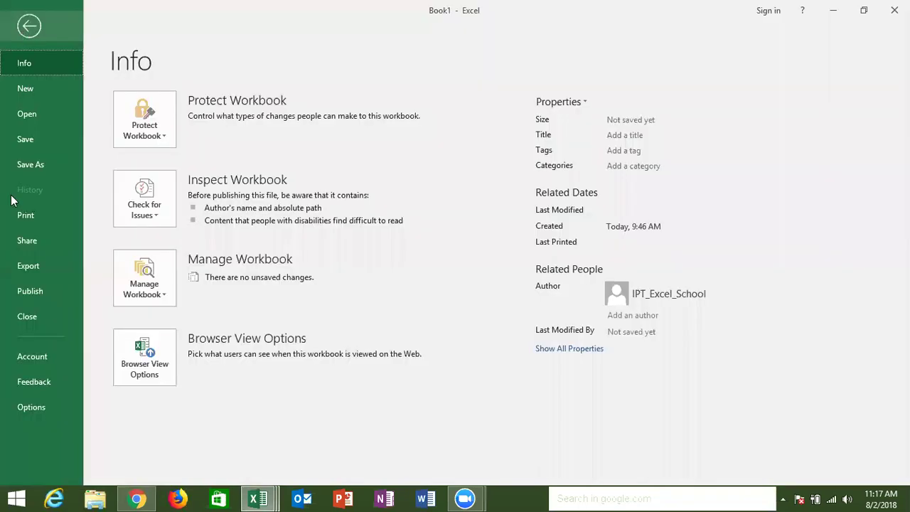
{"action": "left_click", "coordinate": [38, 411]}
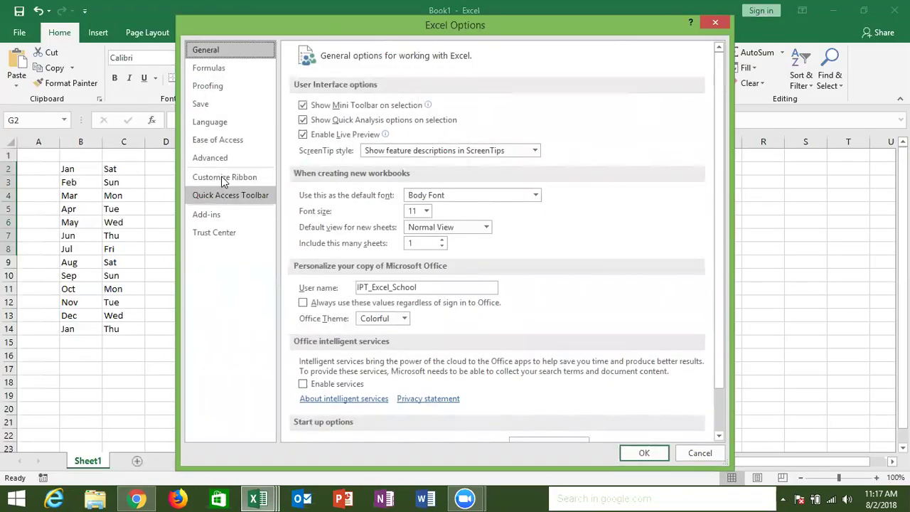
{"action": "left_click", "coordinate": [223, 159]}
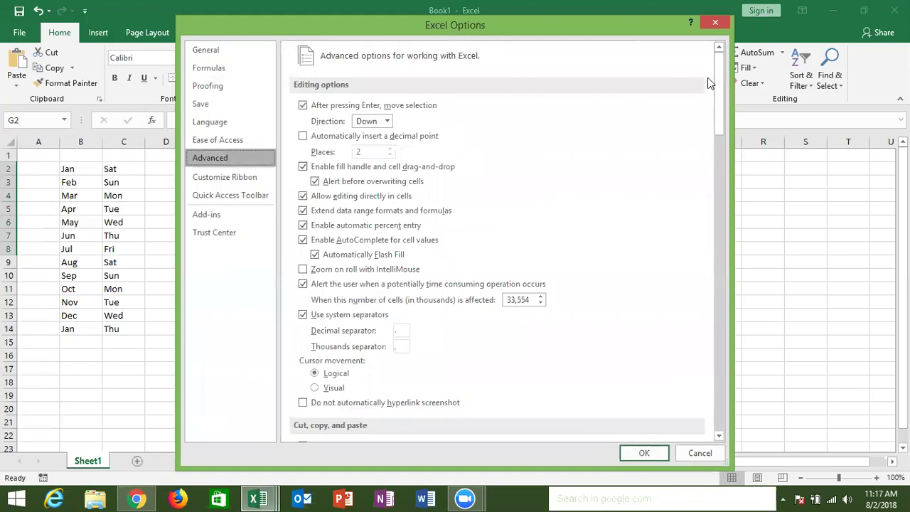
{"action": "left_click_drag", "start_coordinate": [718, 79], "coordinate": [707, 416]}
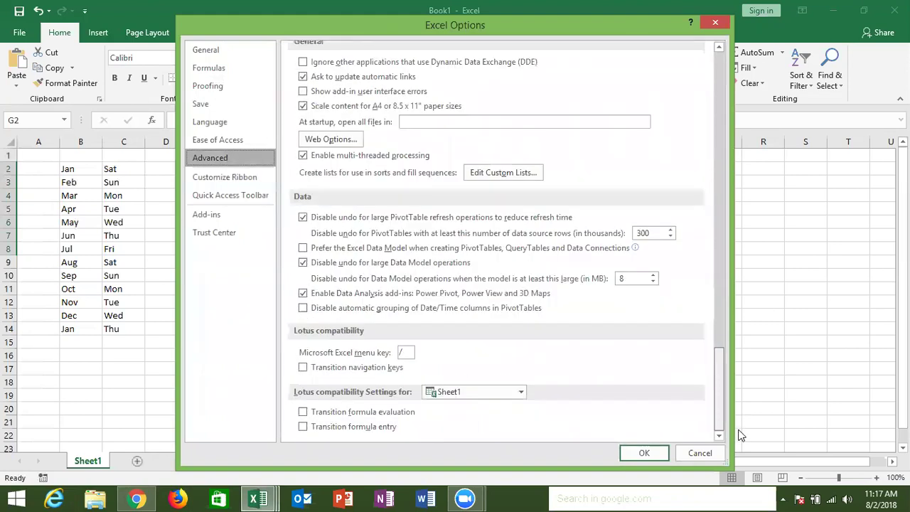
{"action": "left_click", "coordinate": [489, 173]}
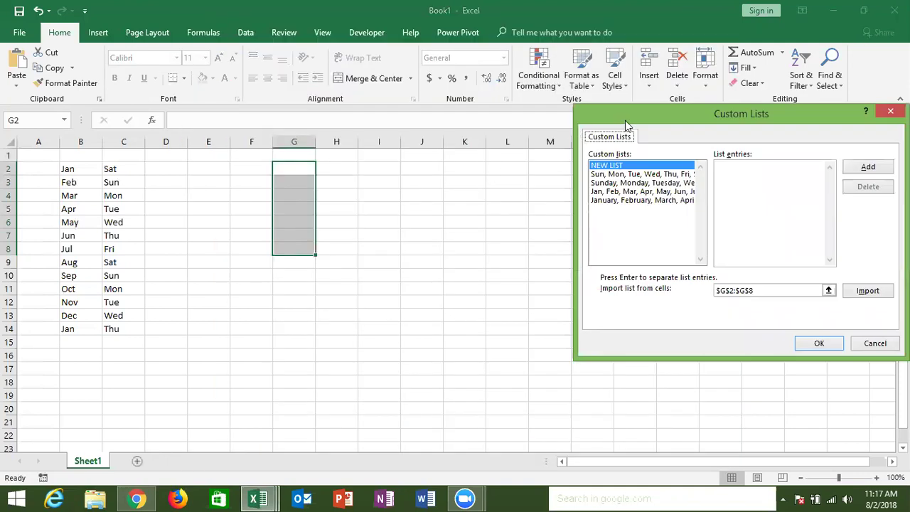
{"action": "left_click_drag", "start_coordinate": [626, 121], "coordinate": [446, 130]}
- Enter Puja, Neeraj, Kavita and Moni on separate lines in List entries
{"action": "left_click", "coordinate": [547, 182]}
{"action": "type", "text": "Puja"}
{"action": "key", "text": "Return"}
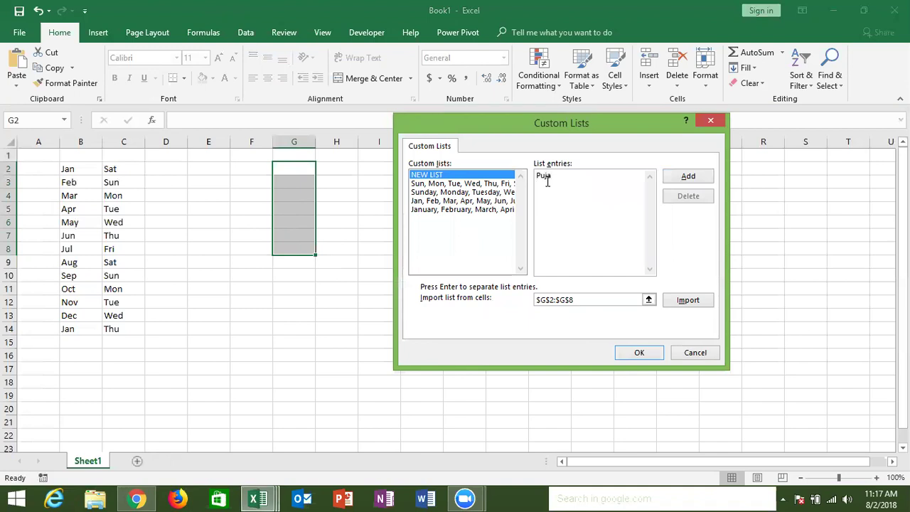
{"action": "type", "text": "Neera"}
{"action": "type", "text": "j"}
{"action": "key", "text": "Return"}
{"action": "type", "text": "Kavita"}
{"action": "key", "text": "Return"}
{"action": "type", "text": "Moni"}
{"action": "key", "text": "Return"}
- Add Uday, Om, Tanu and Omni, then save the list and close Custom Lists
{"action": "type", "text": "Uday"}
{"action": "key", "text": "Return"}
{"action": "type", "text": "Om"}
{"action": "key", "text": "Return"}
{"action": "type", "text": "Tanu"}
{"action": "key", "text": "Return"}
{"action": "type", "text": "O"}
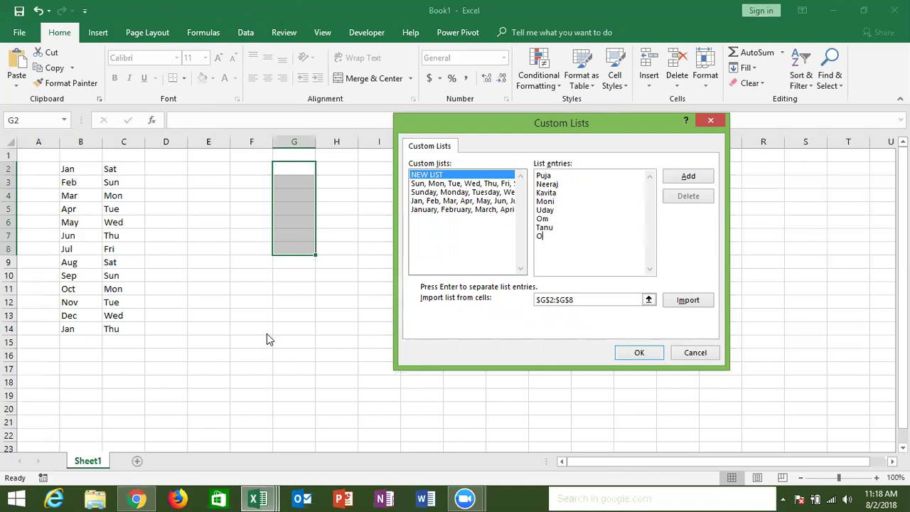
{"action": "type", "text": "mni"}
{"action": "left_click", "coordinate": [706, 180]}
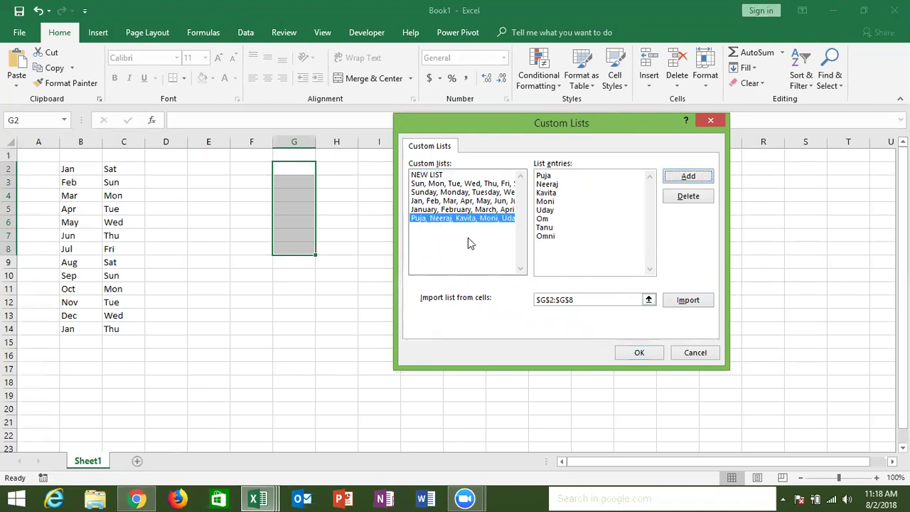
{"action": "left_click", "coordinate": [628, 354]}
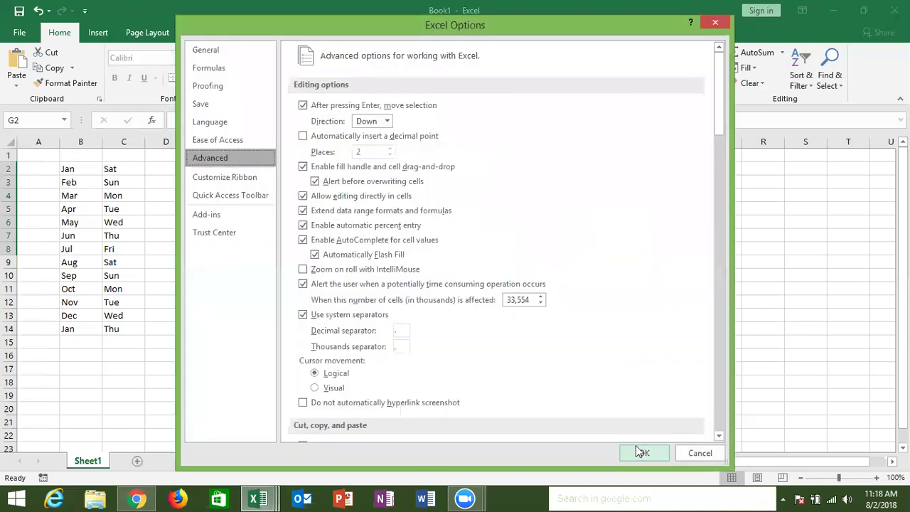
- Close Excel Options, enter Puja in G3 and fill the custom name list down to G11
{"action": "left_click", "coordinate": [637, 449]}
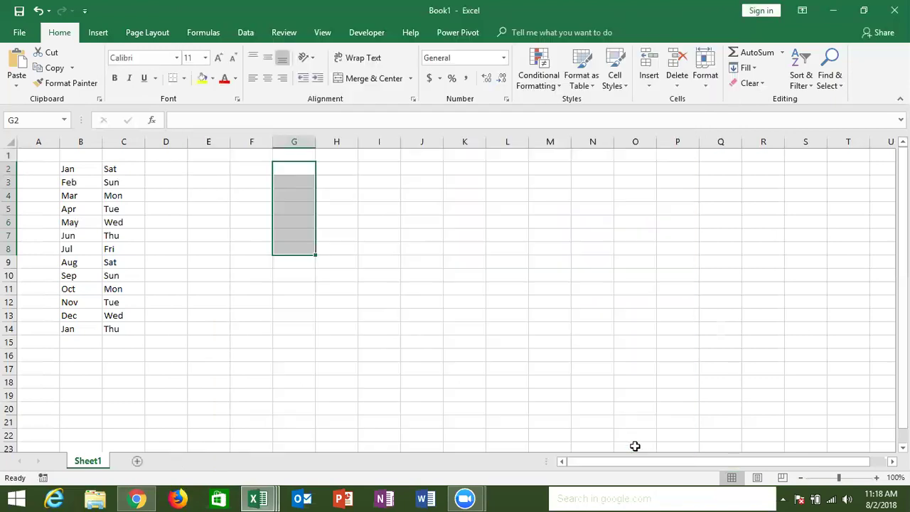
{"action": "left_click", "coordinate": [346, 249]}
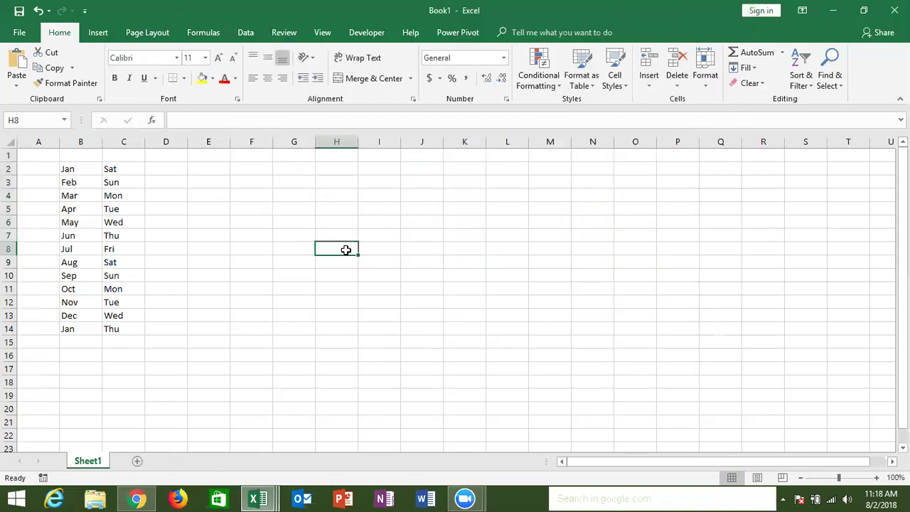
{"action": "left_click", "coordinate": [304, 177]}
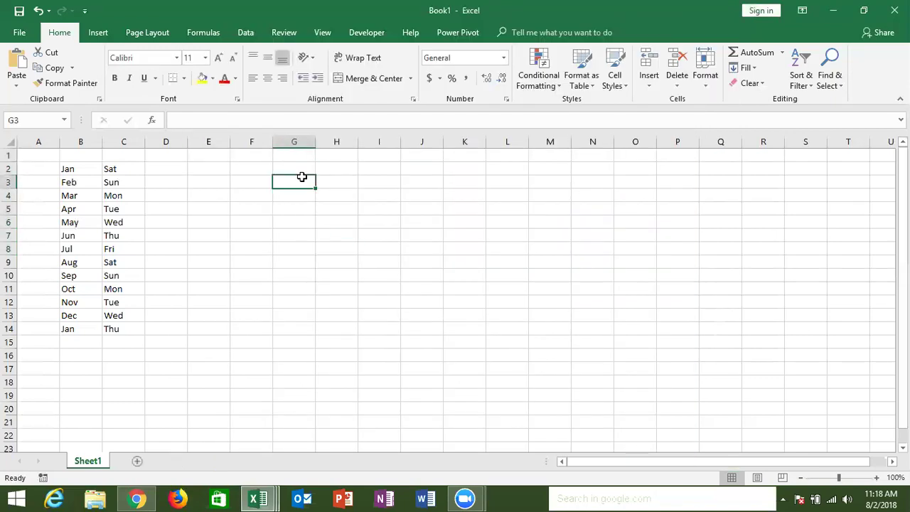
{"action": "type", "text": "Puja"}
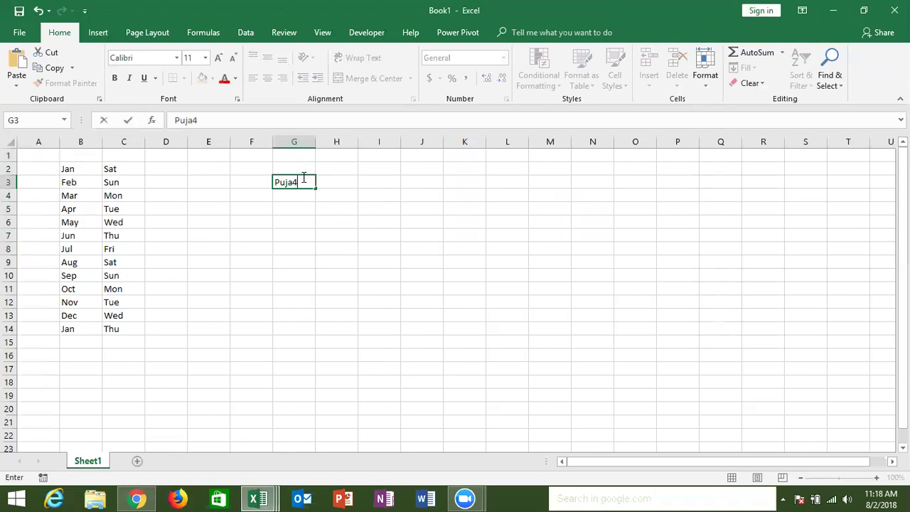
{"action": "left_click", "coordinate": [302, 178]}
{"action": "left_click_drag", "start_coordinate": [317, 187], "coordinate": [316, 290]}
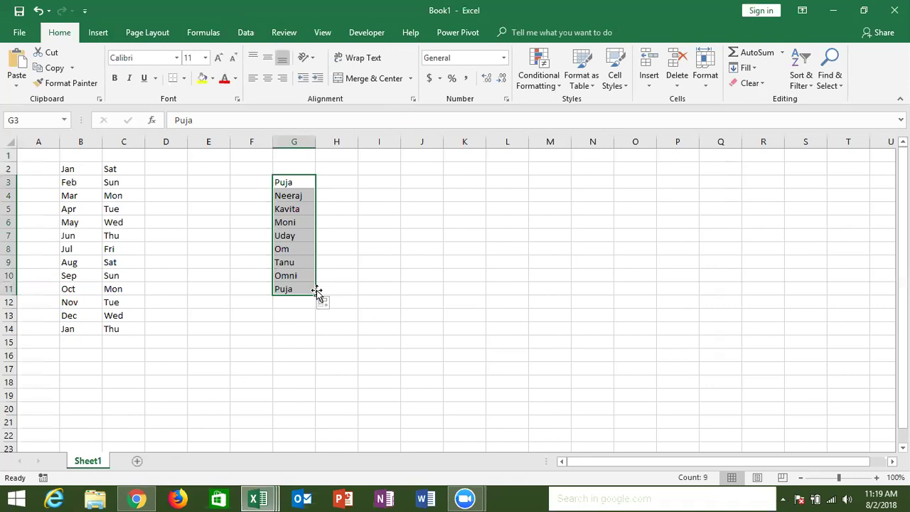
{"action": "left_click", "coordinate": [284, 180]}
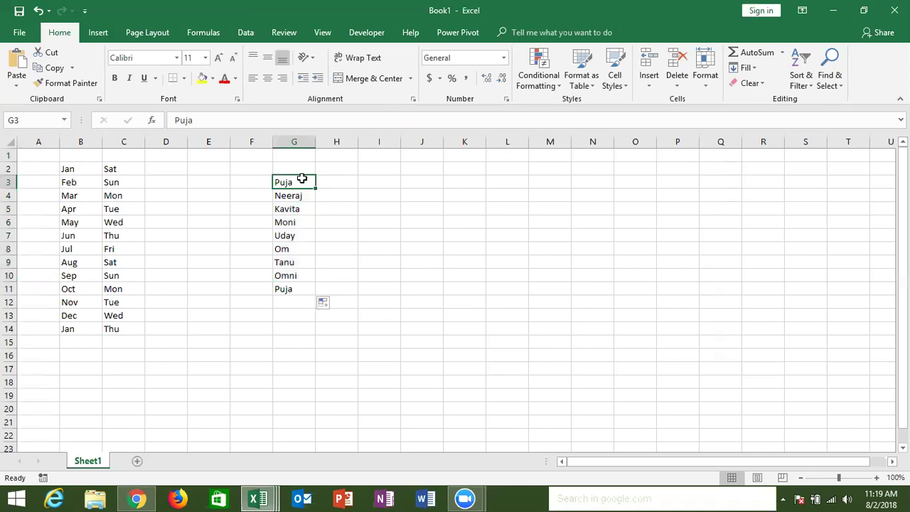
- Enter Moni in I3 and fill the custom list down to I9
{"action": "left_click", "coordinate": [376, 184]}
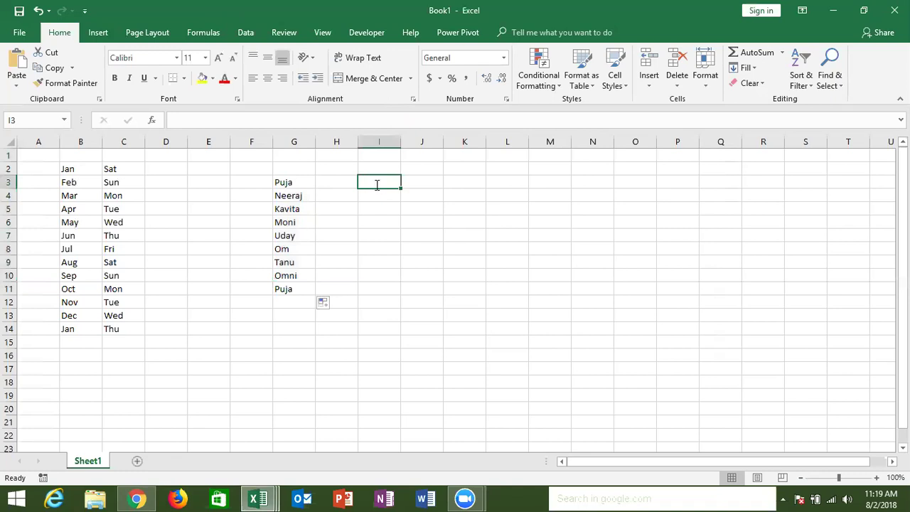
{"action": "type", "text": "Moni"}
{"action": "key", "text": "Return"}
{"action": "left_click", "coordinate": [375, 184]}
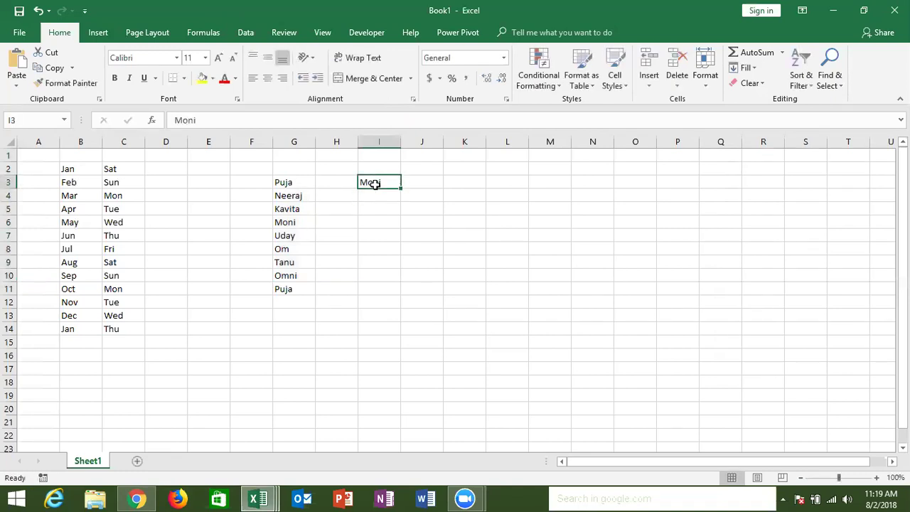
{"action": "left_click_drag", "start_coordinate": [401, 189], "coordinate": [401, 270]}
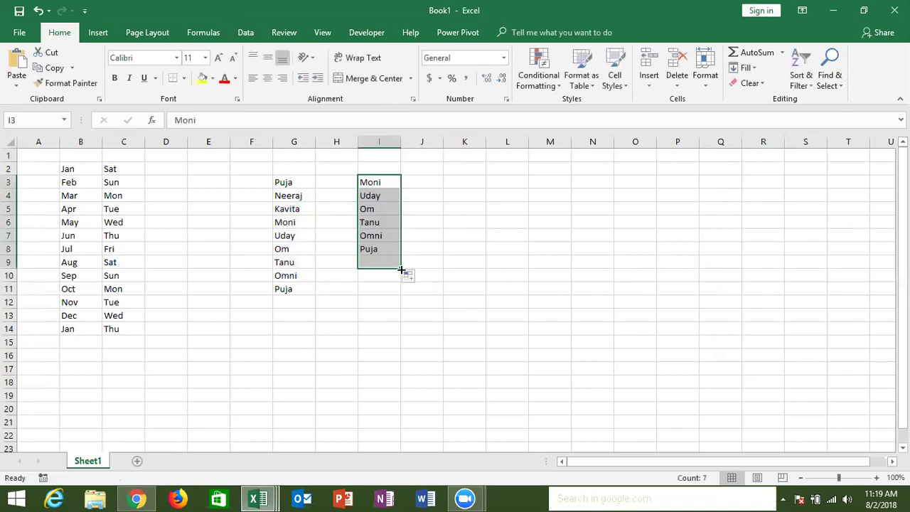
- Enter Fri in D5 and fill the weekdays through Wed down to D10
{"action": "left_click", "coordinate": [163, 205]}
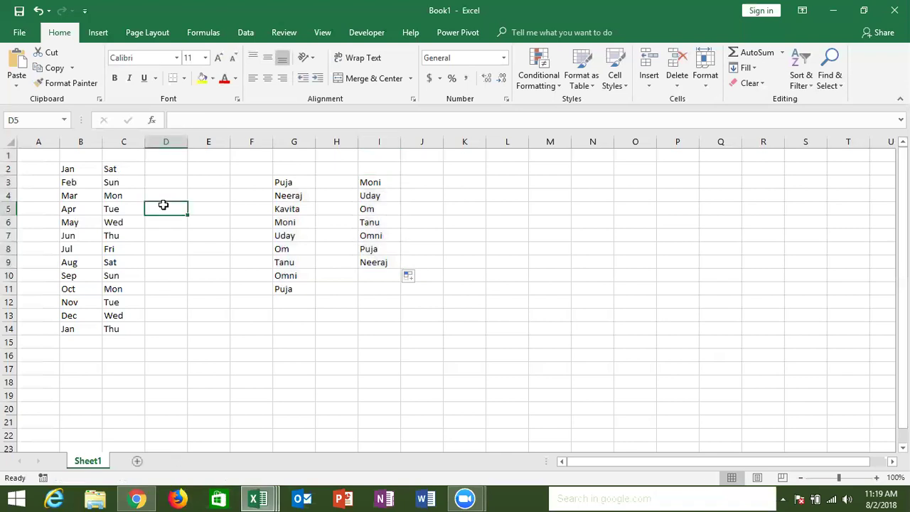
{"action": "type", "text": "Fri"}
{"action": "key", "text": "Return"}
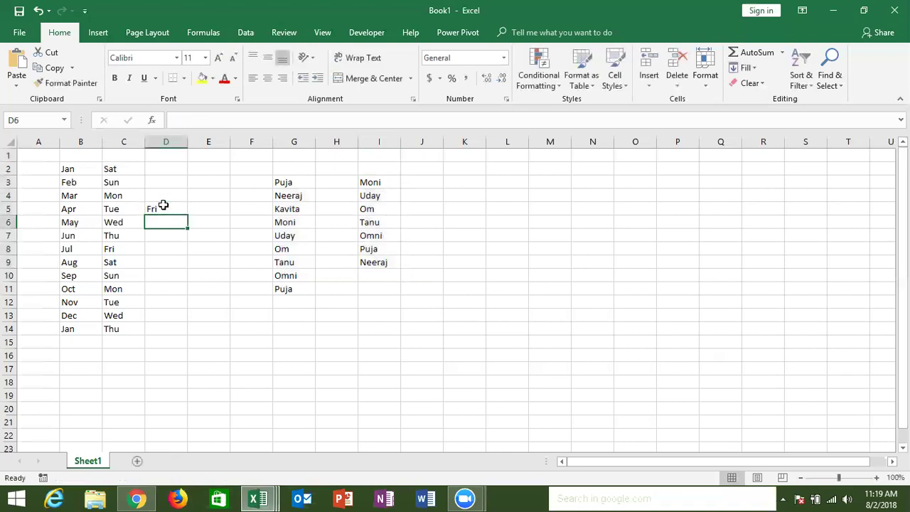
{"action": "left_click", "coordinate": [169, 208]}
{"action": "left_click_drag", "start_coordinate": [187, 224], "coordinate": [186, 281]}
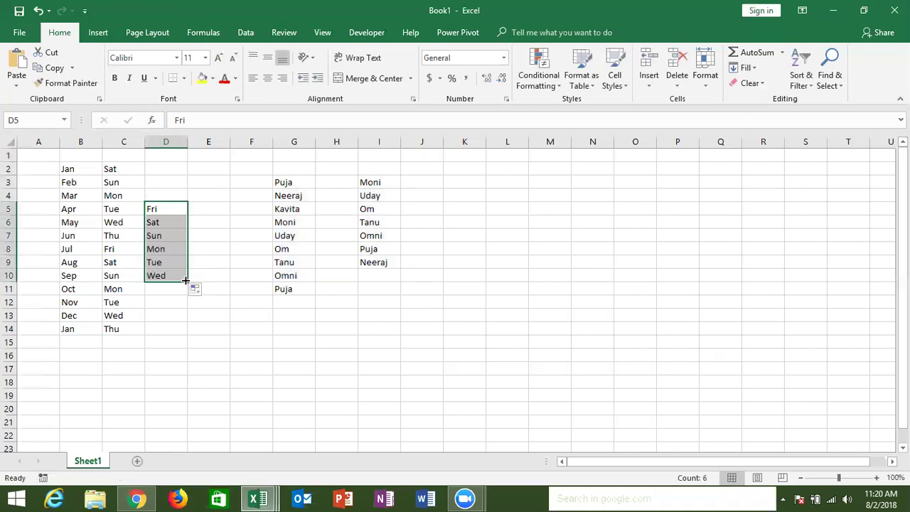
{"action": "left_click", "coordinate": [383, 293]}
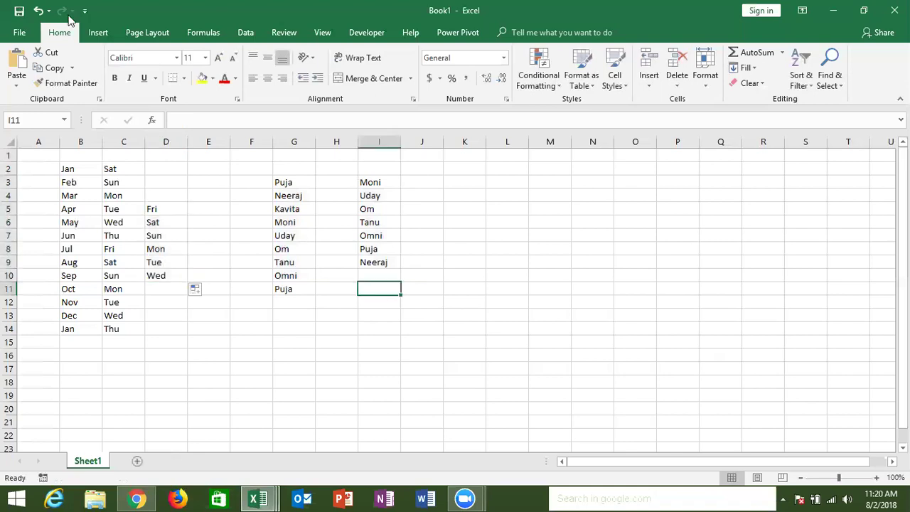
- In Excel Options' Customize Ribbon settings, uncheck the View main tab and apply
{"action": "left_click", "coordinate": [17, 37]}
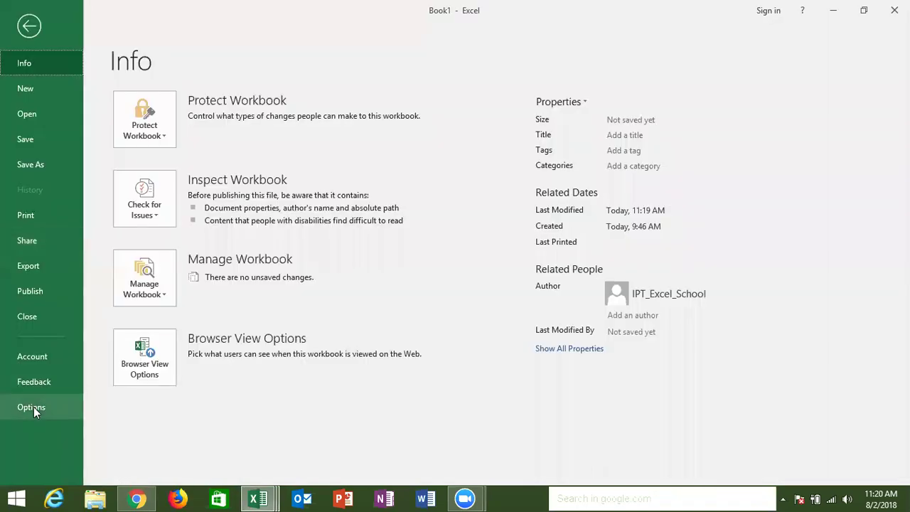
{"action": "left_click", "coordinate": [34, 407]}
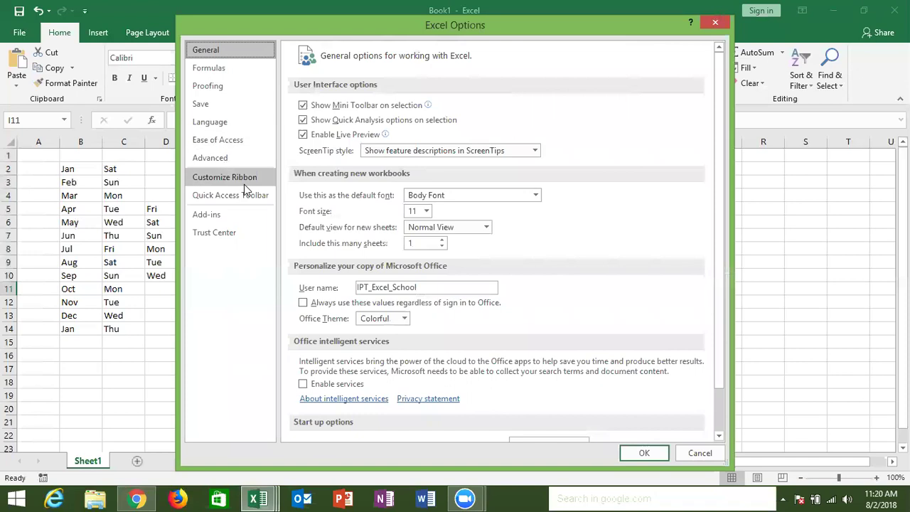
{"action": "left_click", "coordinate": [243, 183]}
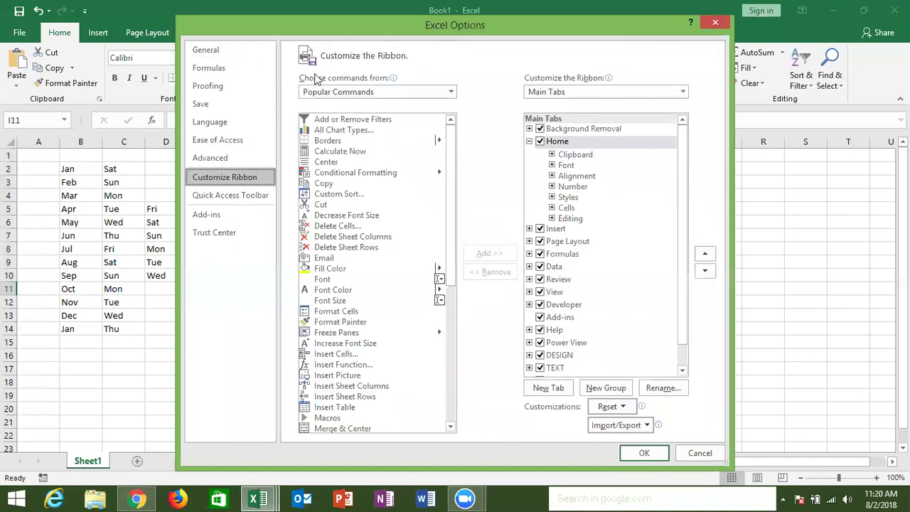
{"action": "left_click_drag", "start_coordinate": [358, 31], "coordinate": [254, 128]}
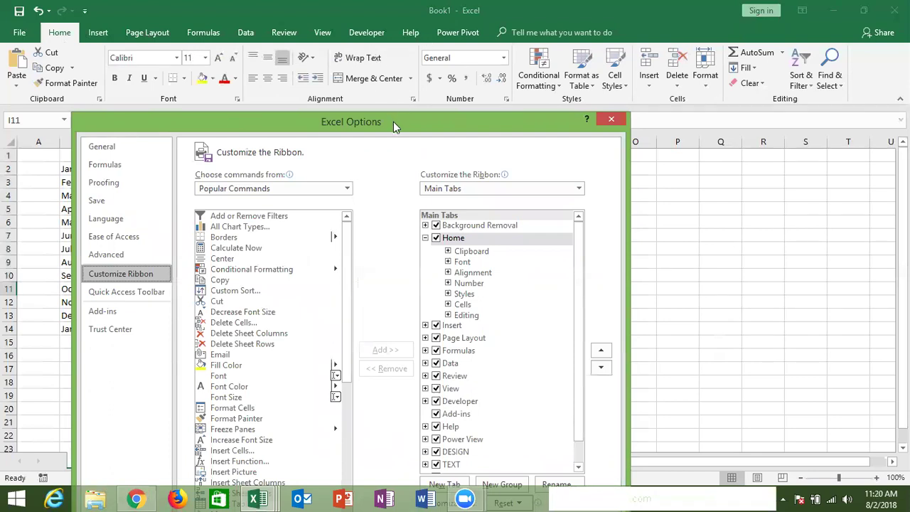
{"action": "left_click_drag", "start_coordinate": [393, 121], "coordinate": [412, 54]}
{"action": "left_click", "coordinate": [444, 171]}
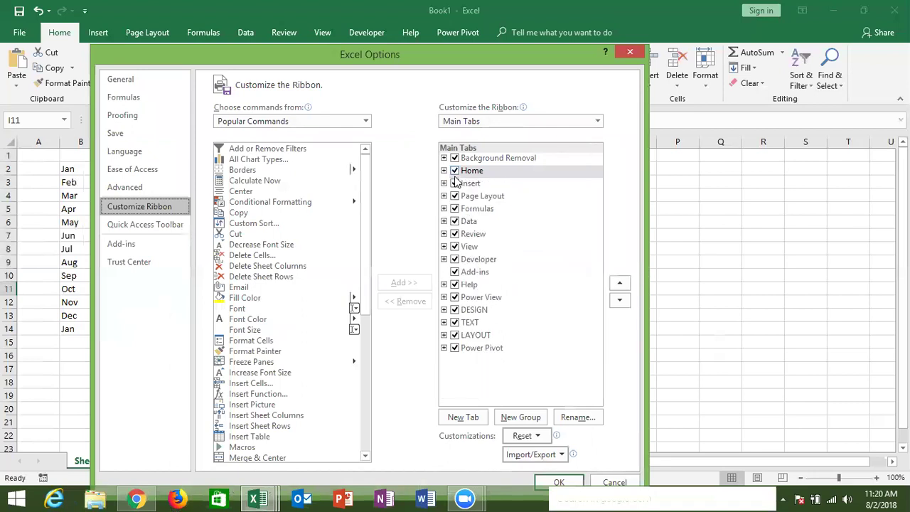
{"action": "left_click", "coordinate": [456, 248]}
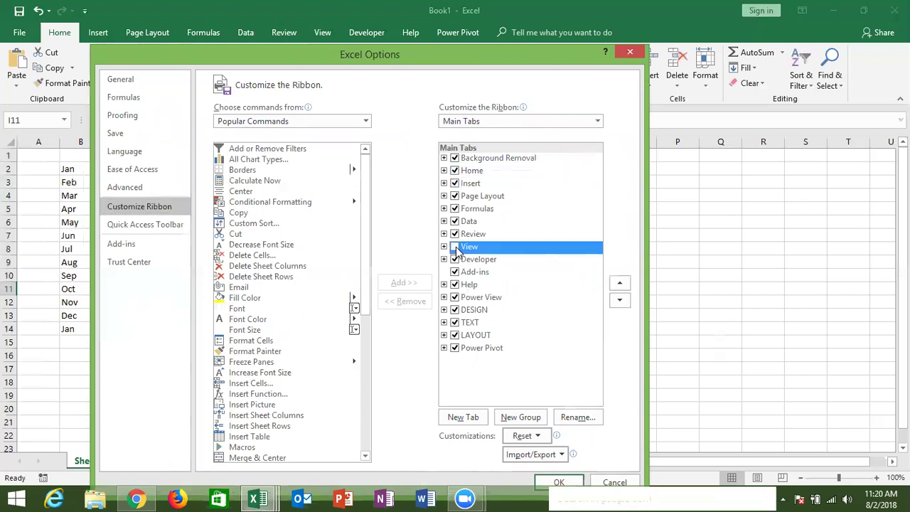
{"action": "left_click", "coordinate": [564, 483]}
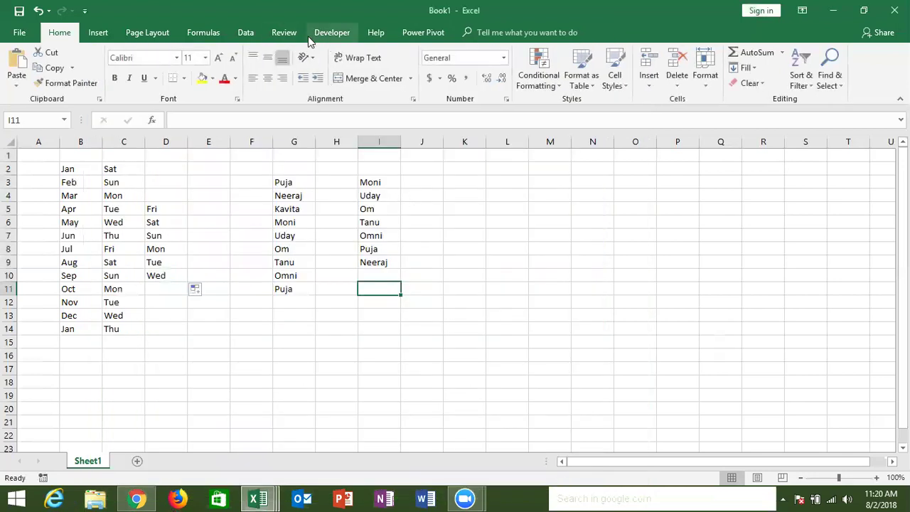
{"action": "left_click", "coordinate": [17, 34]}
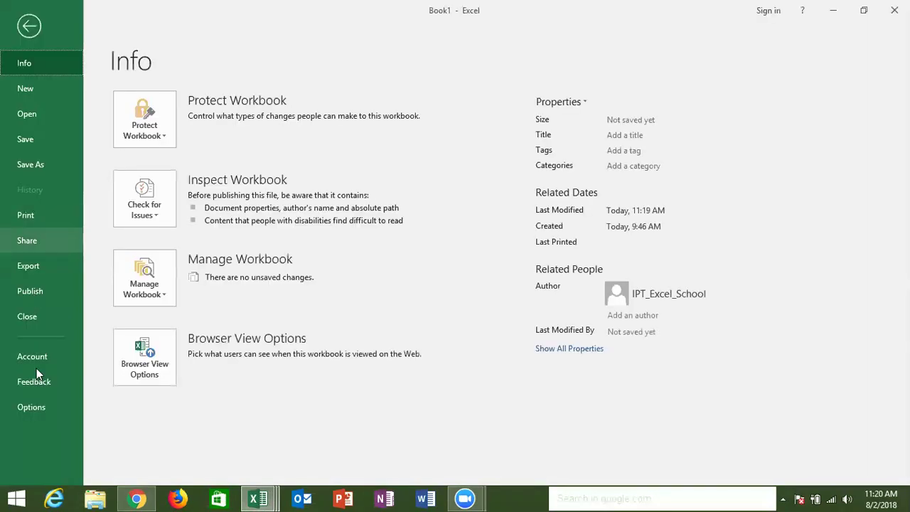
{"action": "left_click", "coordinate": [28, 406]}
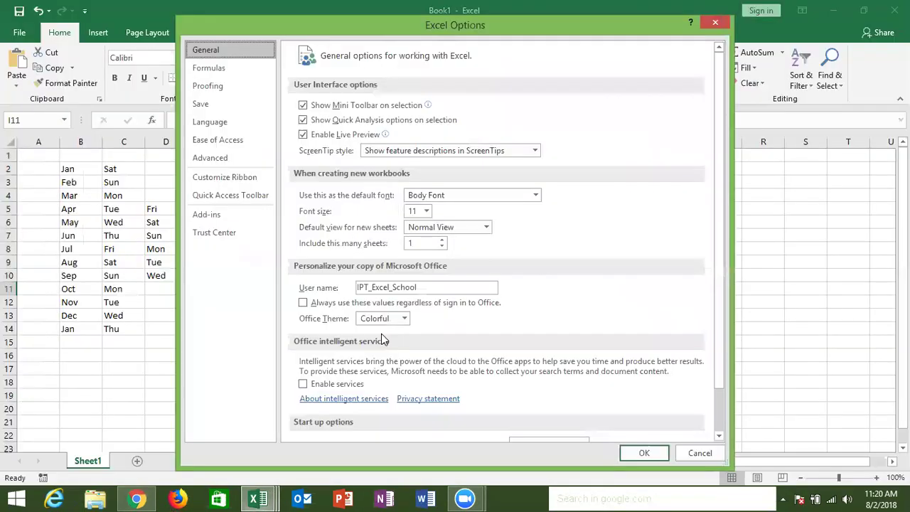
{"action": "left_click", "coordinate": [228, 177]}
{"action": "left_click", "coordinate": [538, 293]}
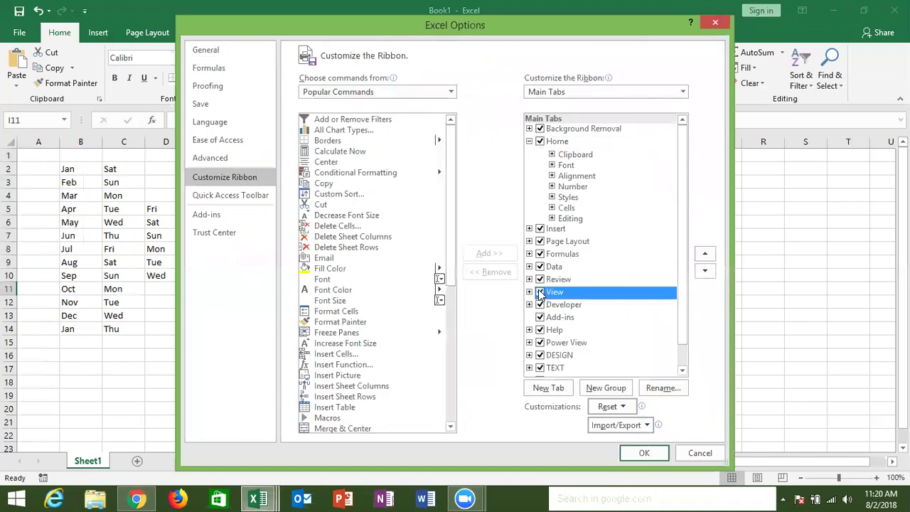
{"action": "left_click", "coordinate": [530, 141]}
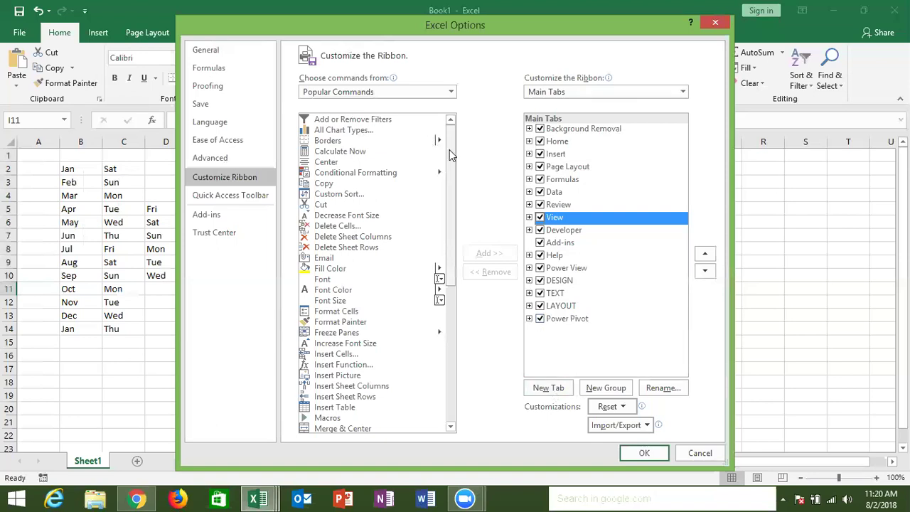
{"action": "scroll", "coordinate": [432, 325], "scroll_direction": "down", "scroll_amount": 8}
{"action": "scroll", "coordinate": [426, 284], "scroll_direction": "up", "scroll_amount": 8}
{"action": "scroll", "coordinate": [426, 168], "scroll_direction": "down", "scroll_amount": 1}
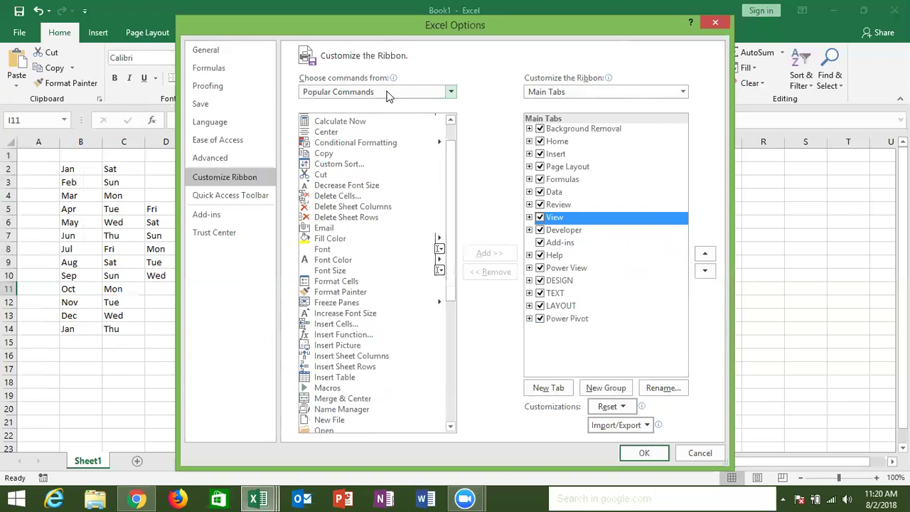
{"action": "left_click", "coordinate": [389, 93]}
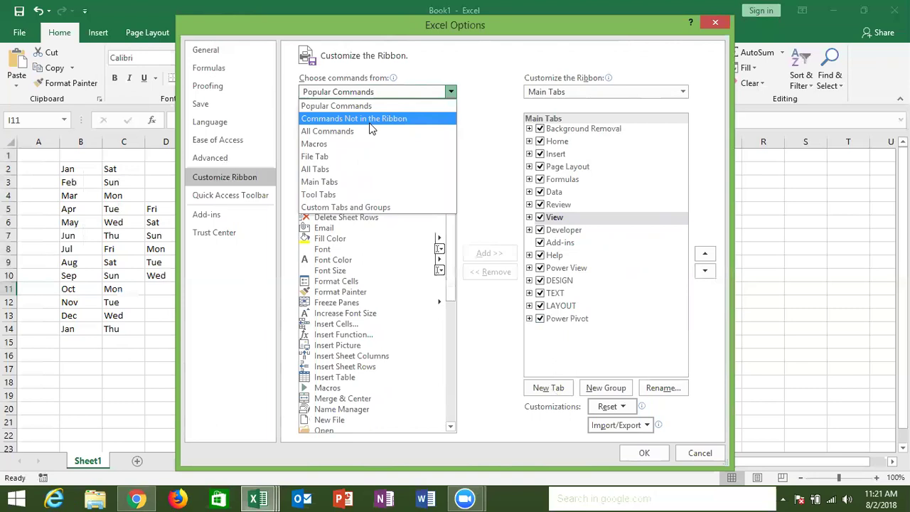
{"action": "left_click", "coordinate": [369, 122]}
{"action": "left_click_drag", "start_coordinate": [451, 137], "coordinate": [446, 415]}
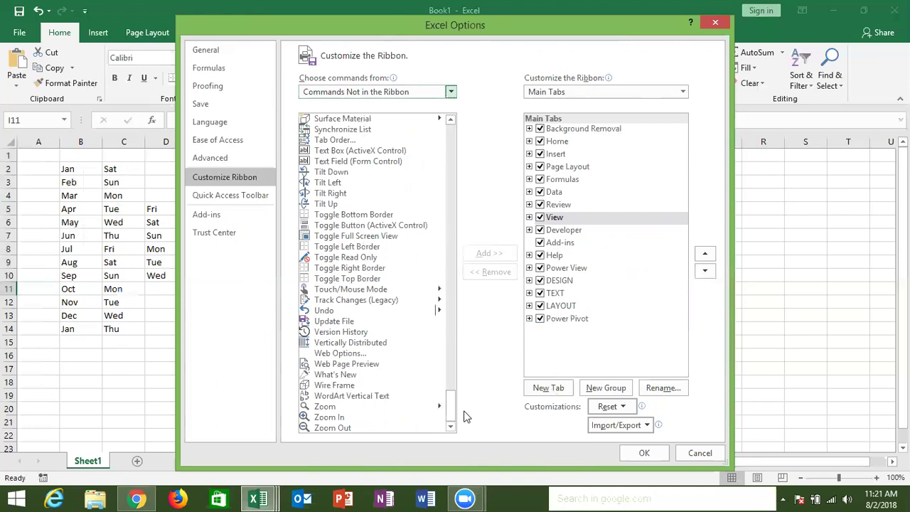
{"action": "left_click", "coordinate": [453, 373]}
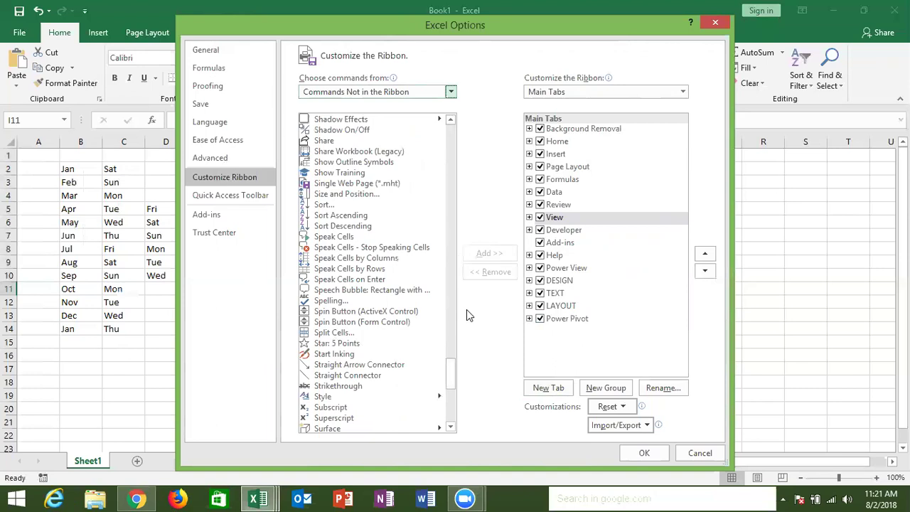
{"action": "left_click", "coordinate": [718, 25]}
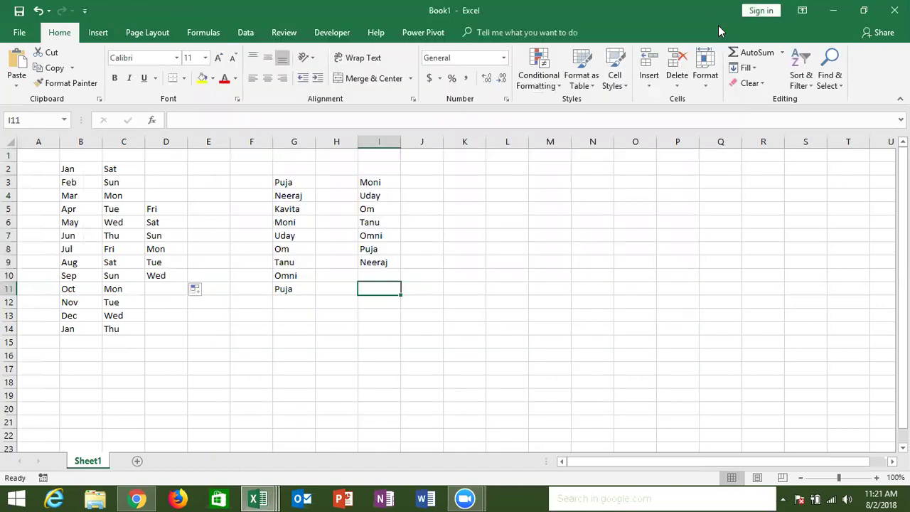
- Add a blank Sheet2 beside Sheet1 and go to cell A1
{"action": "left_click", "coordinate": [138, 461]}
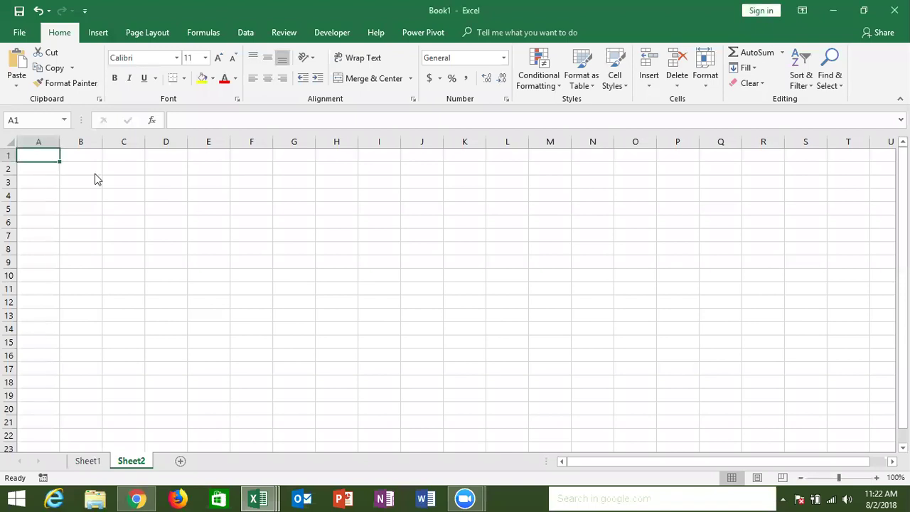
{"action": "left_click", "coordinate": [47, 171]}
{"action": "left_click", "coordinate": [47, 157]}
{"action": "left_click", "coordinate": [21, 32]}
{"action": "left_click", "coordinate": [29, 23]}
- Enter the headers Name, Roll and Marks in A1:C1
{"action": "type", "text": "Name"}
{"action": "key", "text": "Tab"}
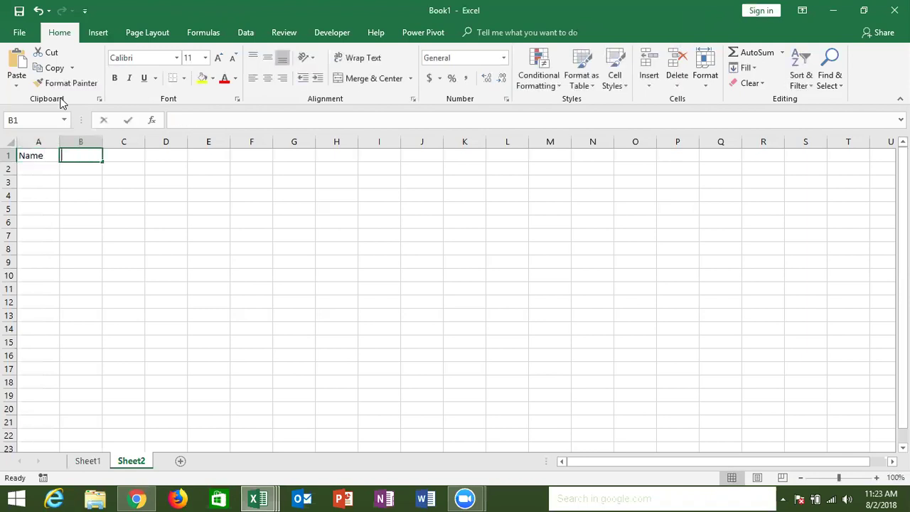
{"action": "type", "text": "Roll"}
{"action": "key", "text": "Tab"}
{"action": "type", "text": "Marks"}
{"action": "key", "text": "Return"}
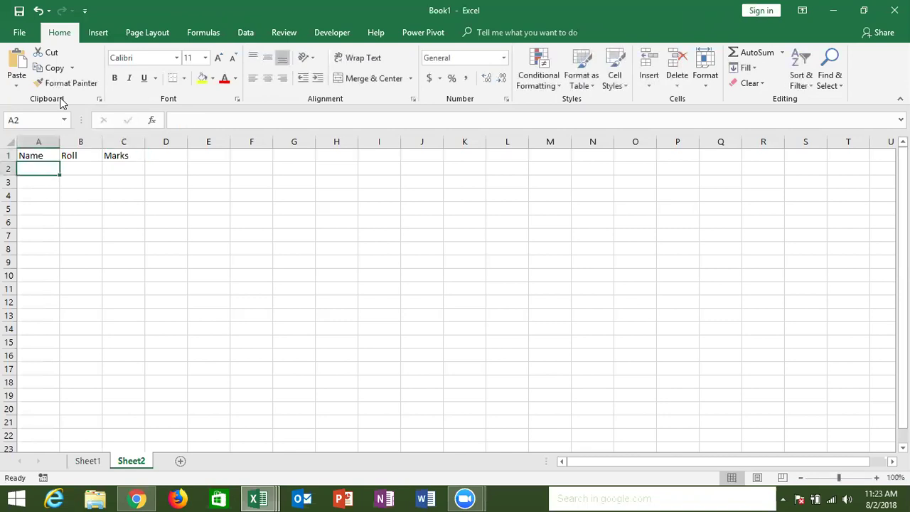
- Fill names Puja through Uday in A2:A6 and enter roll numbers 1 and 2 in B2:B3
{"action": "type", "text": "Puja"}
{"action": "key", "text": "Return"}
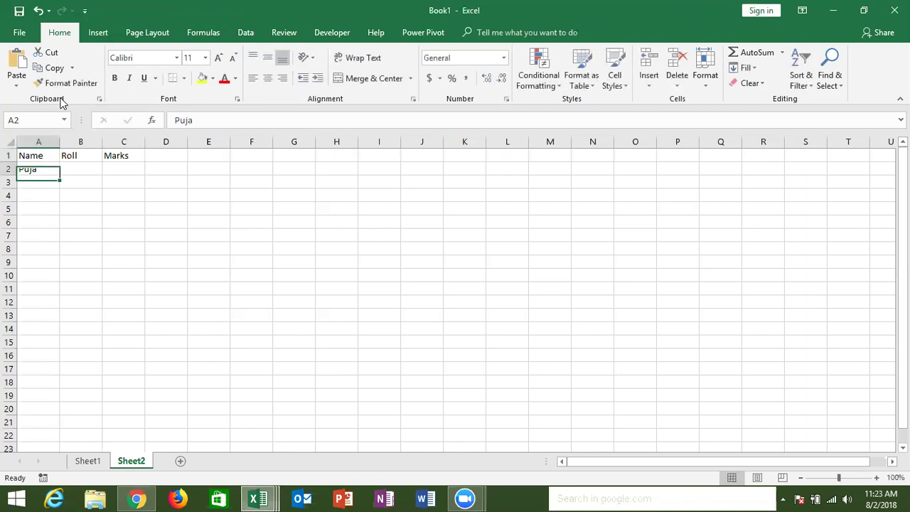
{"action": "left_click_drag", "start_coordinate": [60, 180], "coordinate": [55, 225]}
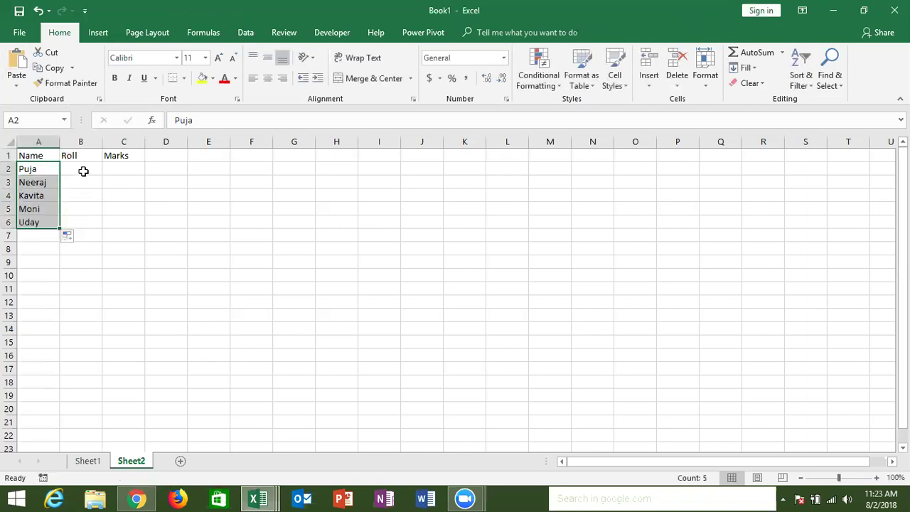
{"action": "left_click", "coordinate": [83, 172]}
{"action": "type", "text": "1"}
{"action": "key", "text": "Return"}
{"action": "type", "text": "2"}
{"action": "key", "text": "Return"}
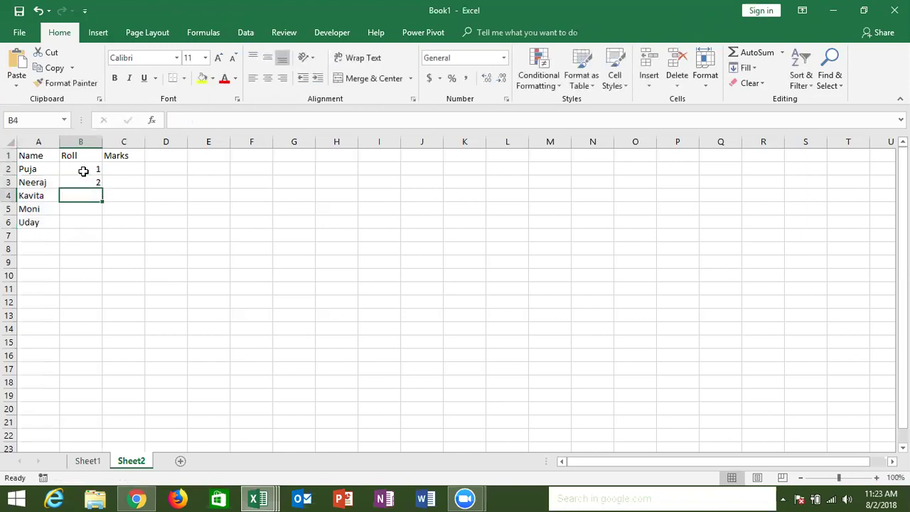
{"action": "left_click_drag", "start_coordinate": [83, 172], "coordinate": [104, 225]}
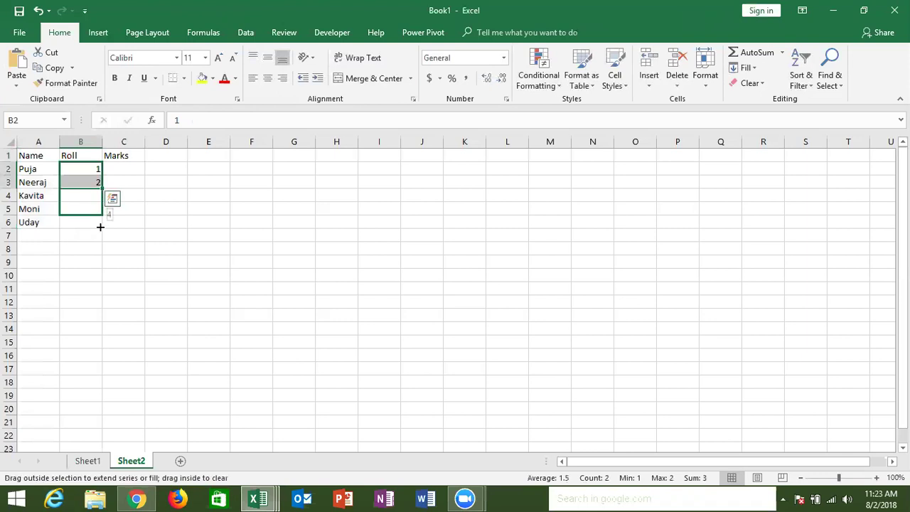
- Enter the formula =RANDBETWEEN(10,90) in C2
{"action": "left_click", "coordinate": [125, 172]}
{"action": "type", "text": "=ra"}
{"action": "key", "text": "Down"}
{"action": "key", "text": "Down"}
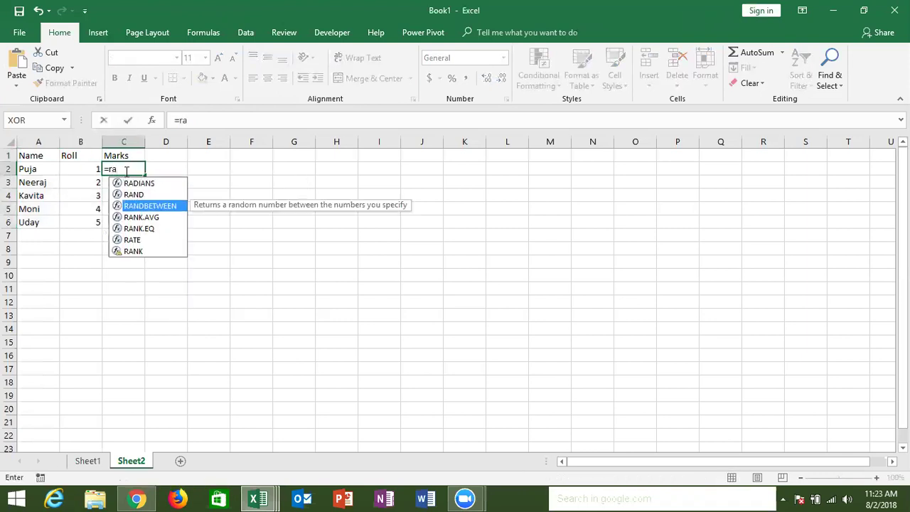
{"action": "key", "text": "Tab"}
{"action": "type", "text": "10,90)"}
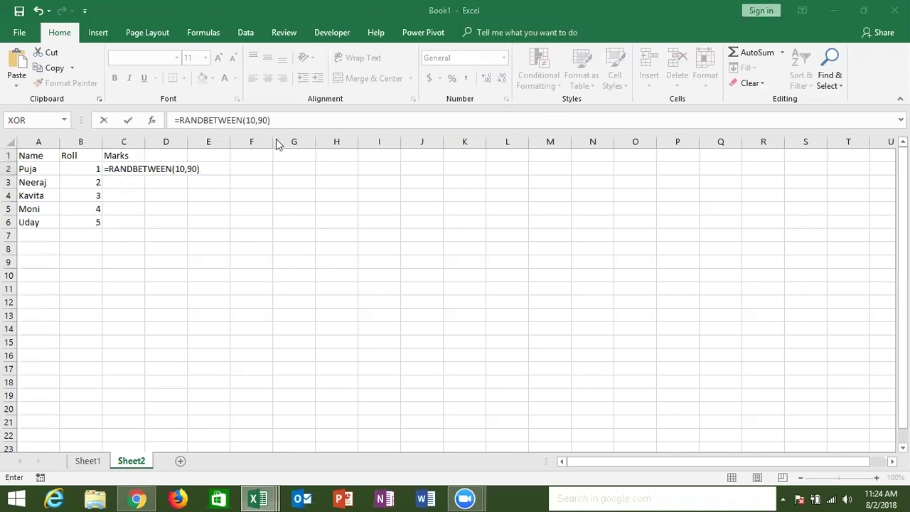
{"action": "left_click", "coordinate": [146, 167]}
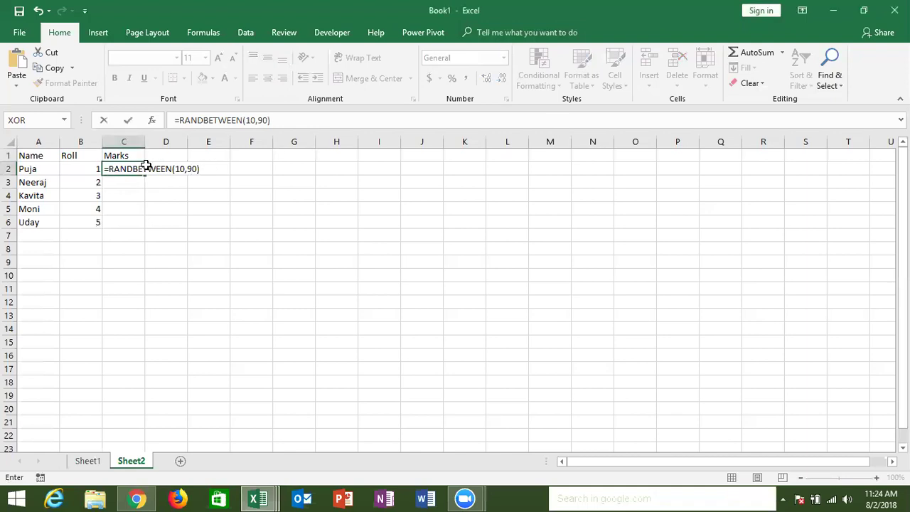
{"action": "key", "text": "ctrl+Return"}
- Fill the RANDBETWEEN formula down C2:C6 and force the marks to recalculate
{"action": "left_click_drag", "start_coordinate": [146, 167], "coordinate": [124, 222]}
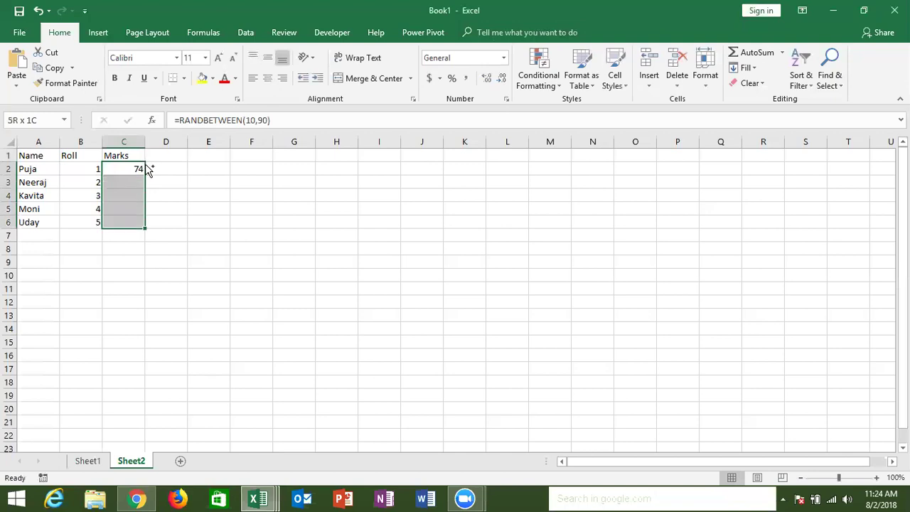
{"action": "key", "text": "ctrl+d"}
{"action": "left_click", "coordinate": [236, 184]}
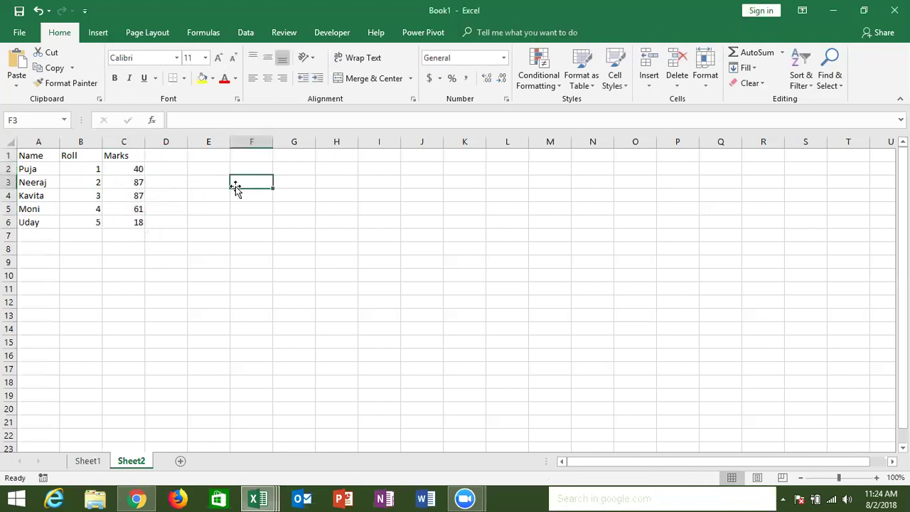
{"action": "double_click", "coordinate": [241, 179]}
{"action": "key", "text": "Return"}
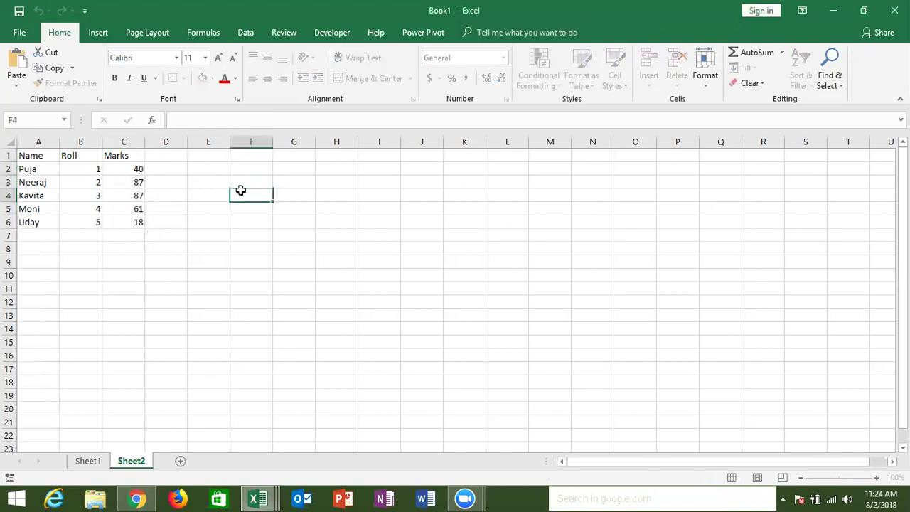
{"action": "left_click", "coordinate": [135, 181]}
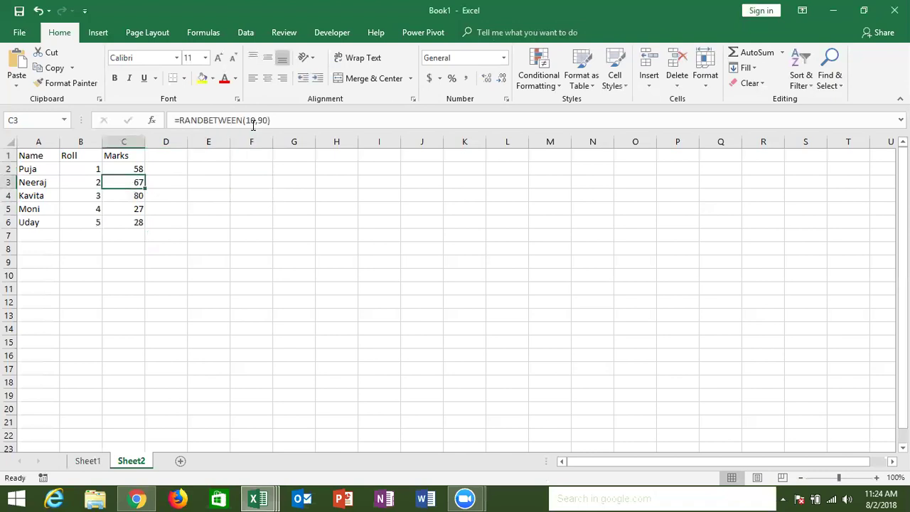
- Give the table A1:C6 a yellow fill and All Borders
{"action": "left_click", "coordinate": [153, 193]}
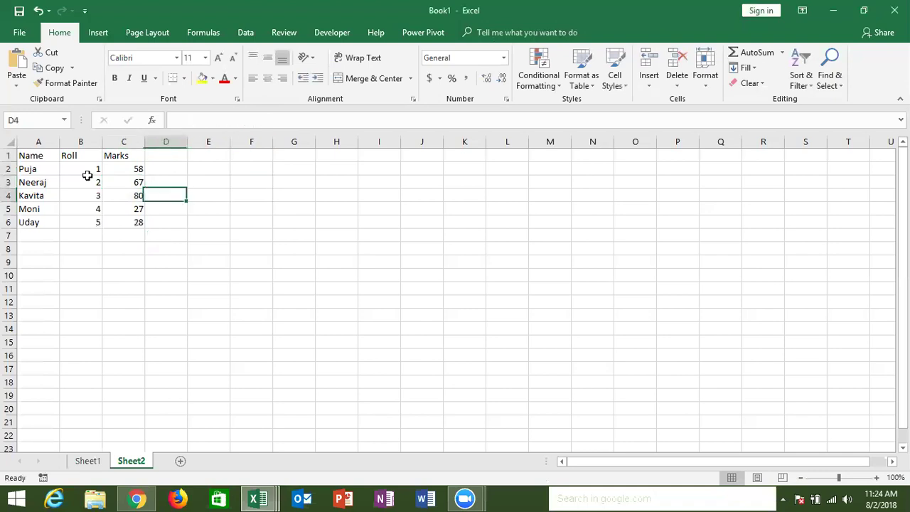
{"action": "left_click_drag", "start_coordinate": [29, 151], "coordinate": [128, 219]}
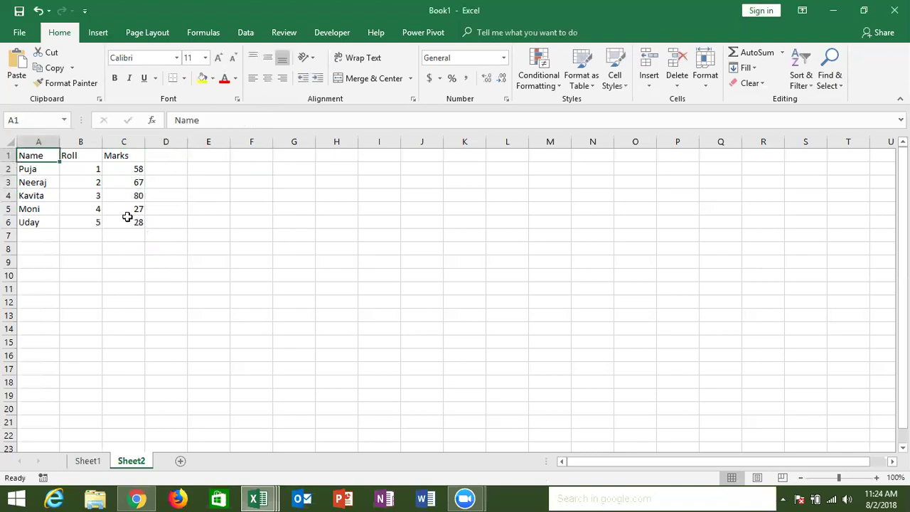
{"action": "left_click", "coordinate": [202, 78]}
{"action": "left_click", "coordinate": [184, 79]}
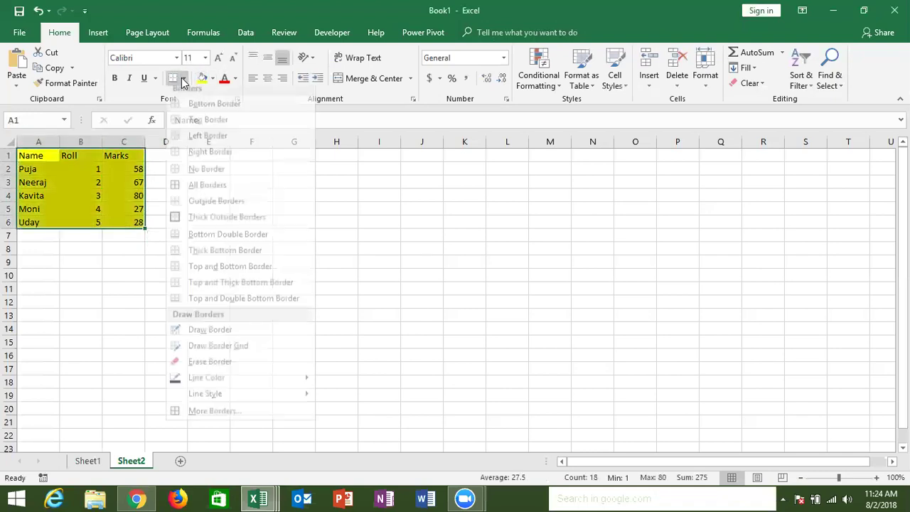
{"action": "left_click", "coordinate": [182, 189]}
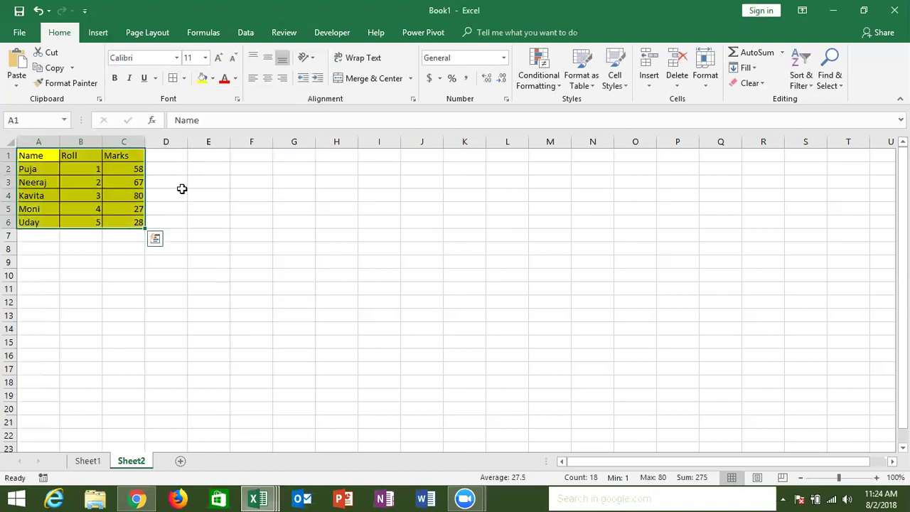
{"action": "left_click", "coordinate": [182, 209]}
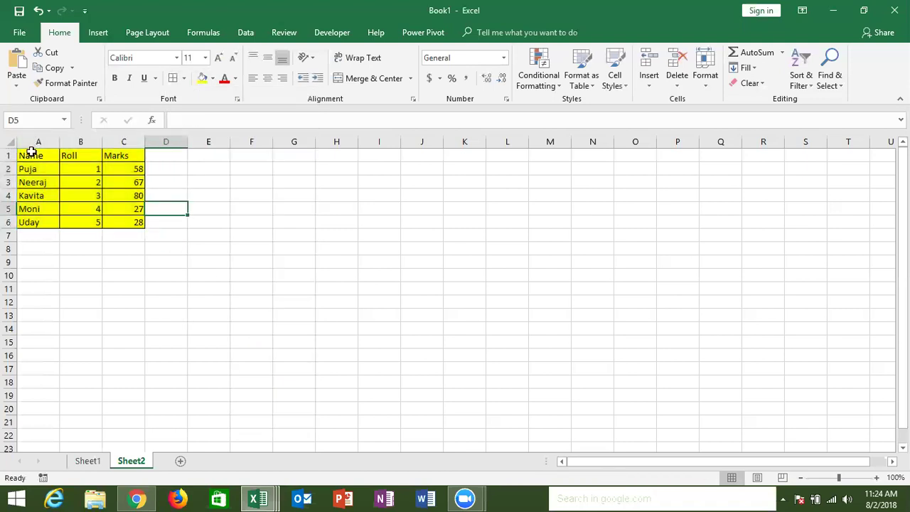
{"action": "left_click_drag", "start_coordinate": [32, 155], "coordinate": [113, 218]}
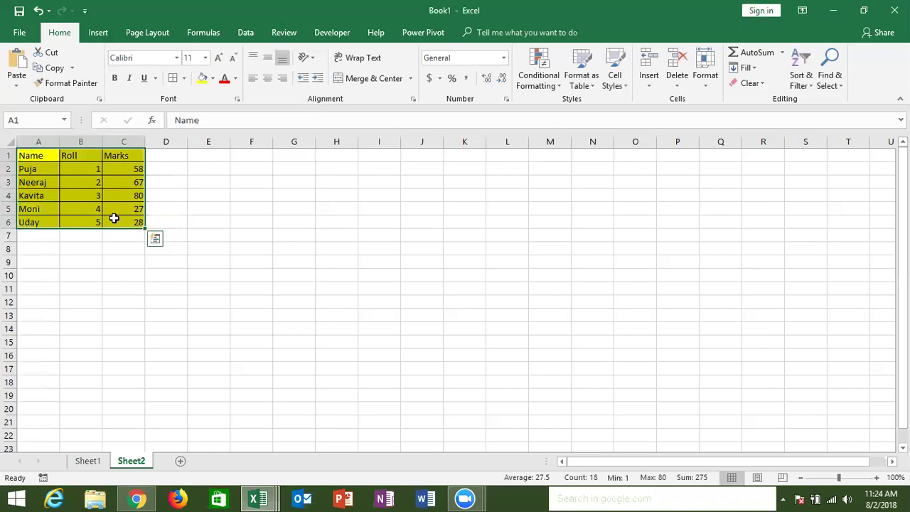
- Copy table A1:C6, trial-paste it at J1, undo that paste, and reselect J1
{"action": "key", "text": "ctrl+c"}
{"action": "left_click", "coordinate": [417, 156]}
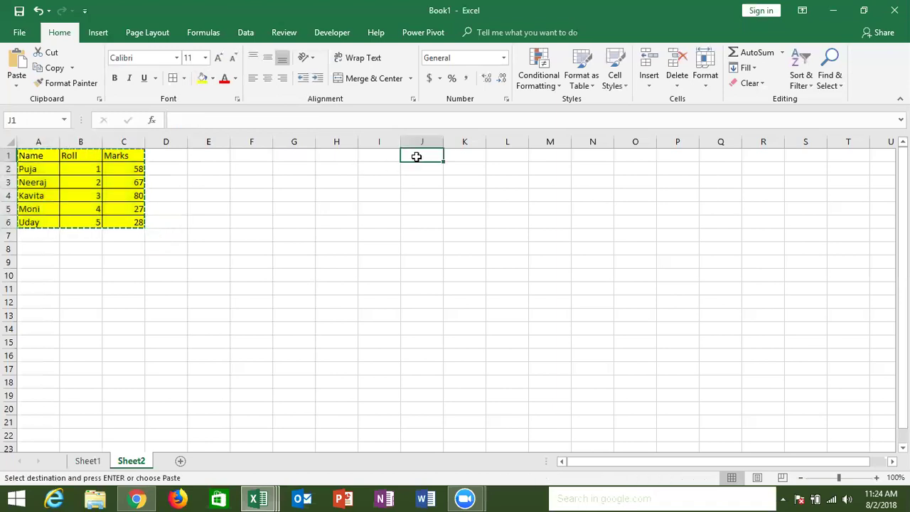
{"action": "key", "text": "ctrl+v"}
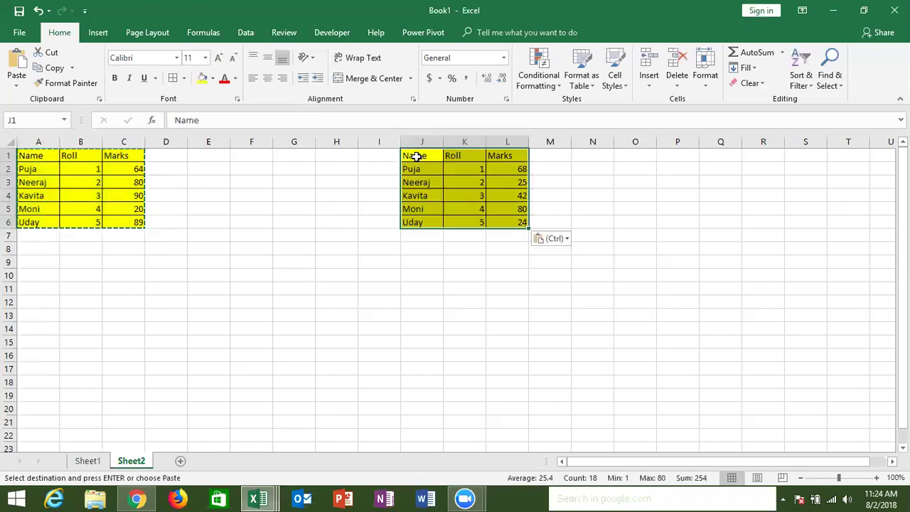
{"action": "key", "text": "ctrl+z"}
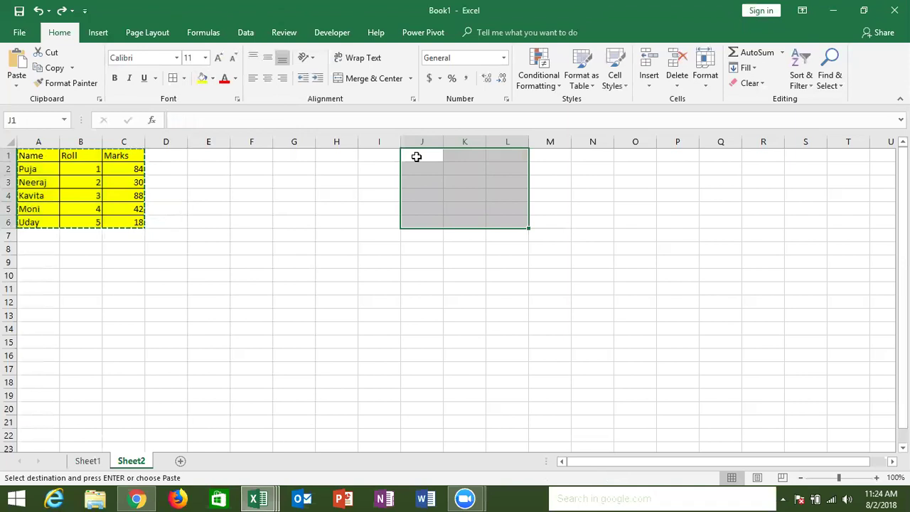
{"action": "left_click", "coordinate": [416, 156]}
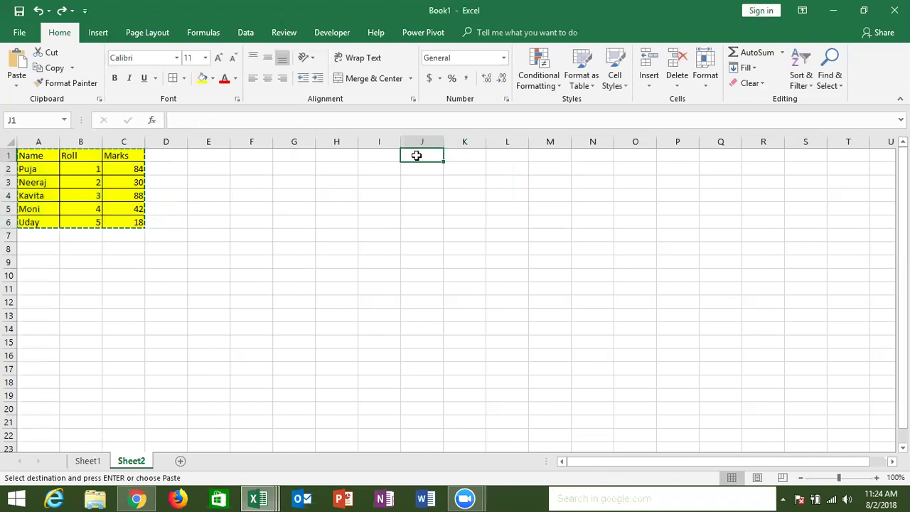
- Paste Special the table into J1:L6 as Formulas only, without the yellow fill or borders
{"action": "right_click", "coordinate": [416, 156]}
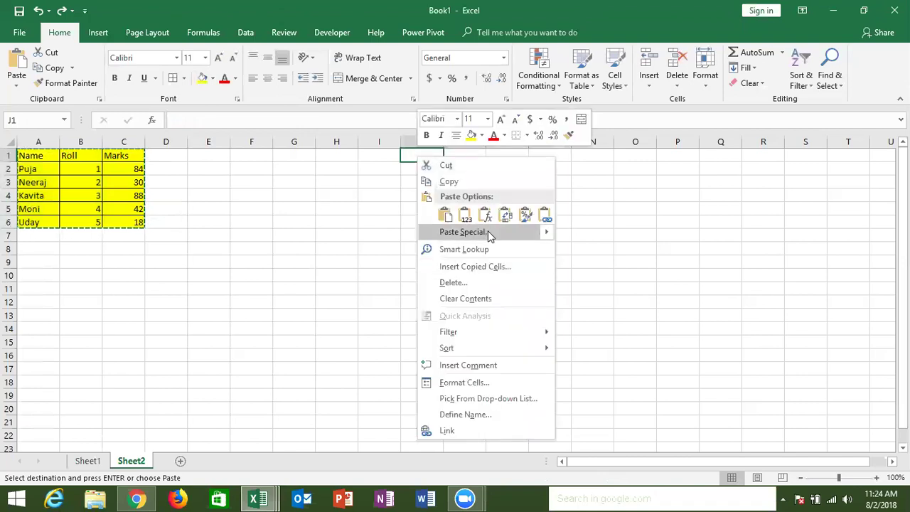
{"action": "left_click", "coordinate": [487, 231]}
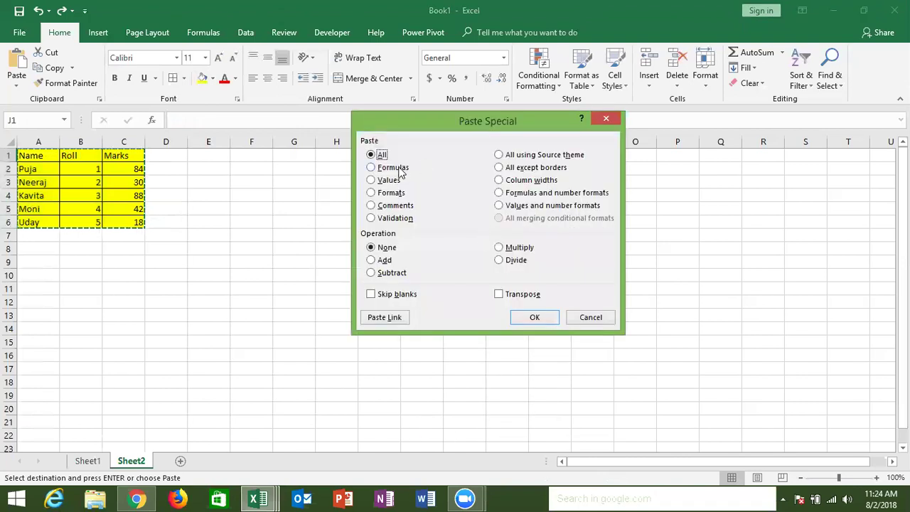
{"action": "left_click", "coordinate": [398, 169]}
{"action": "left_click", "coordinate": [538, 318]}
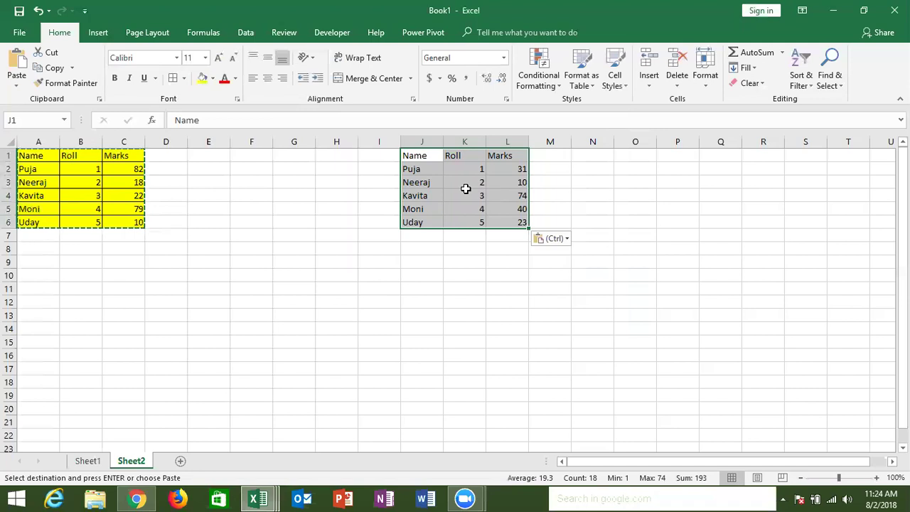
{"action": "left_click", "coordinate": [428, 181]}
{"action": "left_click", "coordinate": [421, 156]}
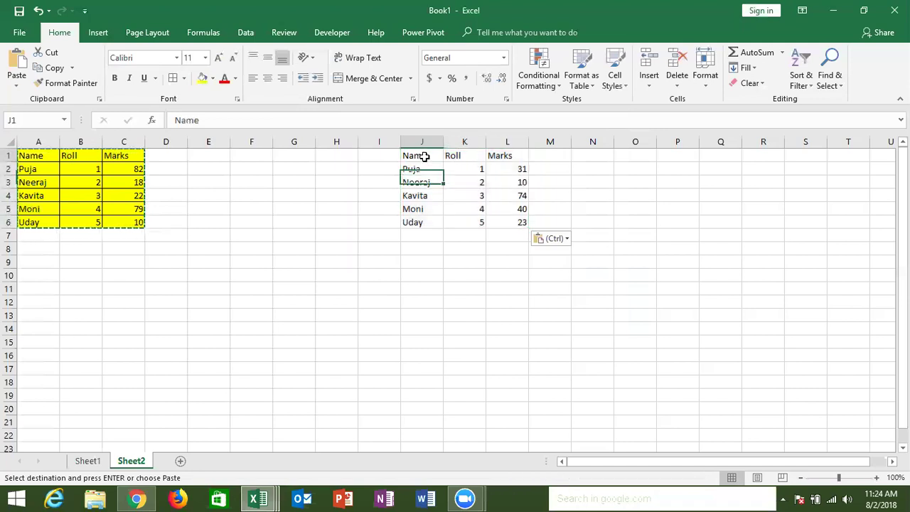
- Compare the J1:L6 copy with originals A1, A2, B2, C2, confirming L5 kept its formula
{"action": "left_click", "coordinate": [41, 158]}
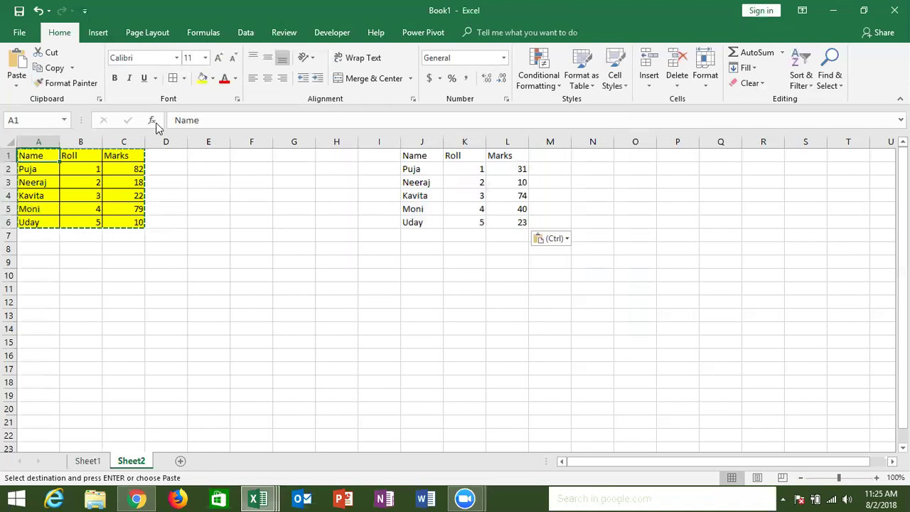
{"action": "left_click", "coordinate": [414, 158]}
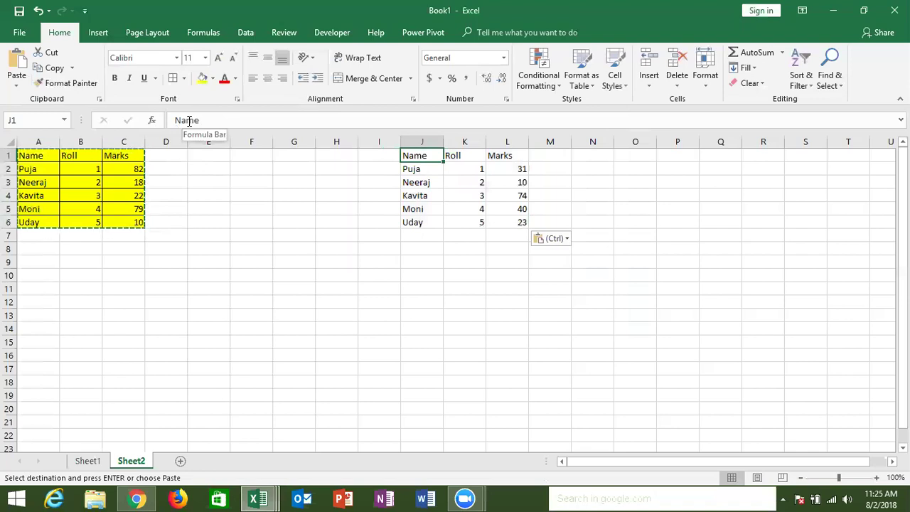
{"action": "left_click", "coordinate": [124, 165]}
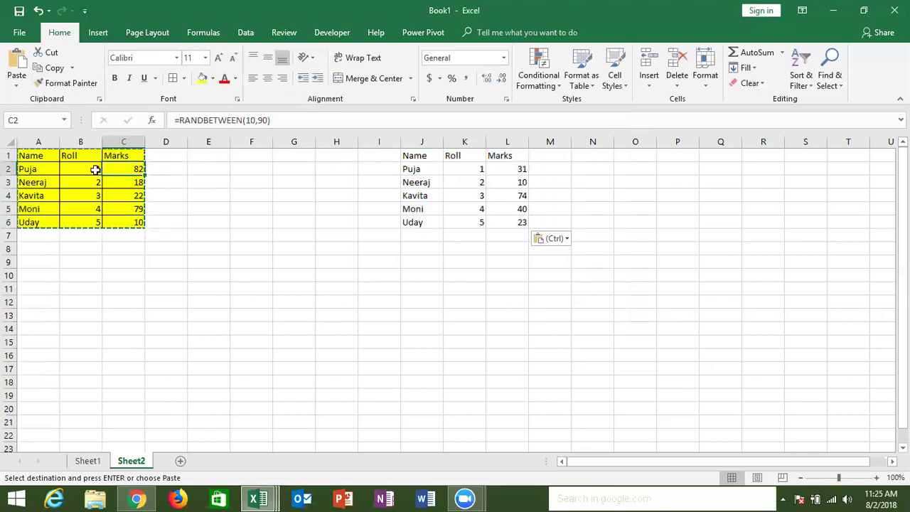
{"action": "left_click", "coordinate": [95, 170]}
{"action": "left_click", "coordinate": [44, 168]}
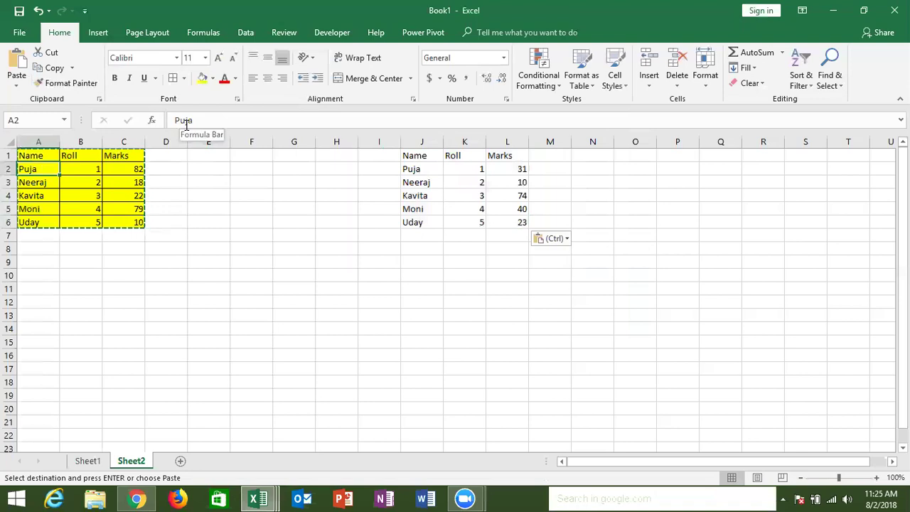
{"action": "left_click", "coordinate": [425, 247]}
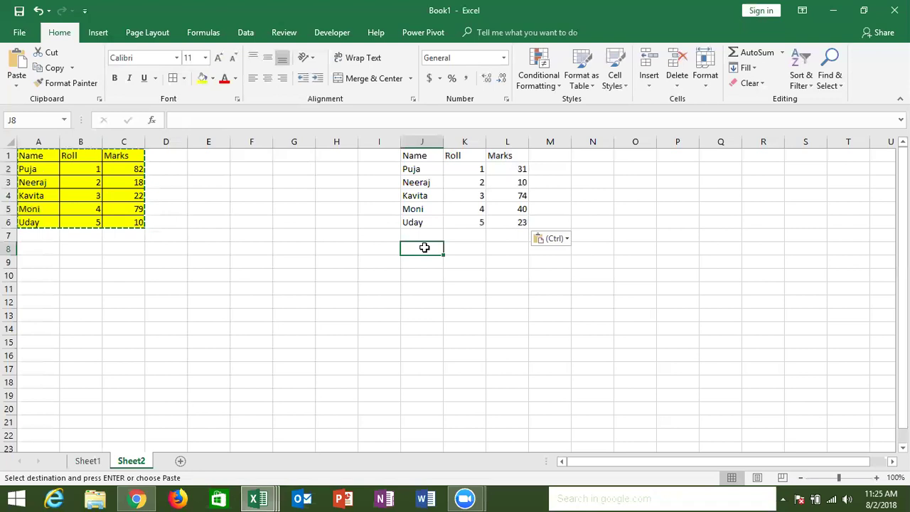
{"action": "left_click", "coordinate": [522, 207]}
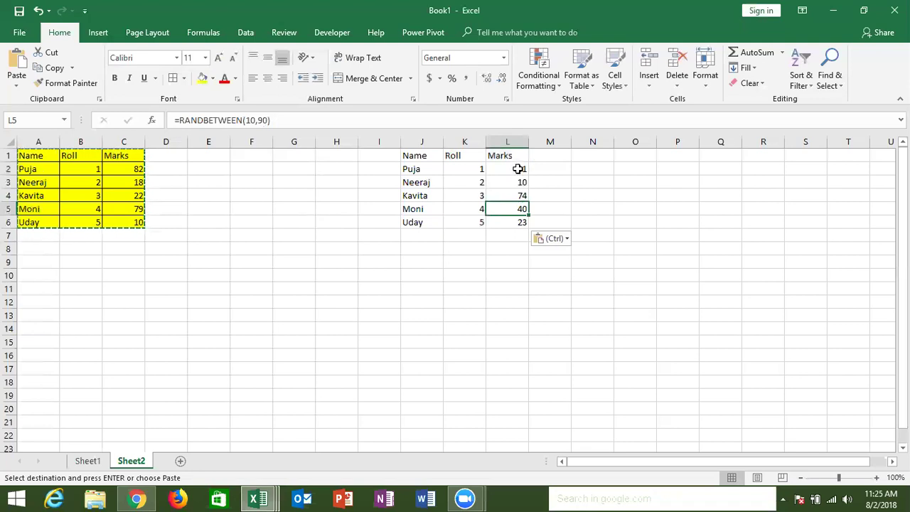
{"action": "left_click", "coordinate": [426, 251]}
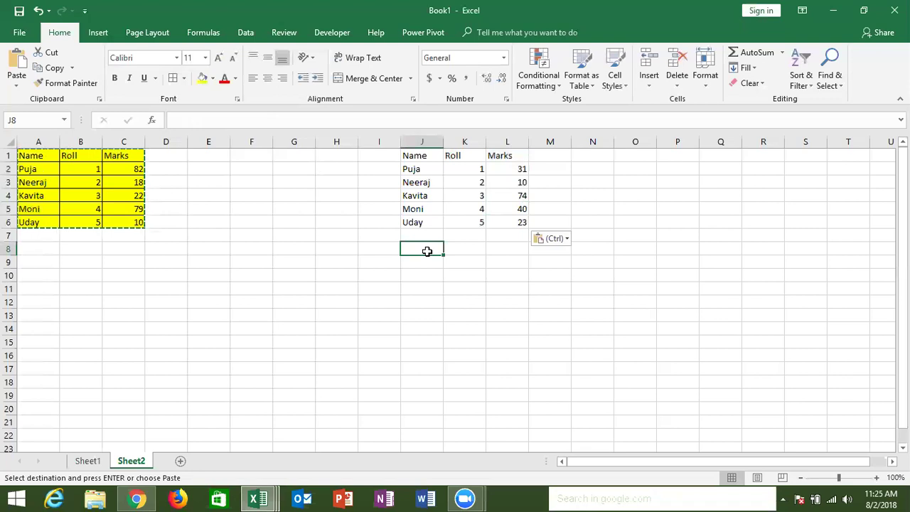
- Paste Special the table into J8 as Values only
{"action": "right_click", "coordinate": [427, 248]}
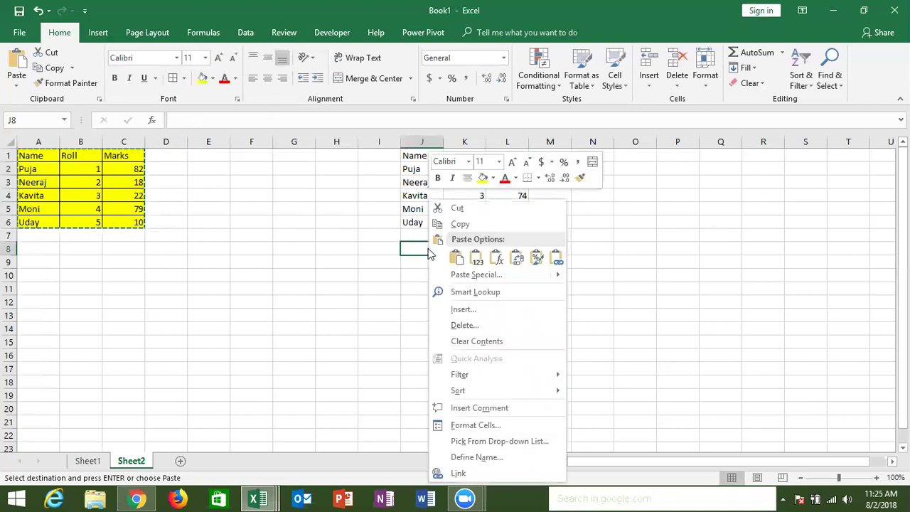
{"action": "left_click", "coordinate": [457, 278]}
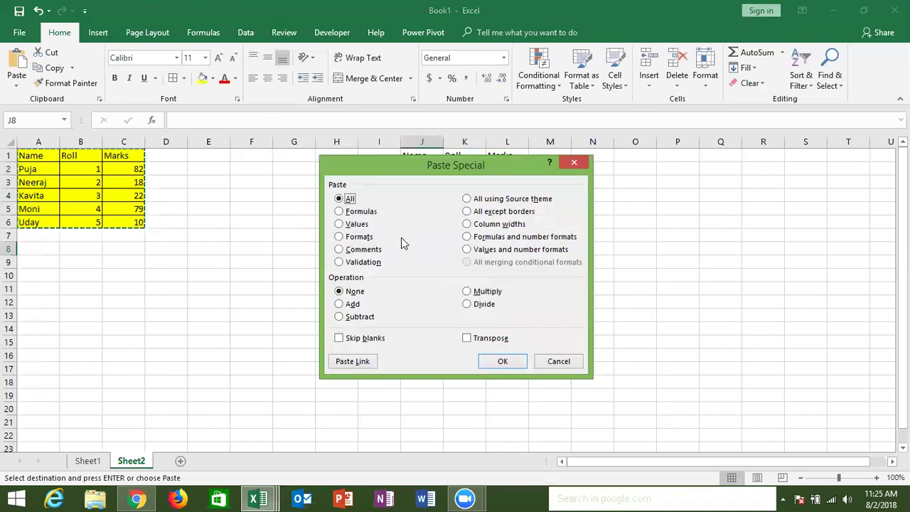
{"action": "left_click", "coordinate": [359, 226]}
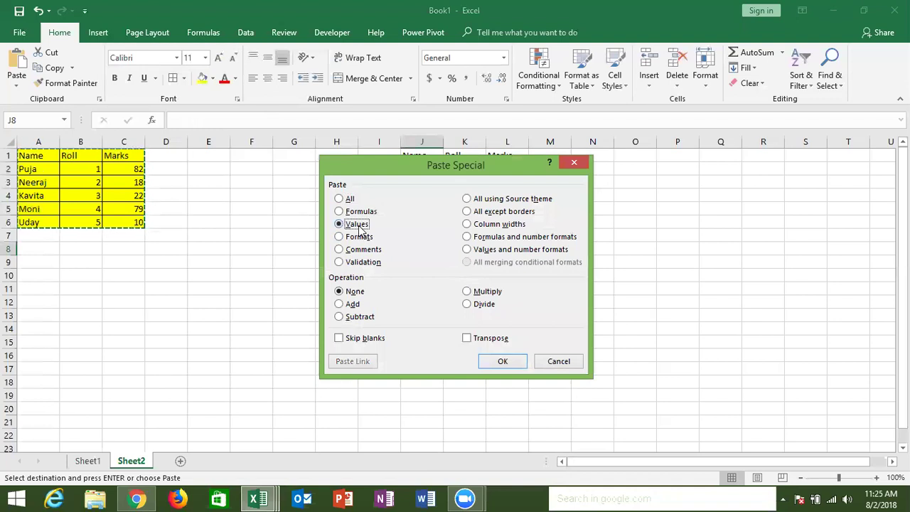
{"action": "left_click", "coordinate": [500, 364]}
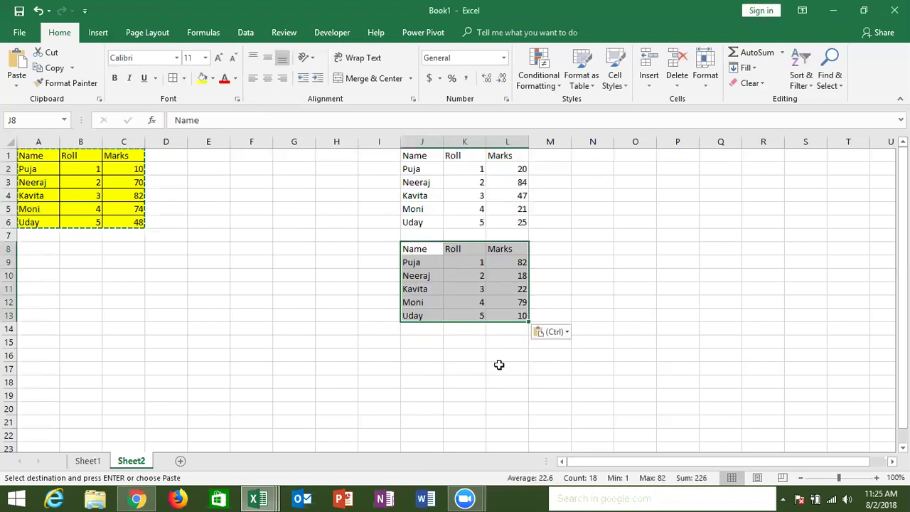
- Check the pasted values in J9, column L and K13 (L13 shows 10), then go to L2
{"action": "left_click", "coordinate": [432, 261]}
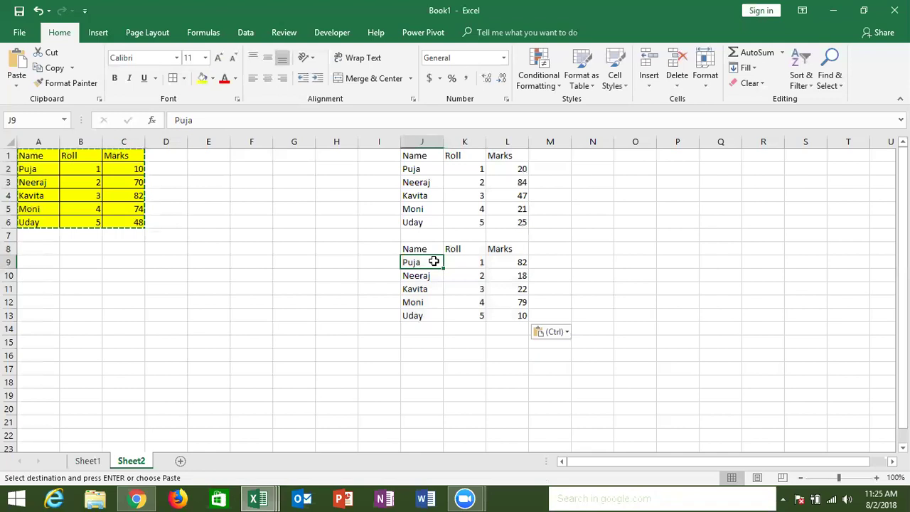
{"action": "left_click", "coordinate": [515, 276]}
{"action": "left_click", "coordinate": [520, 318]}
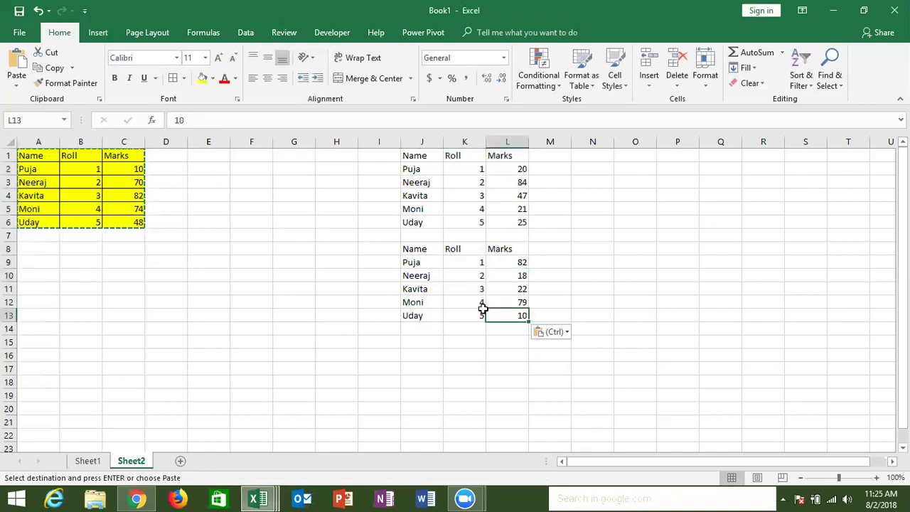
{"action": "left_click", "coordinate": [484, 312]}
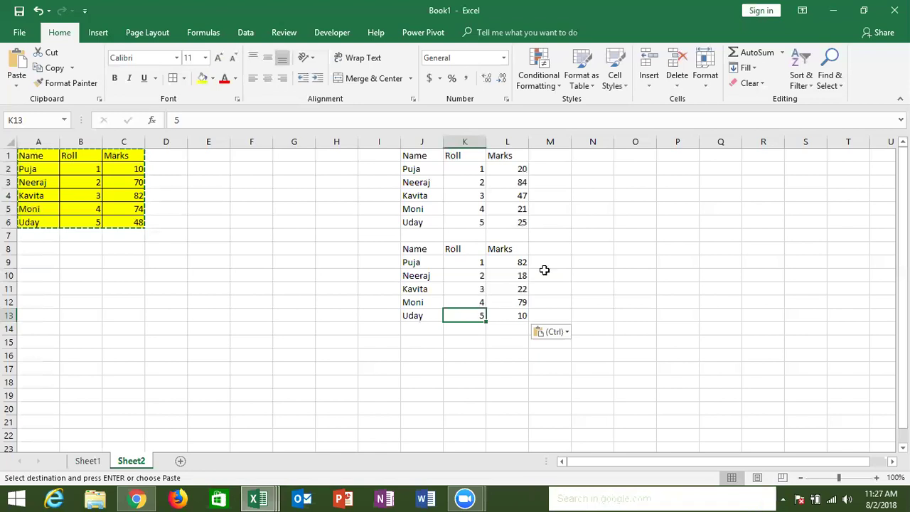
{"action": "left_click", "coordinate": [517, 234]}
{"action": "key", "text": "Up"}
{"action": "key", "text": "Up"}
{"action": "key", "text": "Up"}
{"action": "key", "text": "Up"}
{"action": "key", "text": "Up"}
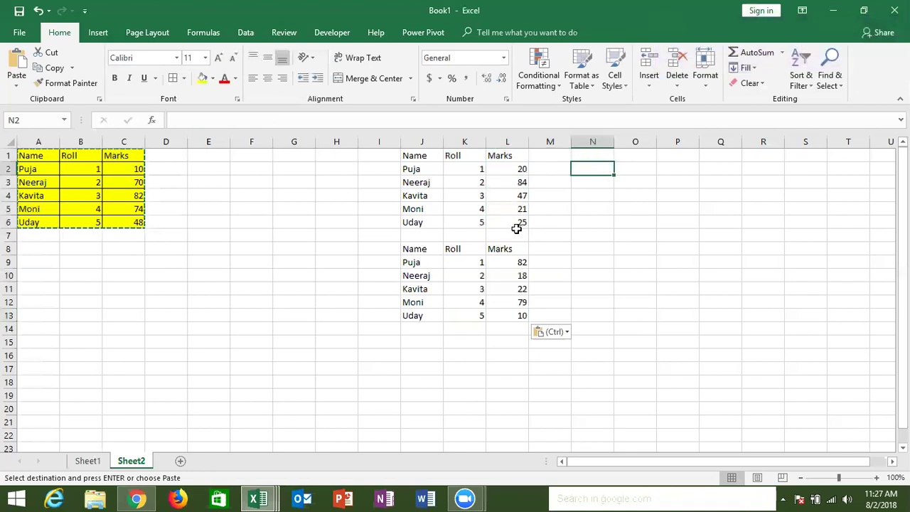
- Select and copy the RANDBETWEEN marks in L2:L6
{"action": "key", "text": "Right"}
{"action": "key", "text": "Left"}
{"action": "key", "text": "Left"}
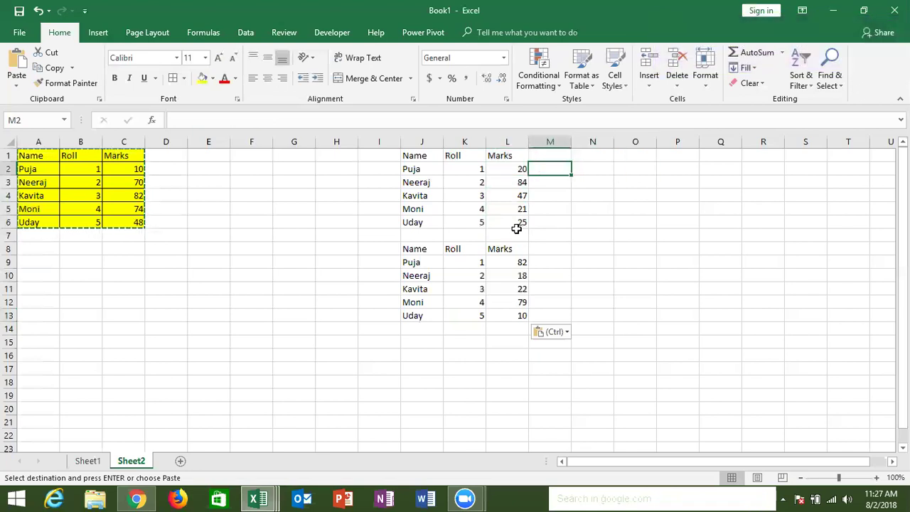
{"action": "key", "text": "Left"}
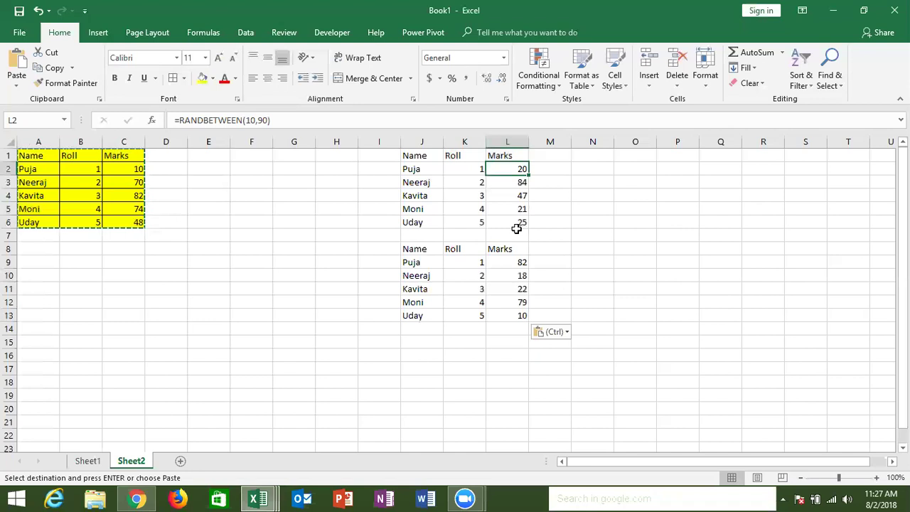
{"action": "key", "text": "shift+Down"}
{"action": "key", "text": "shift+Down"}
{"action": "key", "text": "shift+Down"}
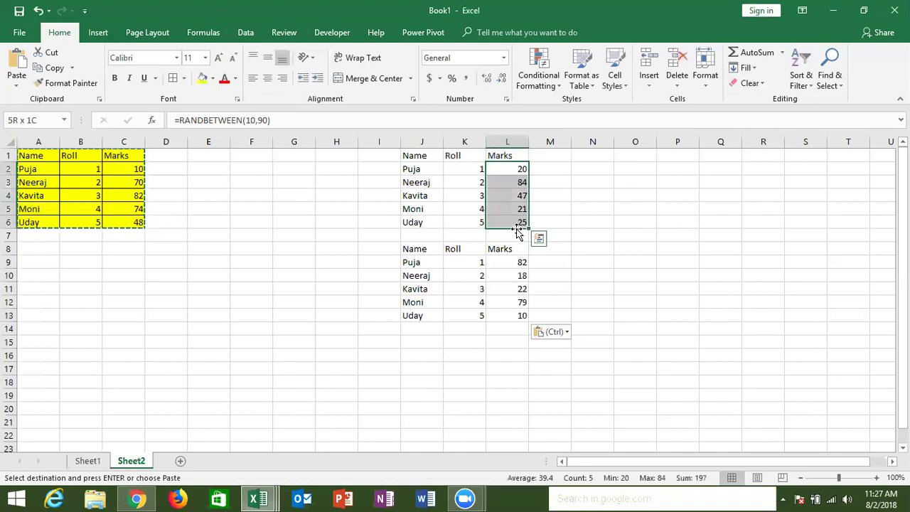
{"action": "key", "text": "ctrl+c"}
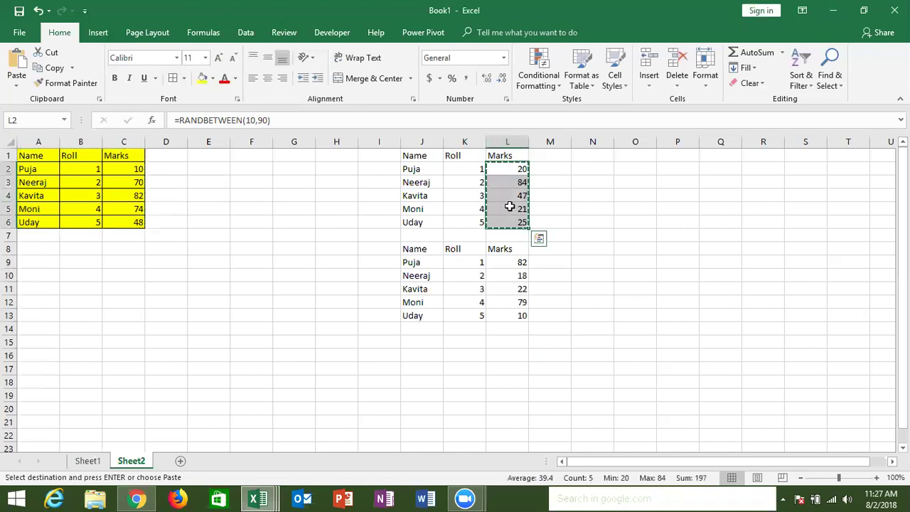
- Paste L2:L6 back over itself as values, fixing marks 20, 84, 47, 21, 25
{"action": "right_click", "coordinate": [509, 205]}
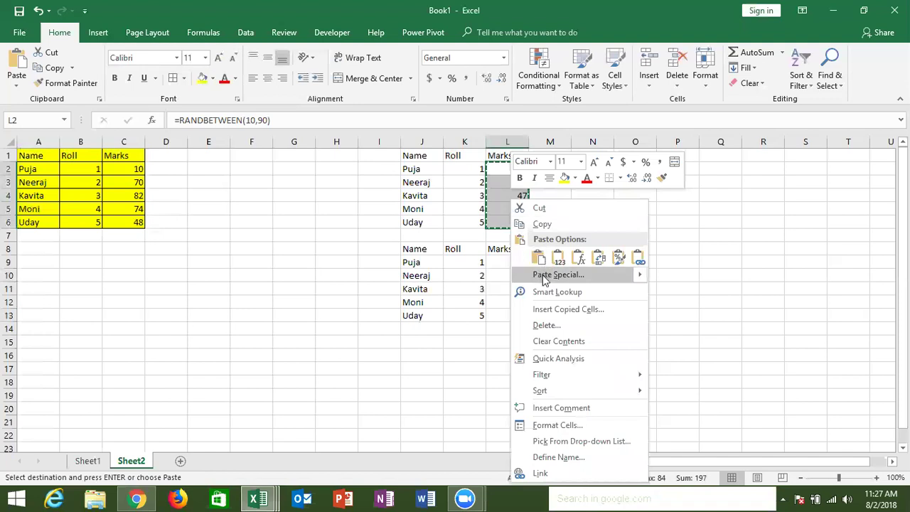
{"action": "left_click", "coordinate": [543, 275]}
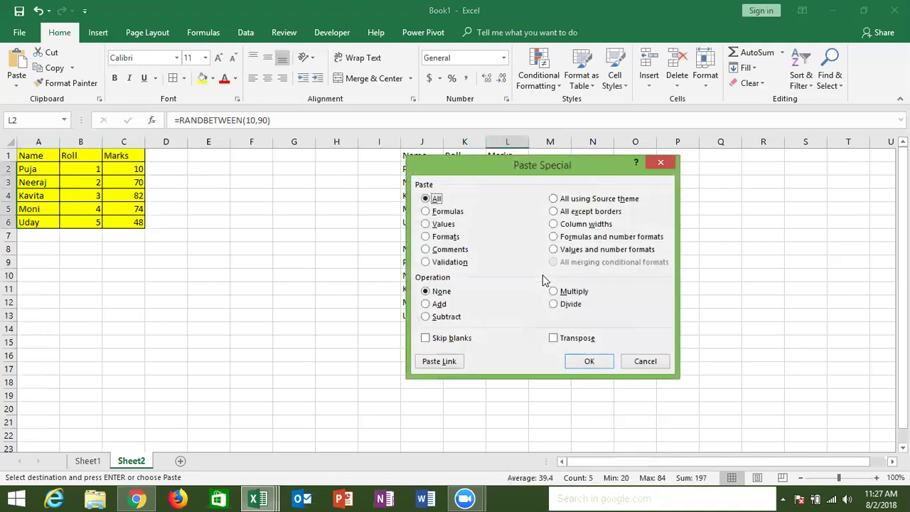
{"action": "left_click", "coordinate": [437, 224]}
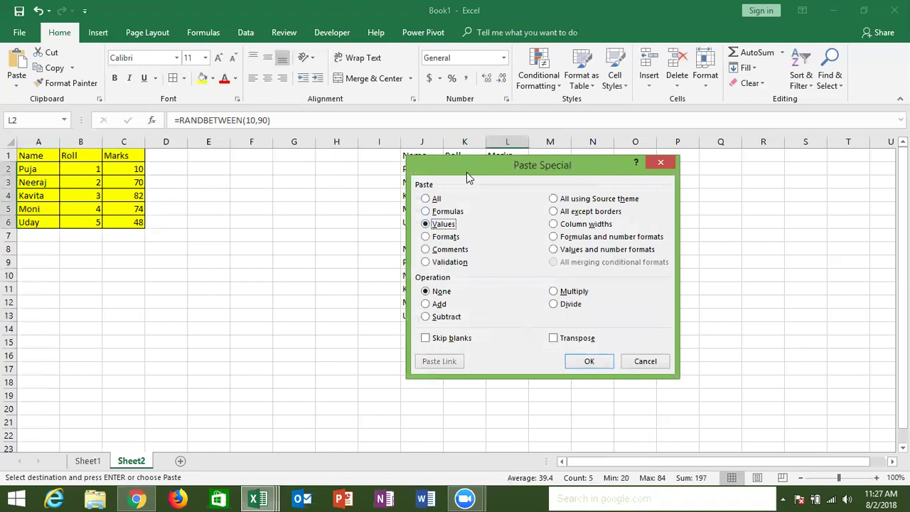
{"action": "left_click_drag", "start_coordinate": [467, 167], "coordinate": [648, 114]}
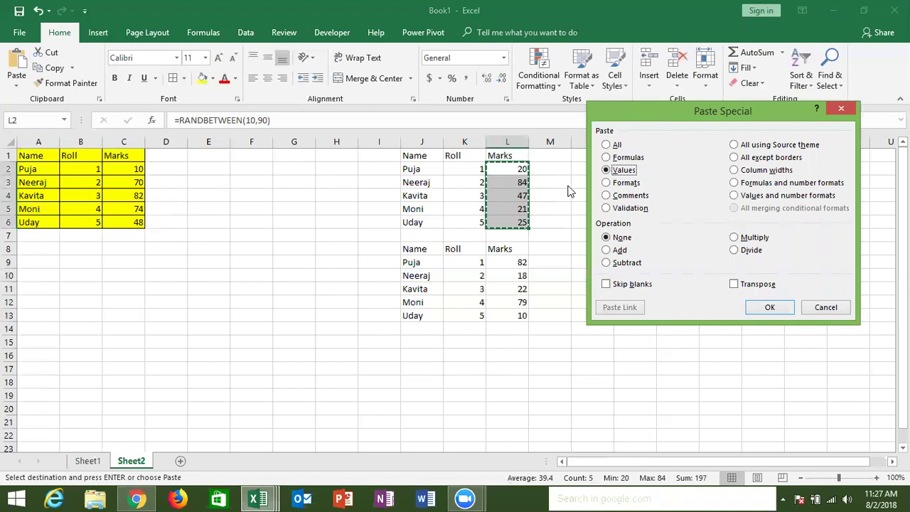
{"action": "left_click", "coordinate": [769, 311]}
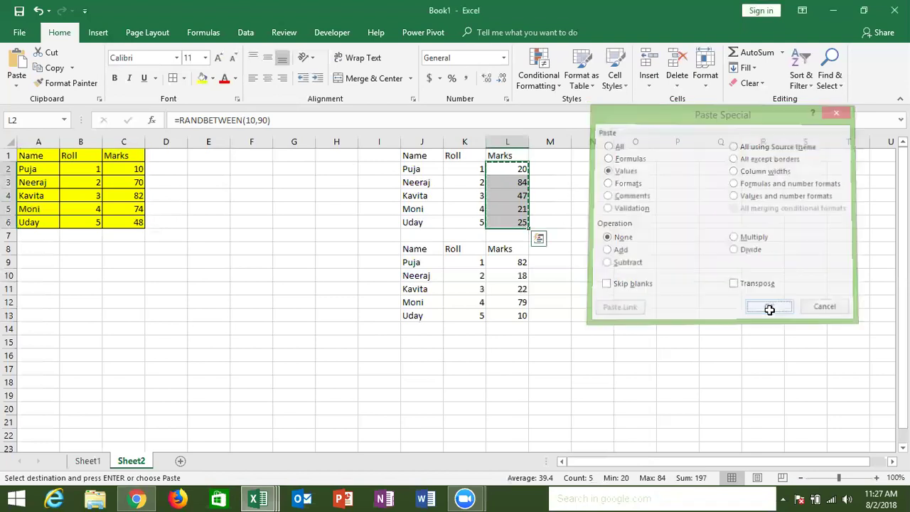
{"action": "key", "text": "Return"}
{"action": "key", "text": "Down"}
{"action": "key", "text": "Escape"}
{"action": "key", "text": "Up"}
{"action": "key", "text": "Up"}
{"action": "key", "text": "Down"}
{"action": "key", "text": "Down"}
{"action": "key", "text": "Down"}
{"action": "key", "text": "Down"}
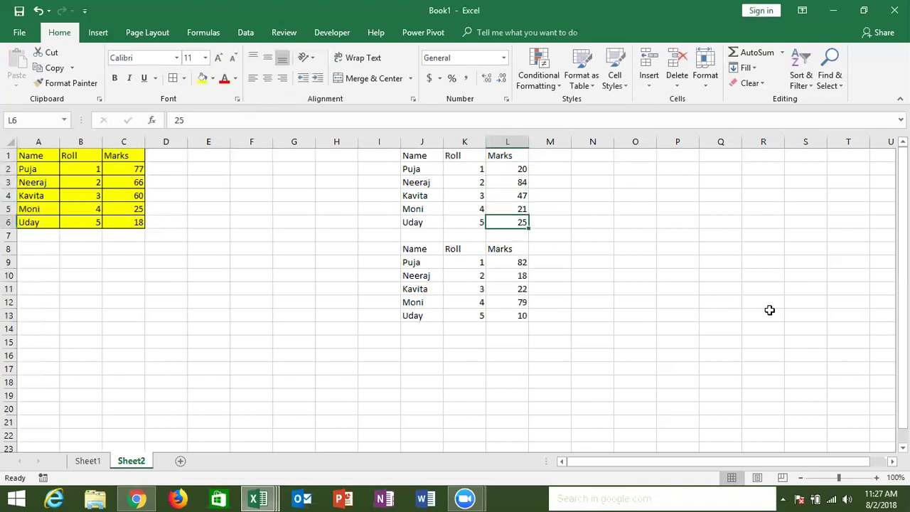
- Open 10.Sales Dashboard from TOSHIBA EXT (F:) > DVD Rc > 3.Dashboard in File Explorer
{"action": "left_click", "coordinate": [99, 498]}
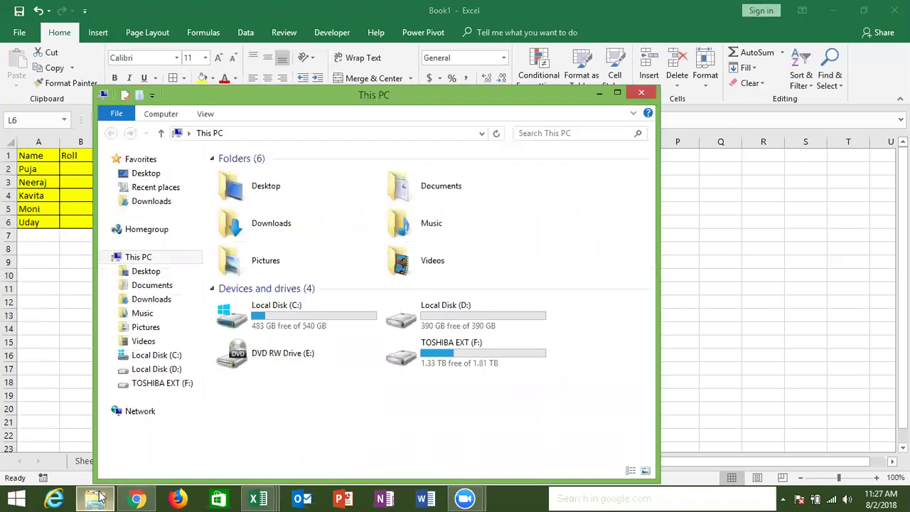
{"action": "left_click", "coordinate": [447, 351]}
{"action": "double_click", "coordinate": [448, 350]}
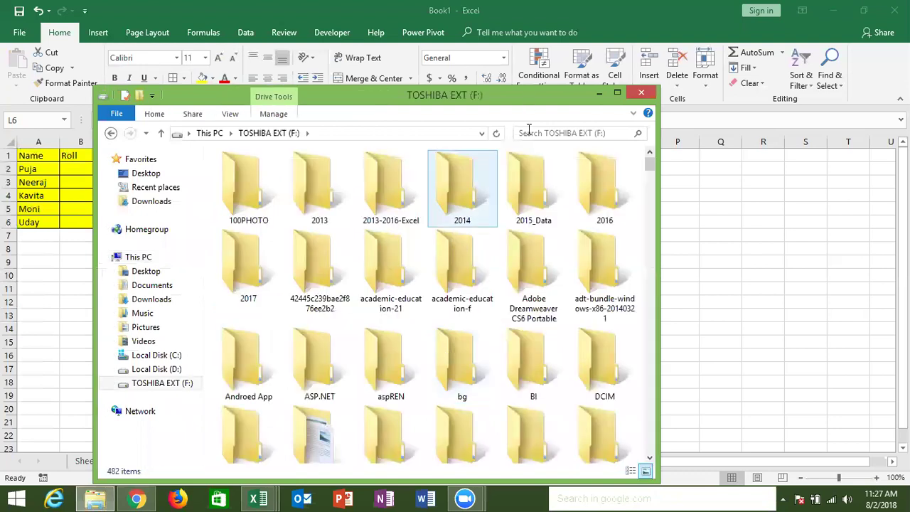
{"action": "double_click", "coordinate": [534, 98]}
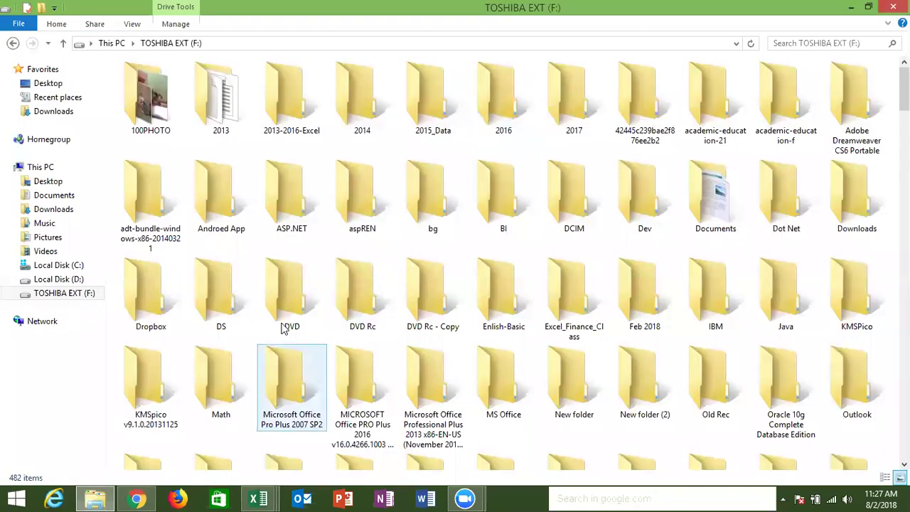
{"action": "left_click", "coordinate": [343, 313]}
{"action": "double_click", "coordinate": [342, 314]}
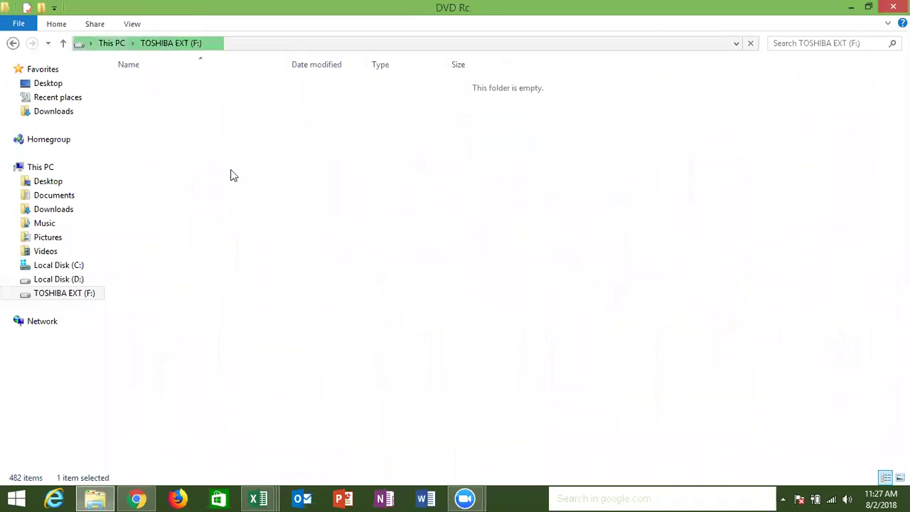
{"action": "double_click", "coordinate": [196, 116]}
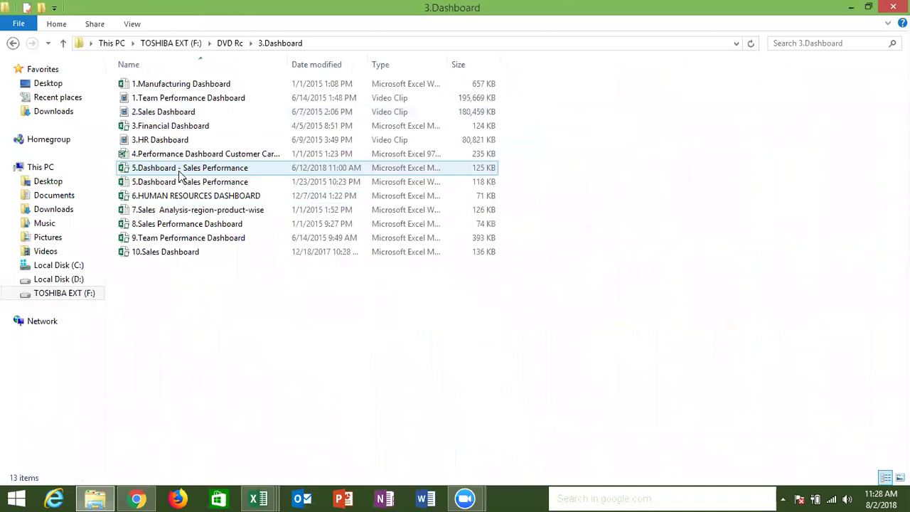
{"action": "double_click", "coordinate": [157, 254]}
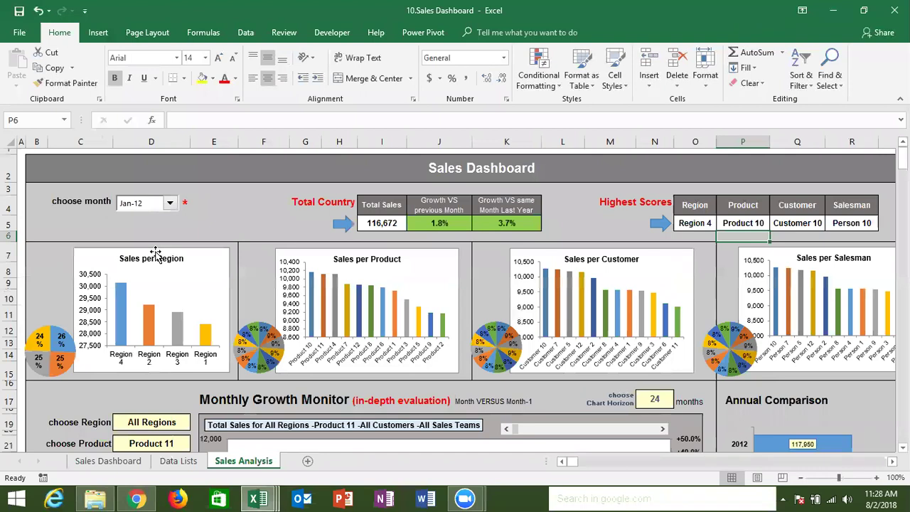
- Look over the Sales Dashboard and Sales Analysis sheets, ending on Sales Analysis
{"action": "left_click", "coordinate": [85, 461]}
{"action": "left_click", "coordinate": [289, 222]}
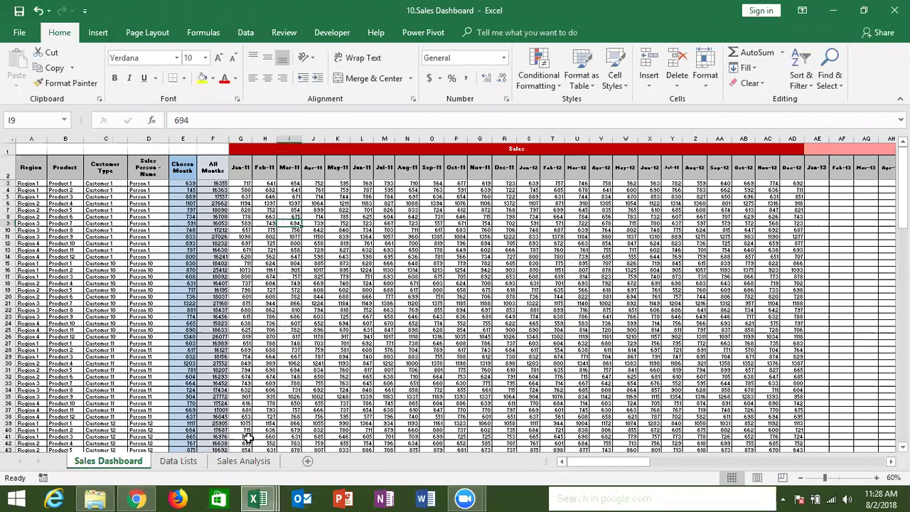
{"action": "left_click", "coordinate": [242, 460]}
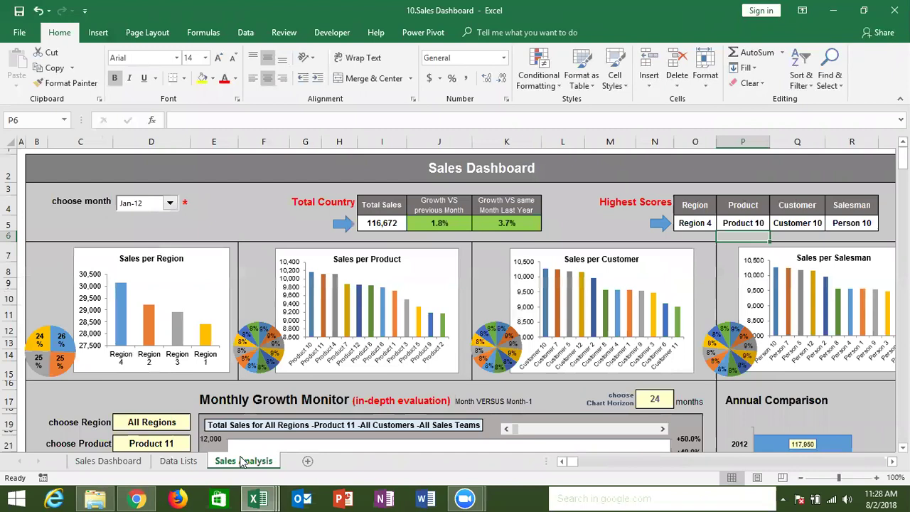
{"action": "left_click", "coordinate": [134, 463]}
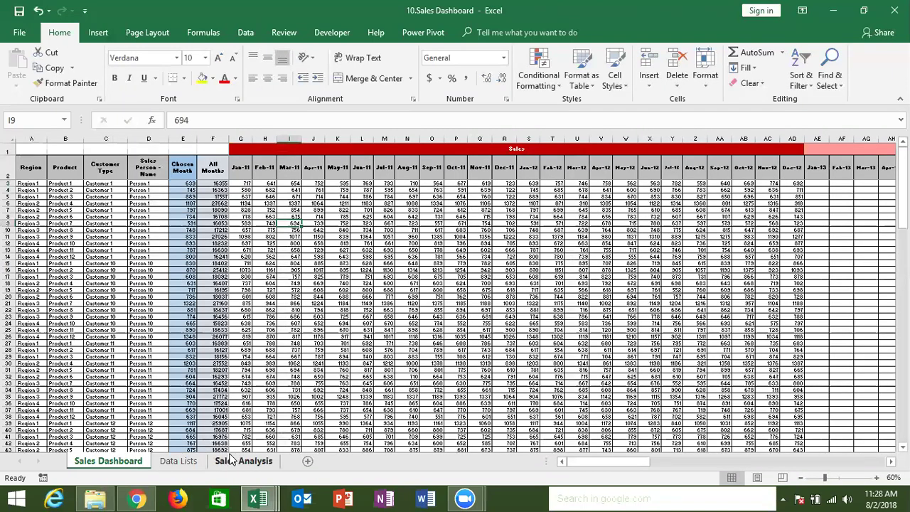
{"action": "left_click", "coordinate": [233, 462]}
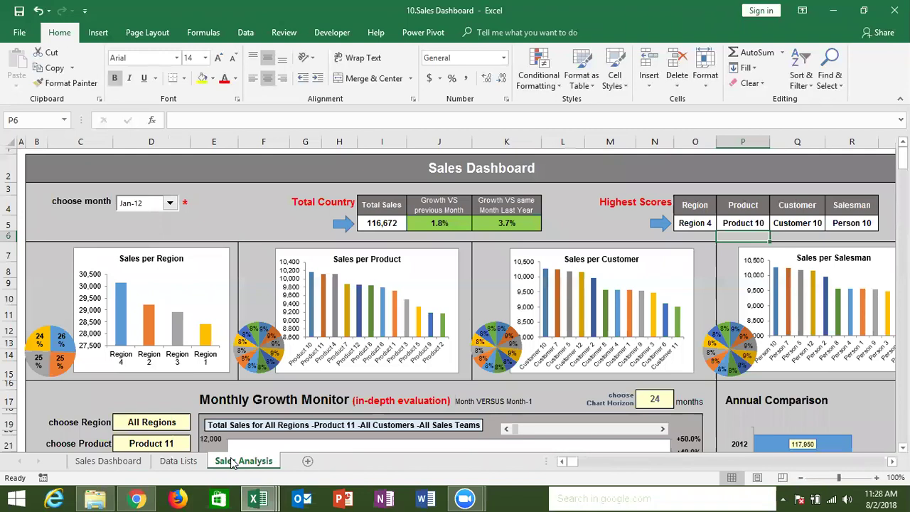
- Copy the Sales Analysis sheet into a new workbook with Move or Copy and Create a copy
{"action": "right_click", "coordinate": [230, 458]}
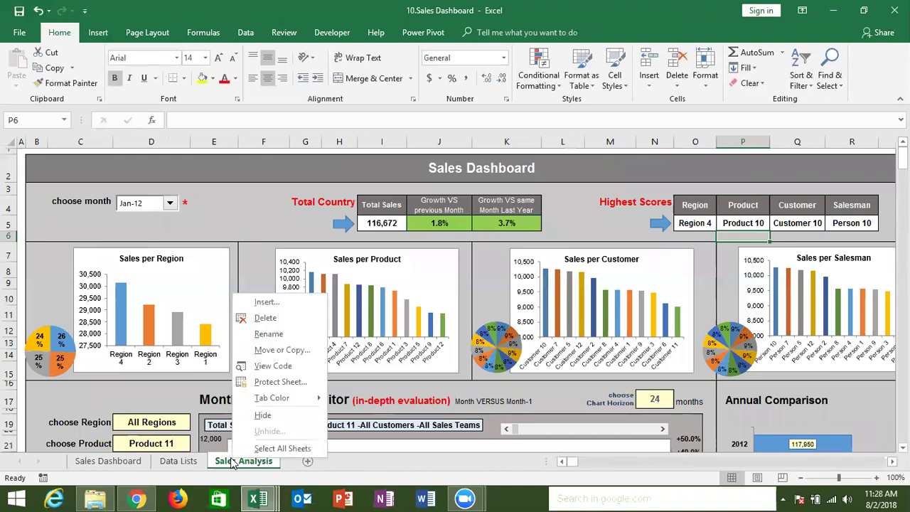
{"action": "left_click", "coordinate": [281, 350]}
{"action": "left_click", "coordinate": [193, 405]}
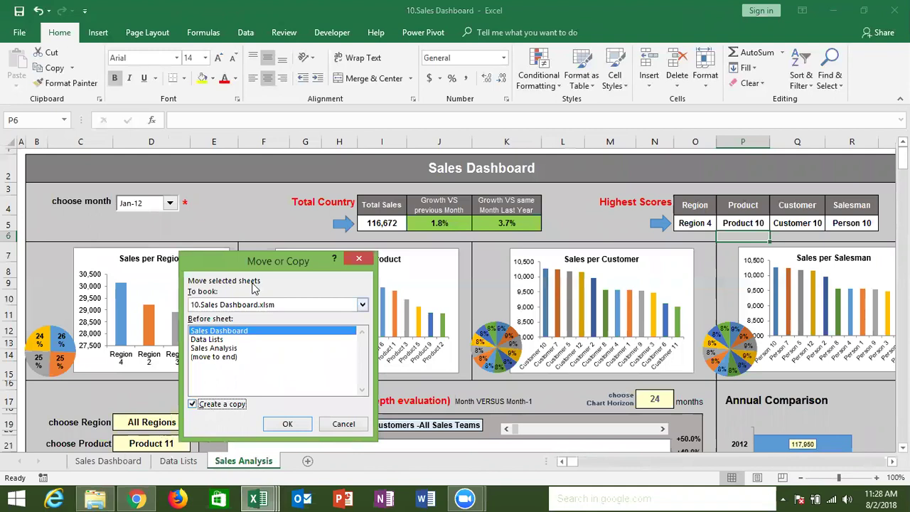
{"action": "left_click", "coordinate": [239, 307]}
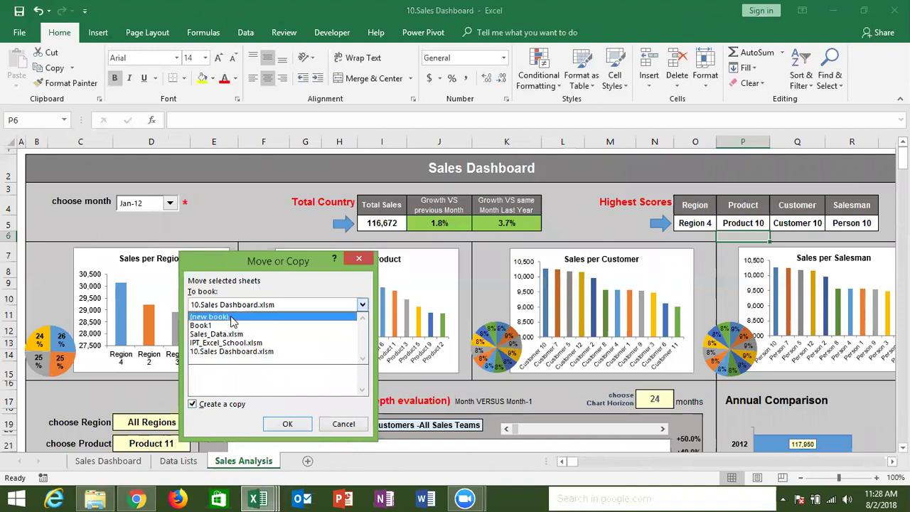
{"action": "left_click", "coordinate": [232, 316]}
{"action": "left_click", "coordinate": [291, 425]}
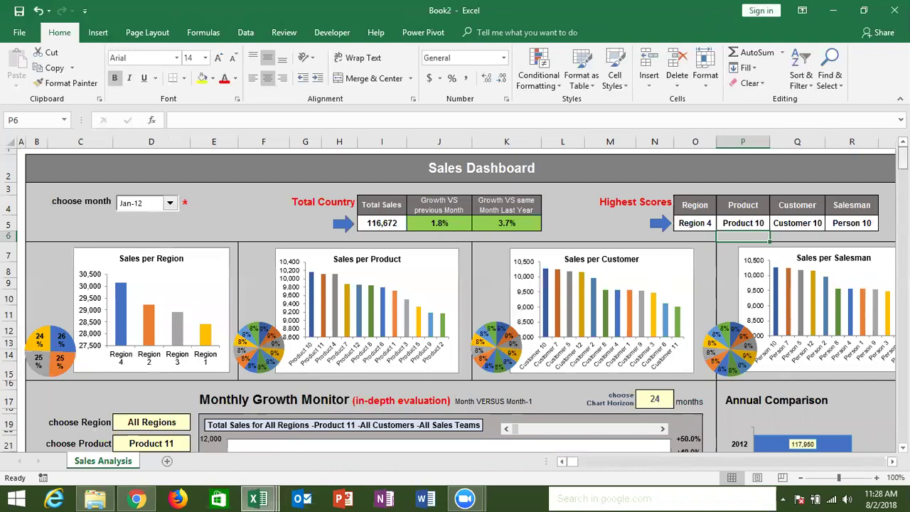
{"action": "scroll", "coordinate": [455, 299], "scroll_direction": "down", "scroll_amount": 5}
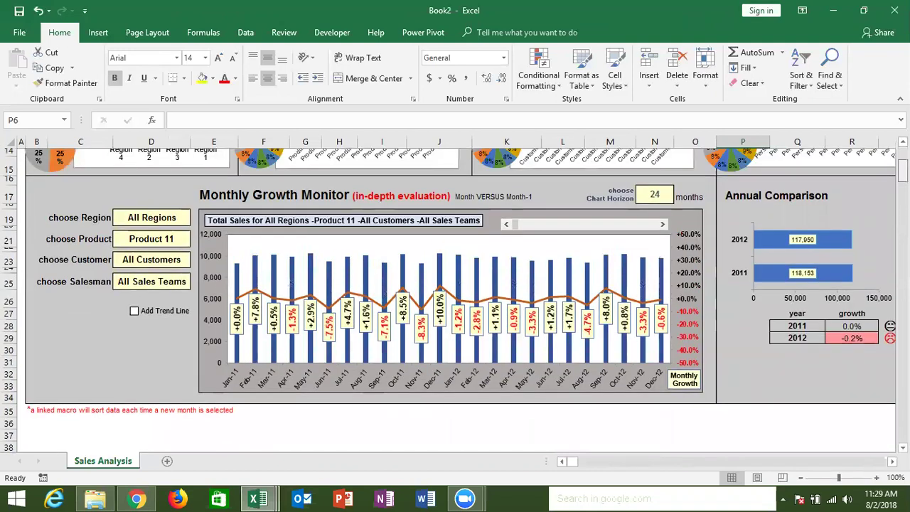
{"action": "scroll", "coordinate": [455, 299], "scroll_direction": "up", "scroll_amount": 2}
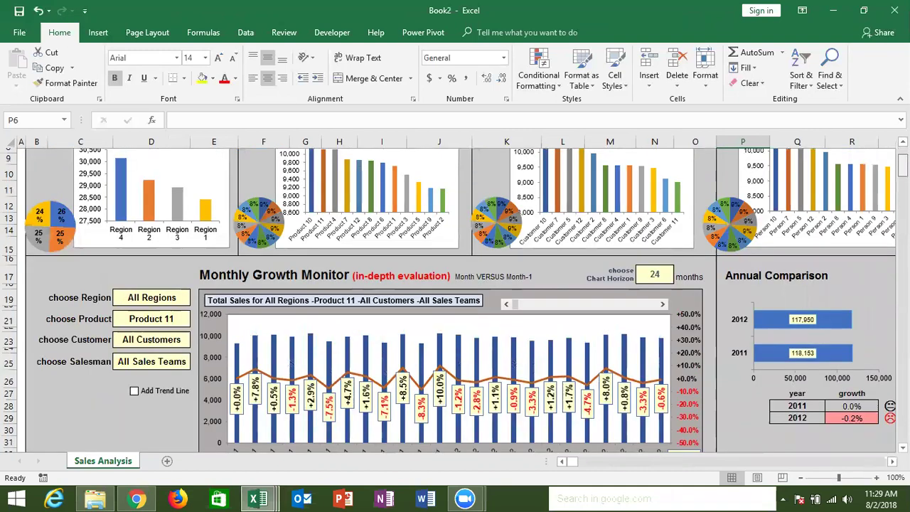
{"action": "scroll", "coordinate": [455, 299], "scroll_direction": "up", "scroll_amount": 1}
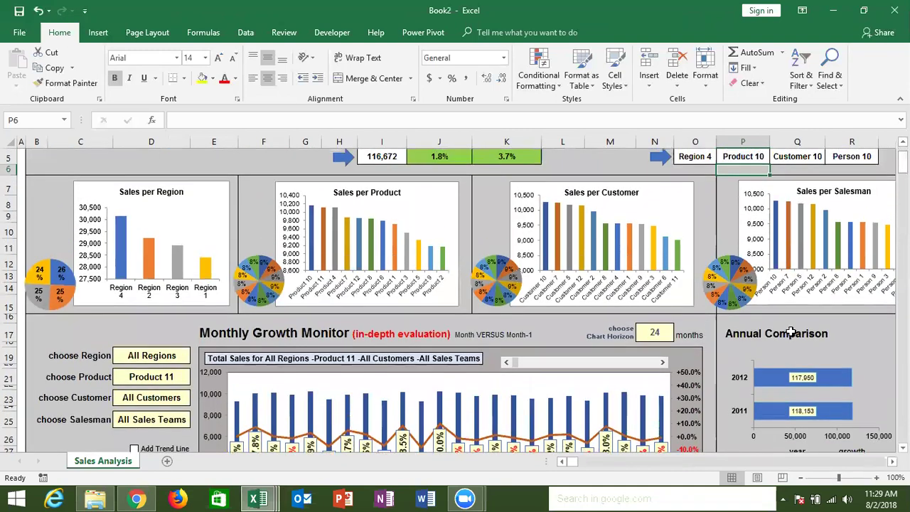
{"action": "left_click", "coordinate": [774, 378]}
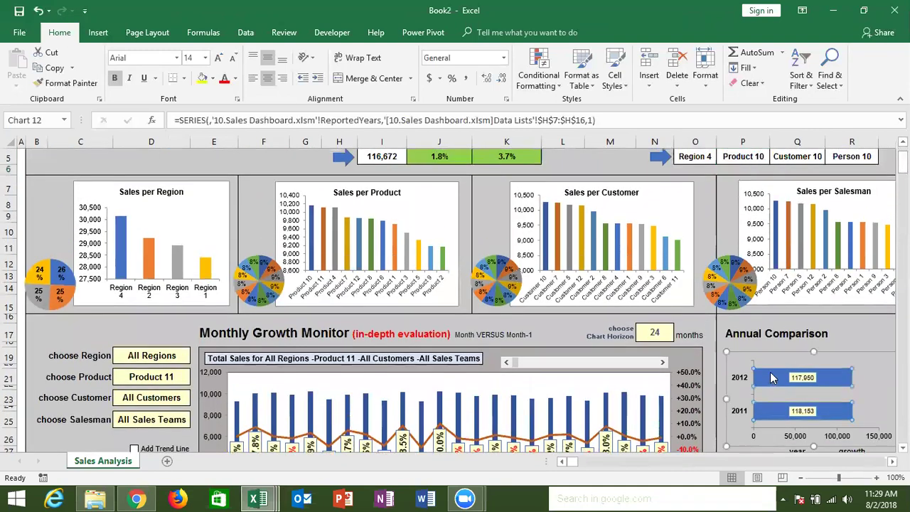
{"action": "left_click", "coordinate": [649, 333]}
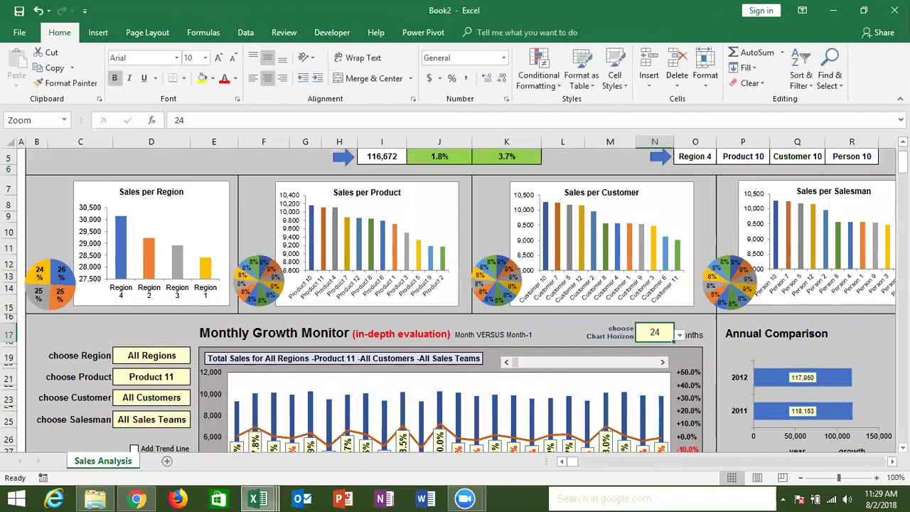
{"action": "scroll", "coordinate": [809, 168], "scroll_direction": "up", "scroll_amount": 1}
{"action": "left_click", "coordinate": [462, 221]}
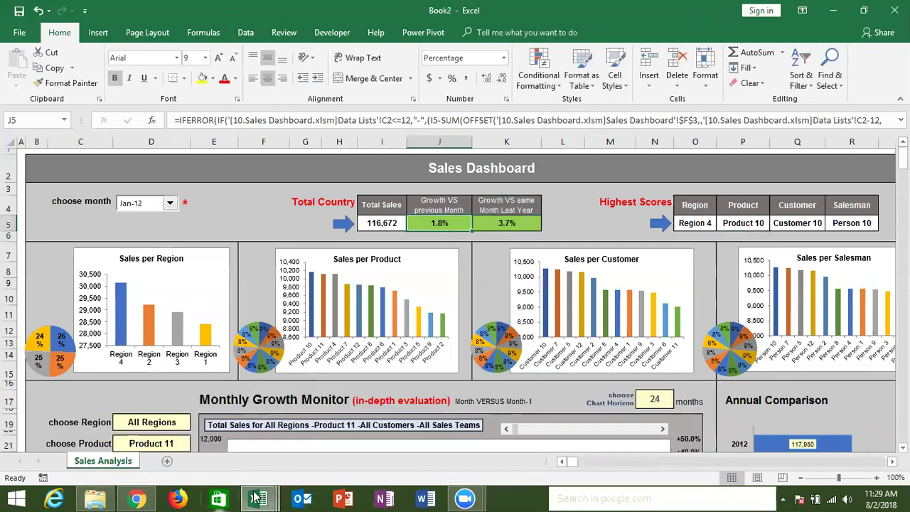
{"action": "mouse_move", "coordinate": [257, 497]}
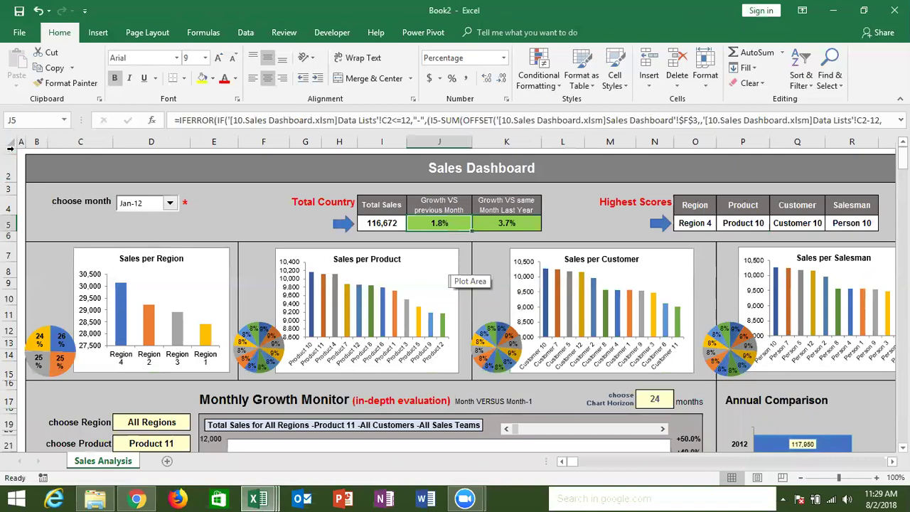
{"action": "left_click", "coordinate": [12, 140]}
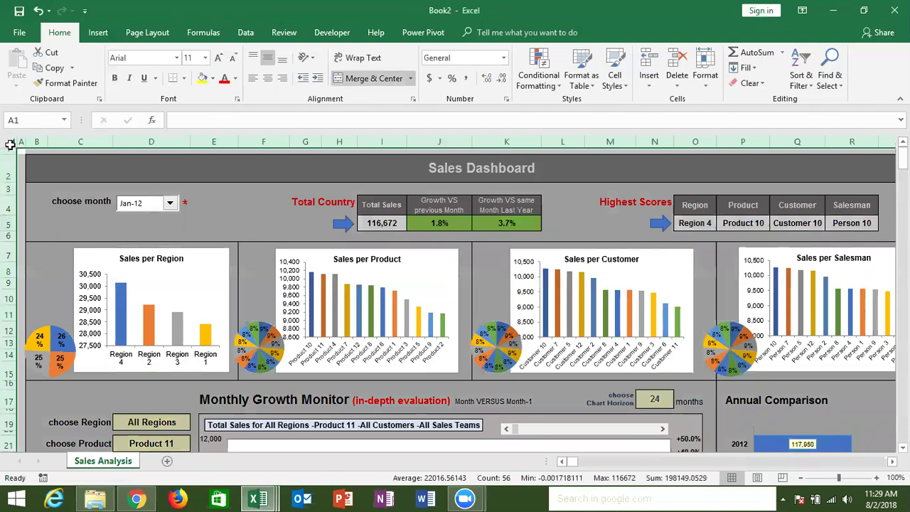
- Paste the copied sheet over itself as Values, then verify I5, J5 and K5 hold constants
{"action": "key", "text": "ctrl+c"}
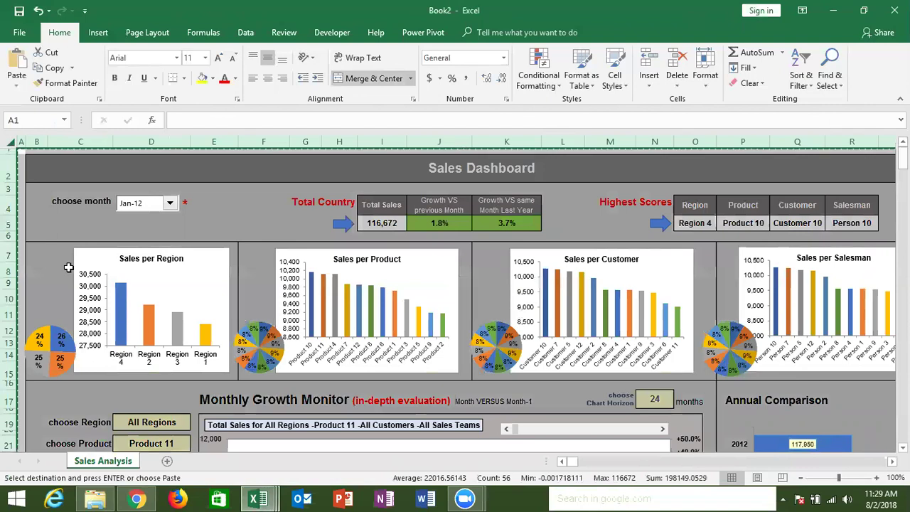
{"action": "right_click", "coordinate": [47, 169]}
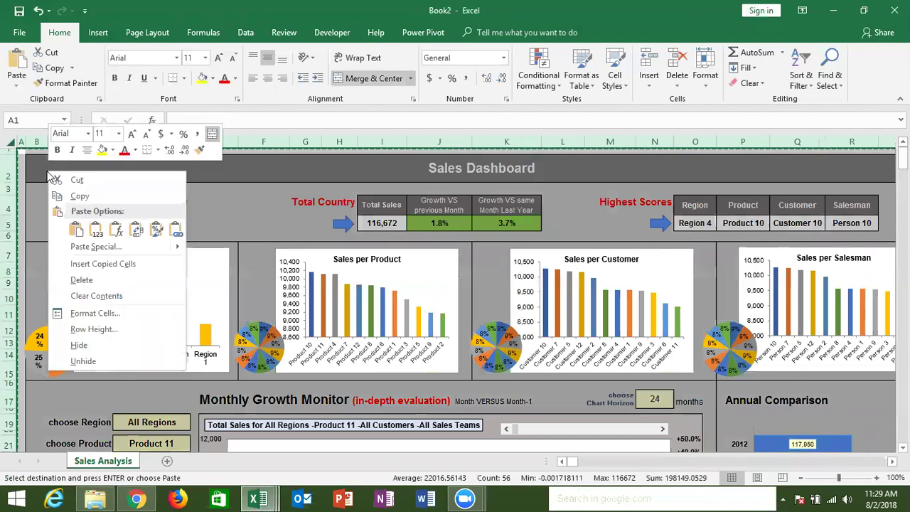
{"action": "left_click", "coordinate": [85, 248]}
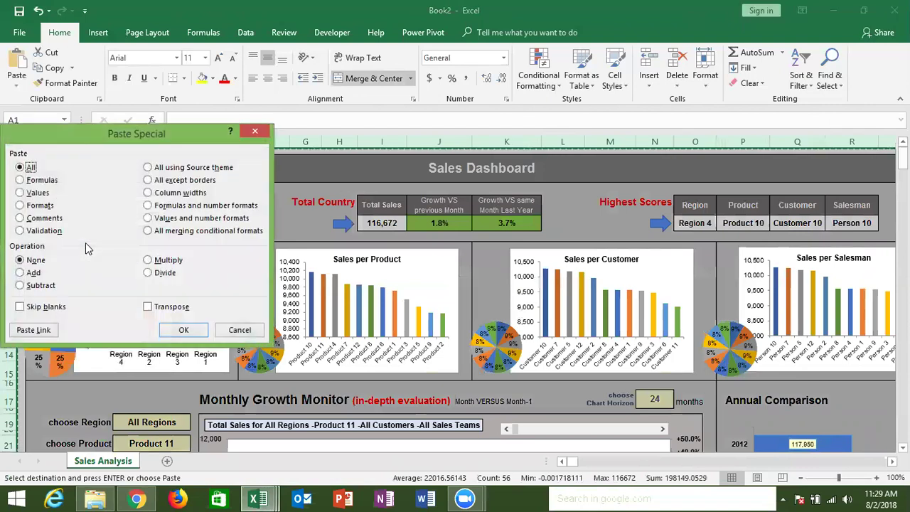
{"action": "left_click", "coordinate": [40, 197]}
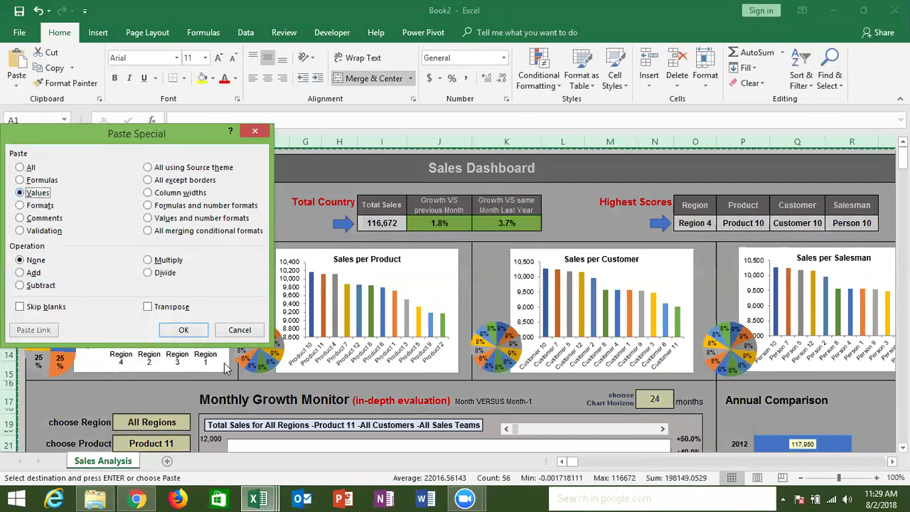
{"action": "left_click", "coordinate": [185, 332]}
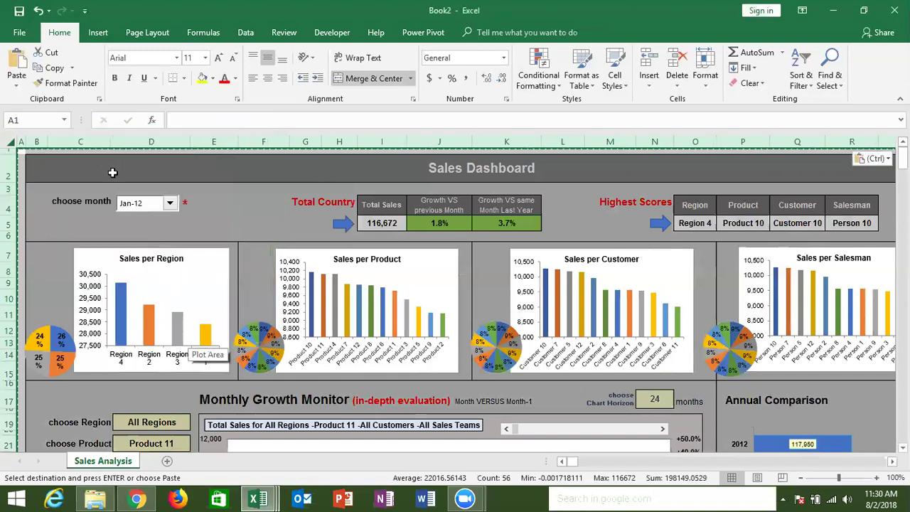
{"action": "left_click", "coordinate": [402, 227]}
{"action": "left_click", "coordinate": [437, 221]}
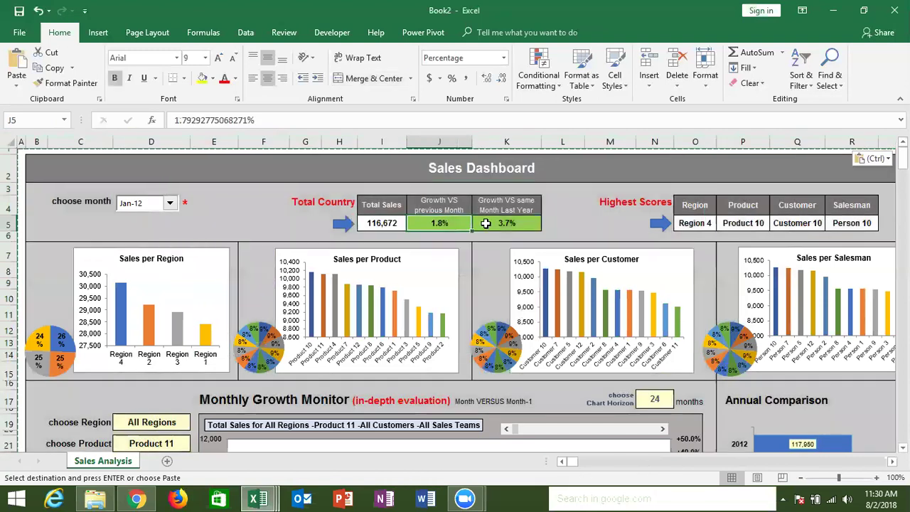
{"action": "left_click", "coordinate": [486, 223]}
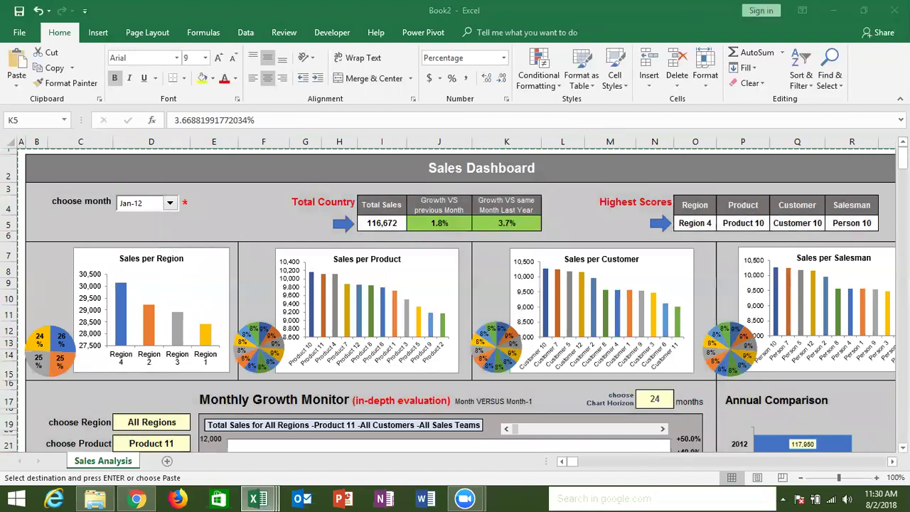
- Close Book2 and 10.Sales Dashboard without saving, discarding the clipboard contents
{"action": "key", "text": "alt+F4"}
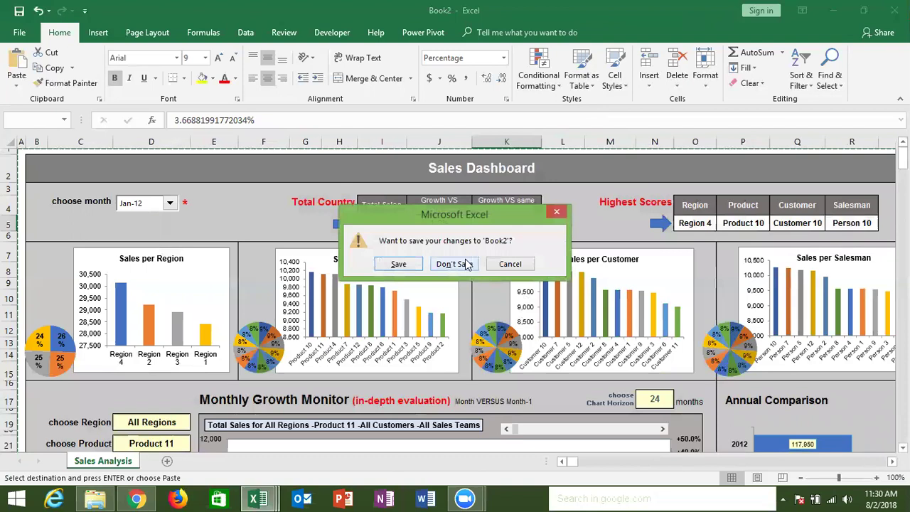
{"action": "left_click", "coordinate": [463, 264]}
{"action": "left_click", "coordinate": [462, 294]}
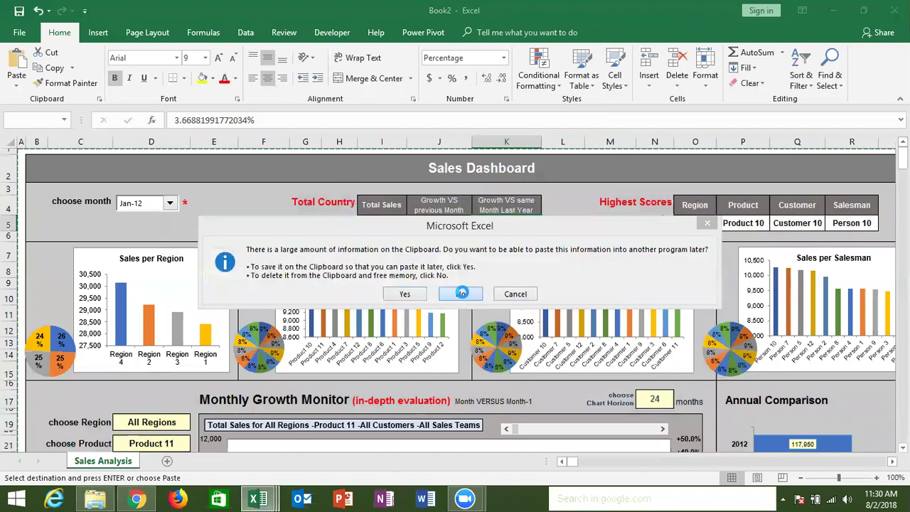
{"action": "key", "text": "alt+F4"}
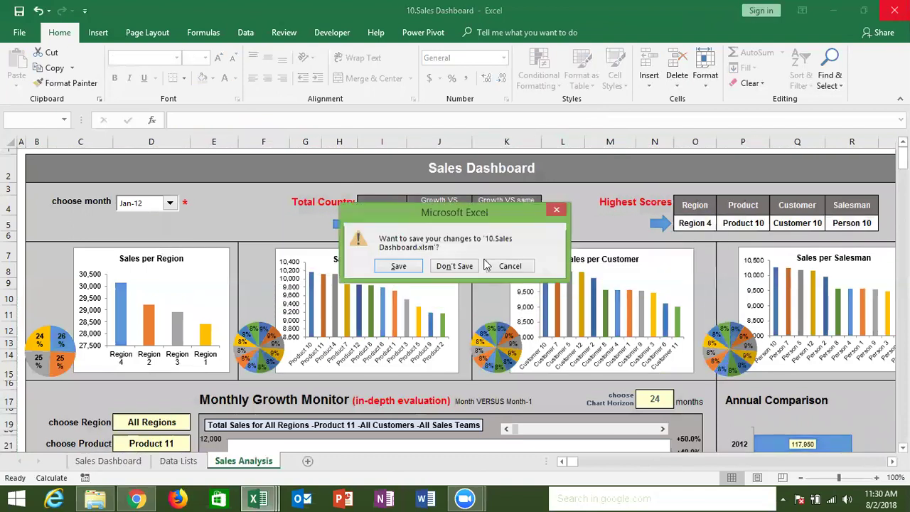
{"action": "left_click", "coordinate": [469, 267]}
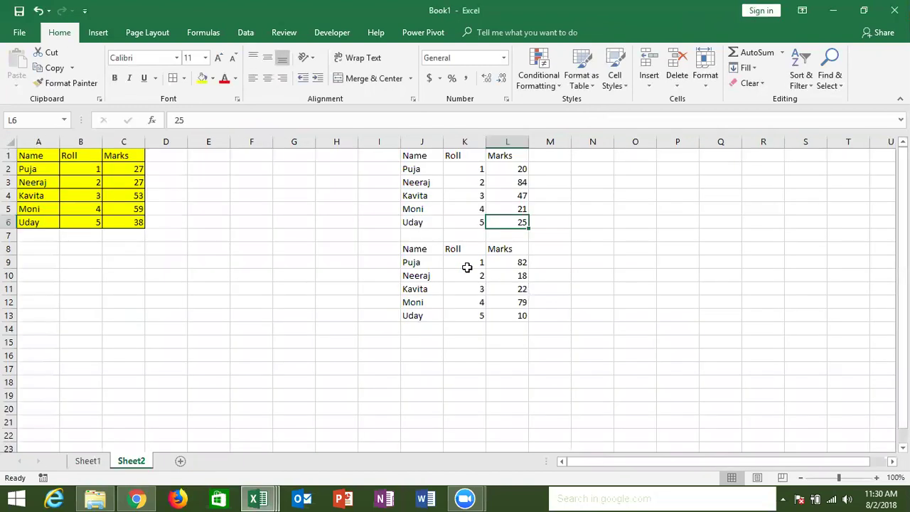
{"action": "key", "text": "alt+F4"}
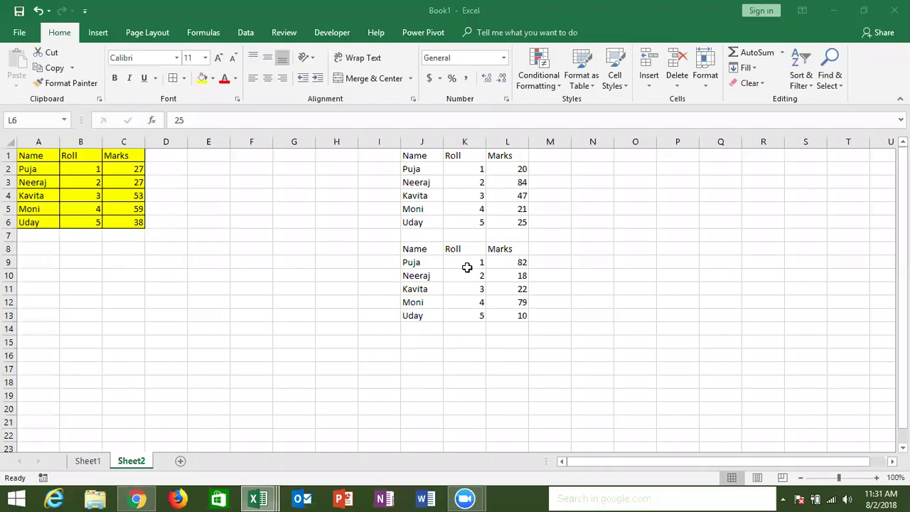
- Clear the practice tables in columns J:L and copy the table A1:C6
{"action": "left_click_drag", "start_coordinate": [421, 142], "coordinate": [504, 143]}
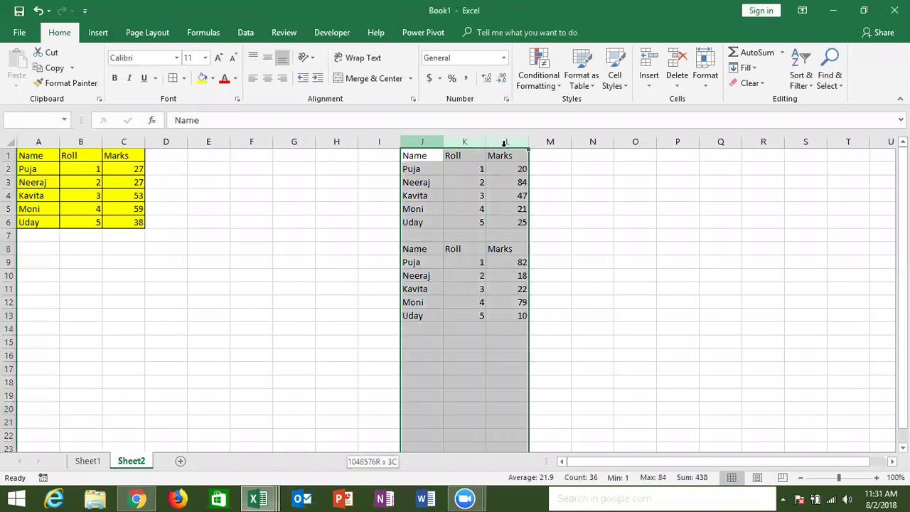
{"action": "key", "text": "Delete"}
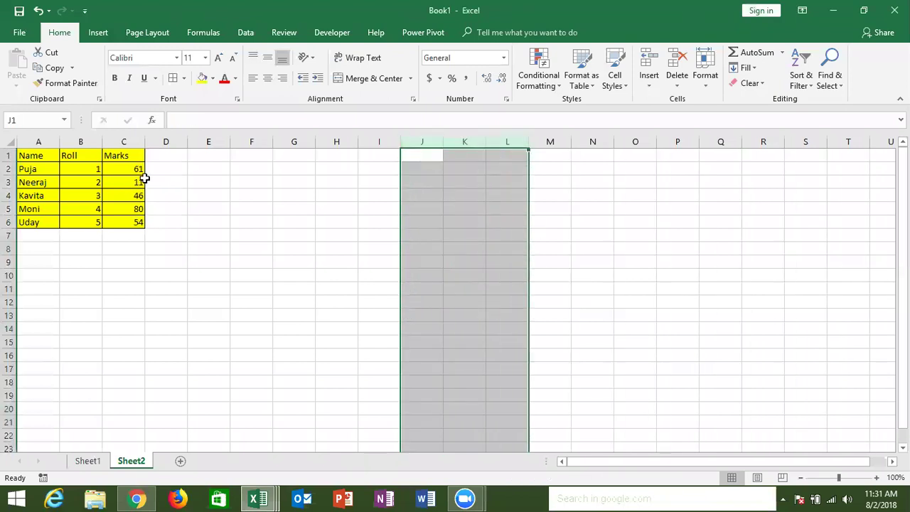
{"action": "left_click_drag", "start_coordinate": [31, 155], "coordinate": [114, 221]}
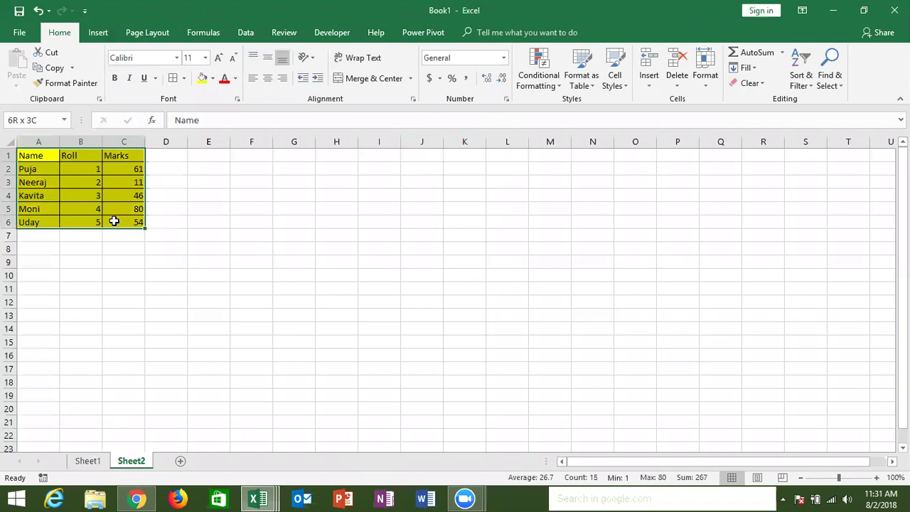
{"action": "key", "text": "ctrl+c"}
- Paste Special only the table's formatting into I1:K6
{"action": "left_click", "coordinate": [370, 159]}
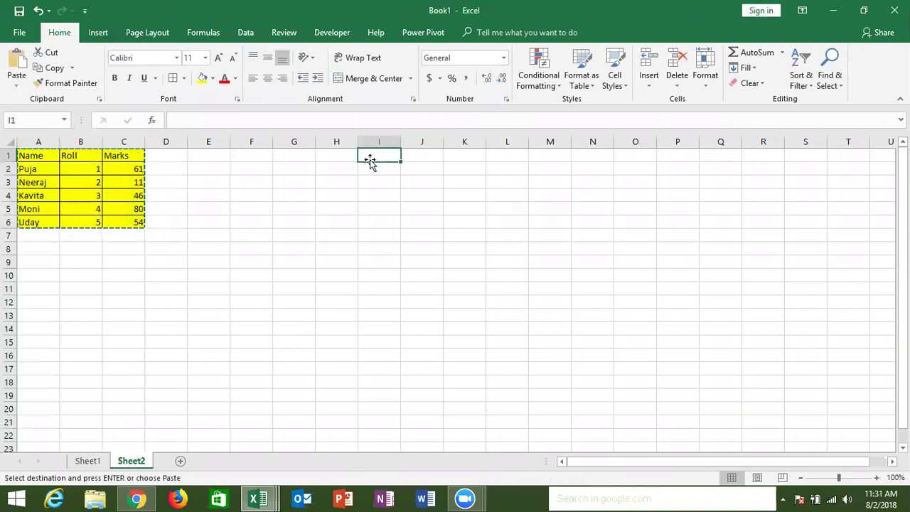
{"action": "right_click", "coordinate": [375, 157]}
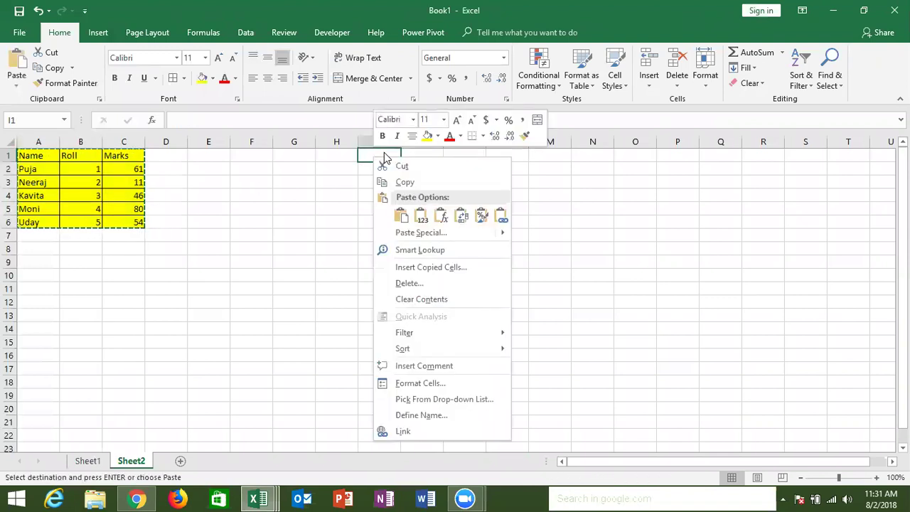
{"action": "left_click", "coordinate": [428, 235]}
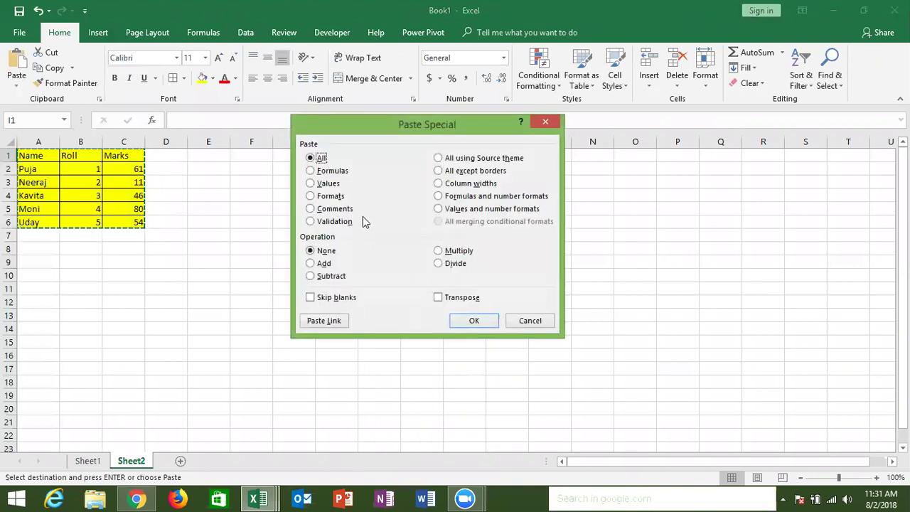
{"action": "left_click", "coordinate": [332, 197]}
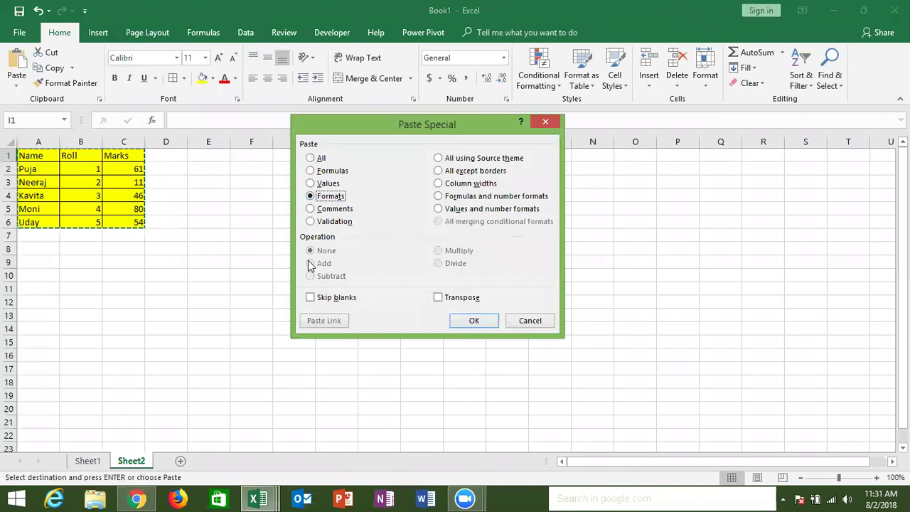
{"action": "left_click", "coordinate": [475, 321]}
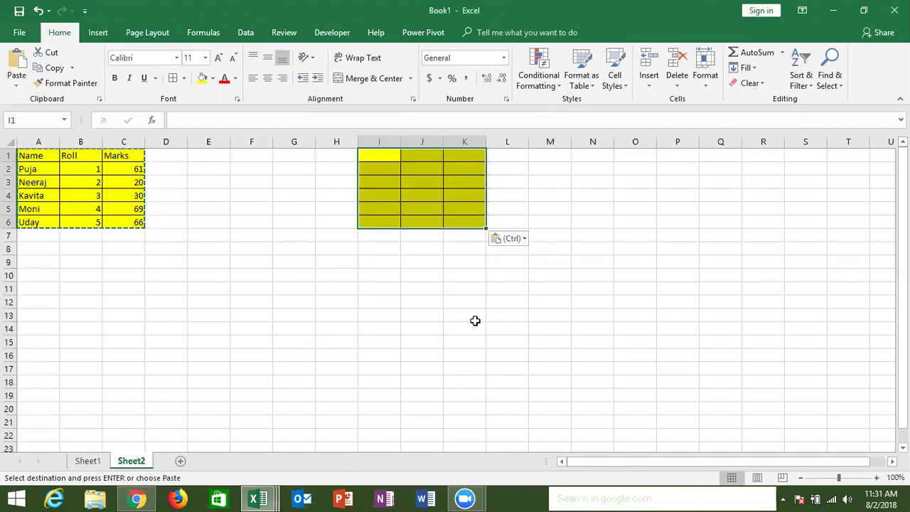
{"action": "left_click", "coordinate": [344, 266]}
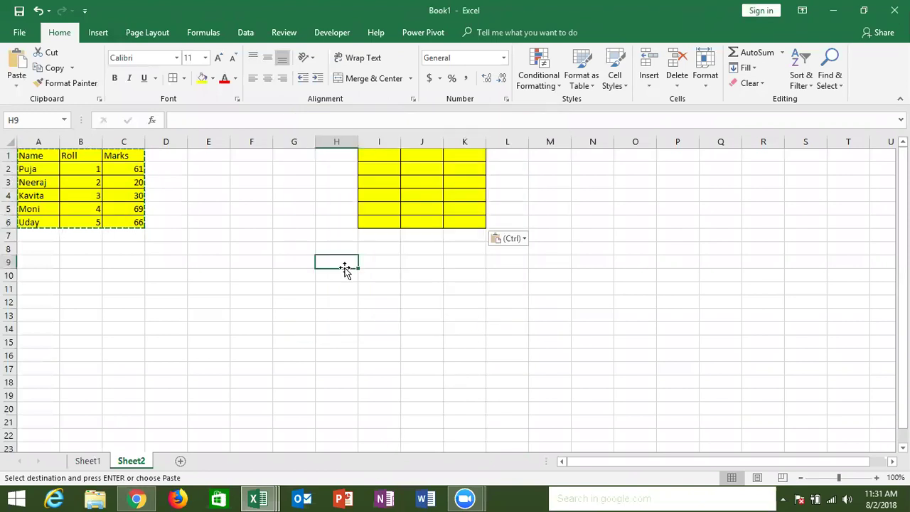
- Insert a new, empty comment on the Marks header cell C1
{"action": "left_click", "coordinate": [219, 197]}
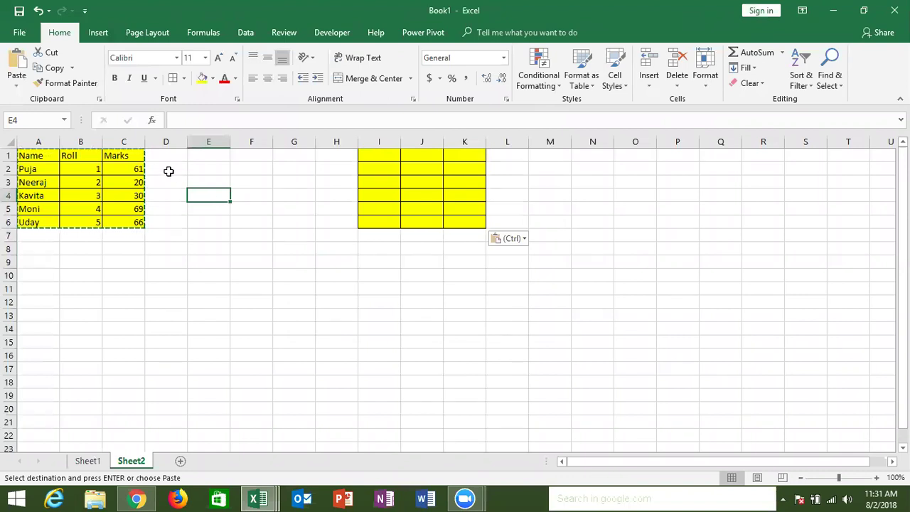
{"action": "left_click", "coordinate": [159, 165]}
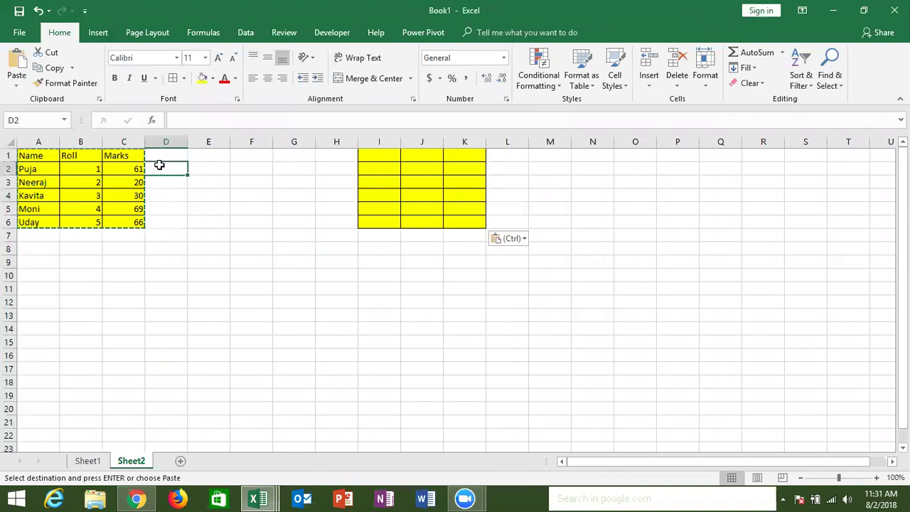
{"action": "left_click", "coordinate": [124, 155]}
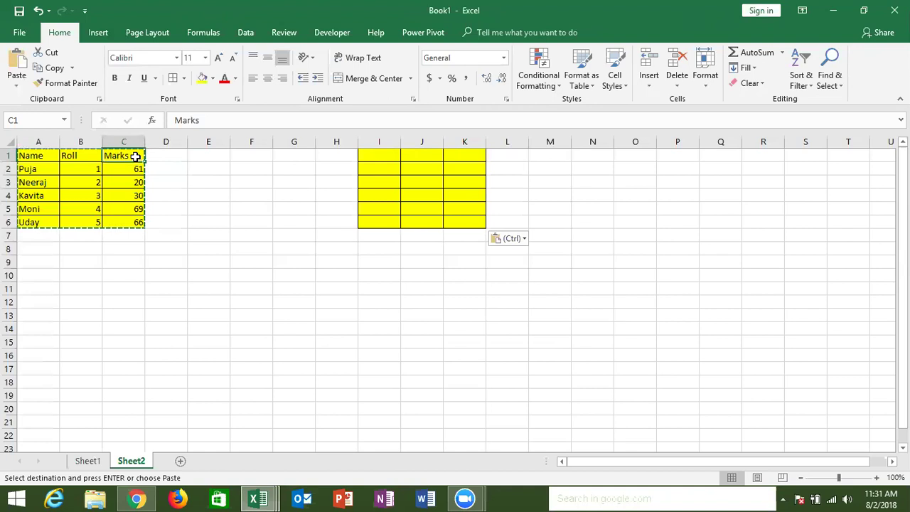
{"action": "right_click", "coordinate": [135, 156]}
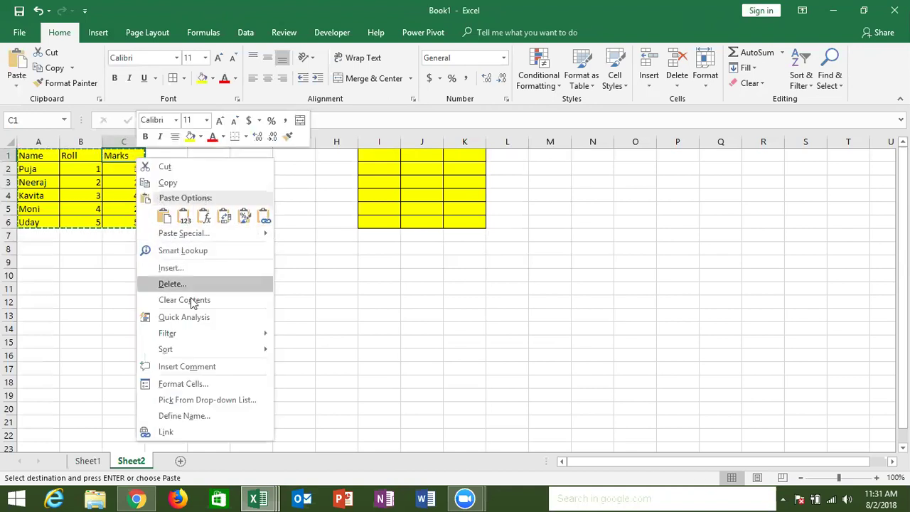
{"action": "left_click", "coordinate": [180, 366]}
{"action": "left_click", "coordinate": [225, 281]}
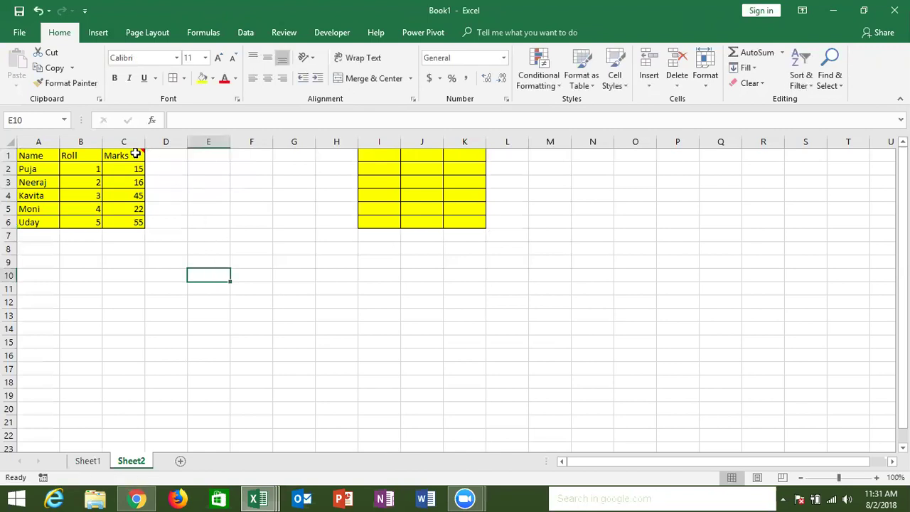
- Reselect C1 and copy it along with its comment
{"action": "mouse_move", "coordinate": [135, 154]}
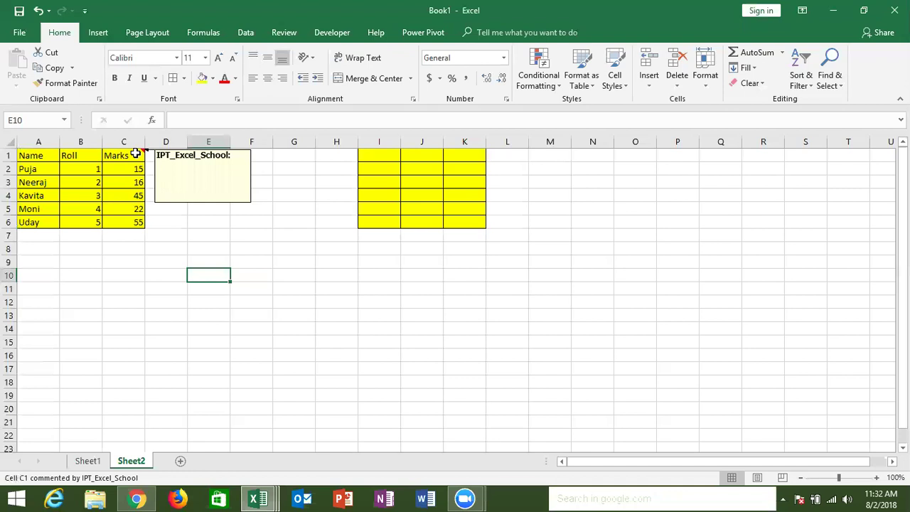
{"action": "left_click", "coordinate": [135, 153]}
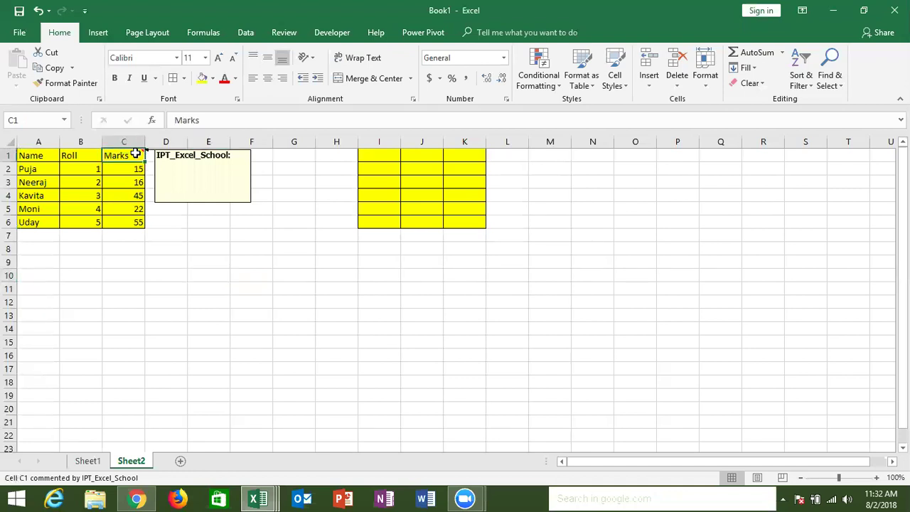
{"action": "key", "text": "ctrl+c"}
- Paste C1's comment into G7:G11 using Paste Special with Comments only
{"action": "left_click_drag", "start_coordinate": [302, 235], "coordinate": [306, 288]}
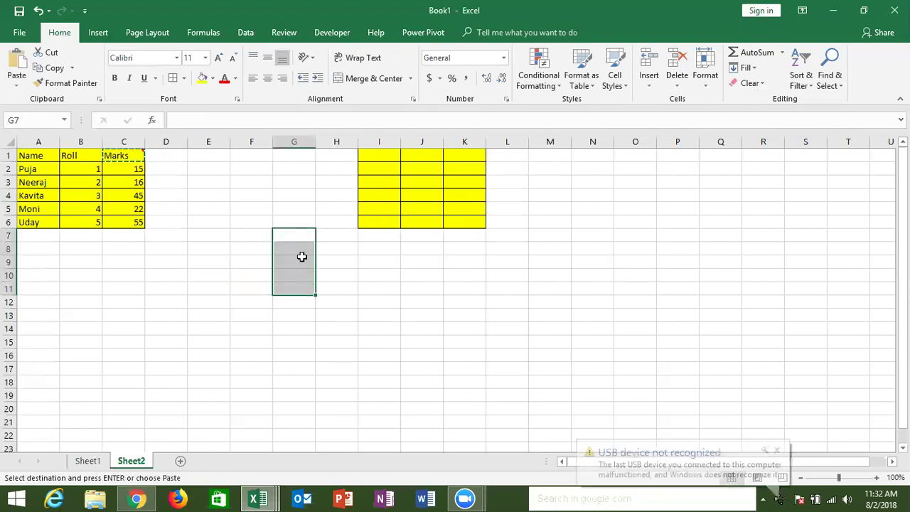
{"action": "right_click", "coordinate": [302, 256]}
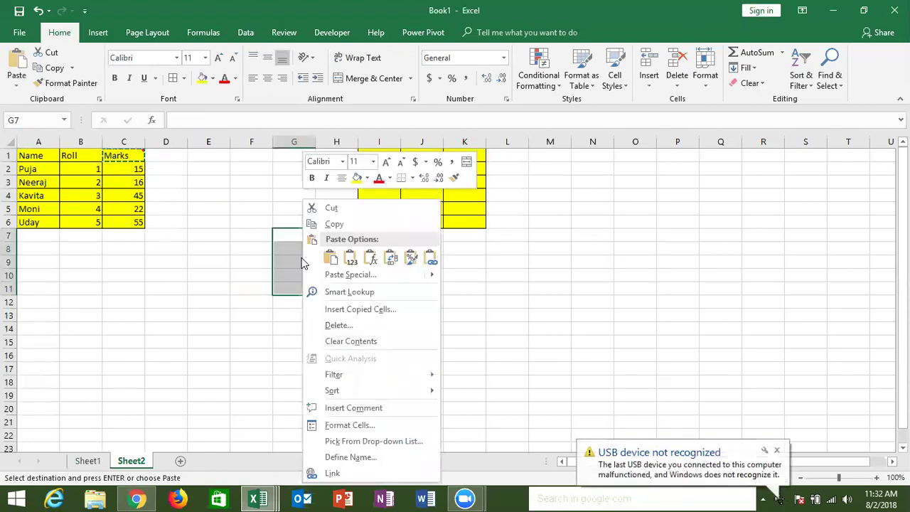
{"action": "left_click", "coordinate": [343, 276]}
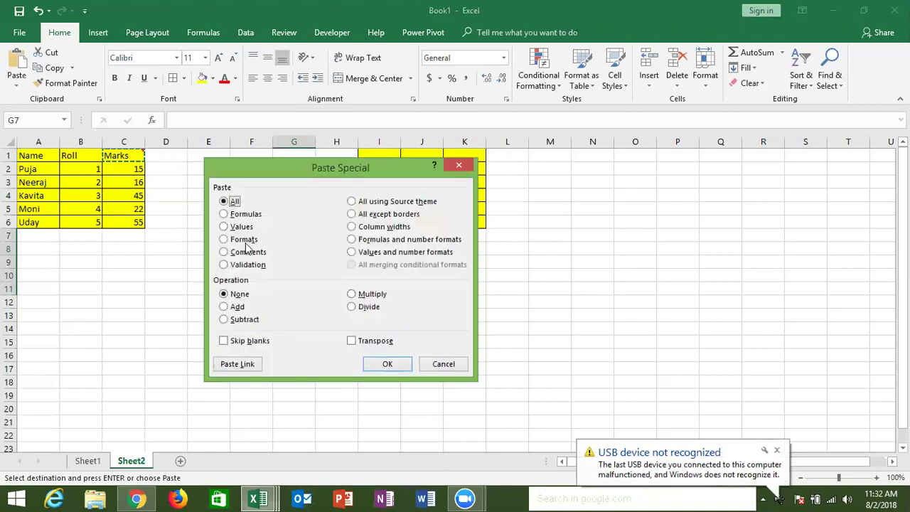
{"action": "left_click", "coordinate": [246, 251]}
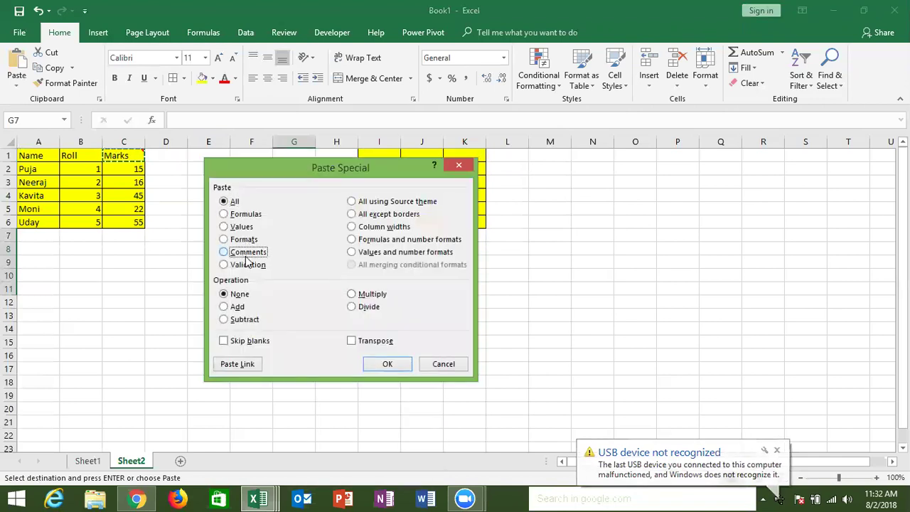
{"action": "left_click", "coordinate": [398, 367]}
- Copy the Name, Roll and Marks table A1:C6
{"action": "left_click", "coordinate": [422, 291]}
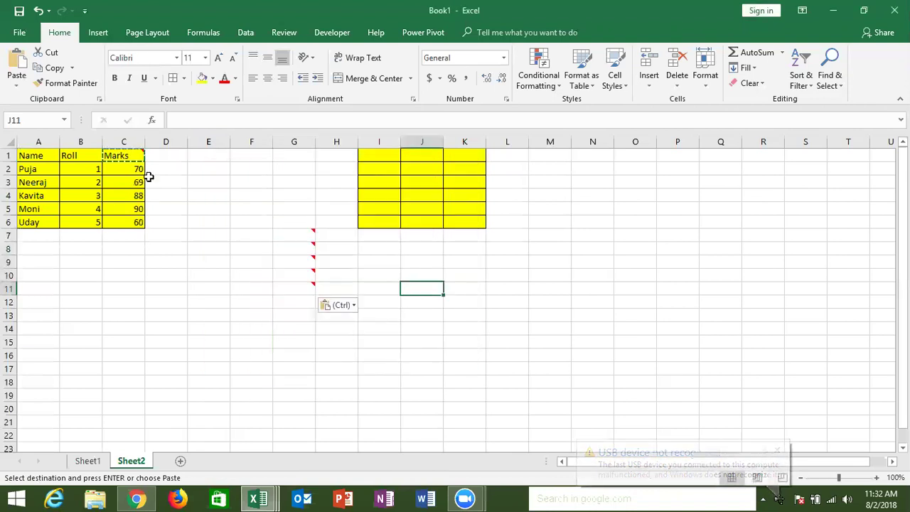
{"action": "mouse_move", "coordinate": [57, 159]}
{"action": "left_mouse_down"}
{"action": "mouse_move", "coordinate": [123, 234]}
{"action": "mouse_move", "coordinate": [125, 222]}
{"action": "left_mouse_up"}
{"action": "key", "text": "ctrl+c"}
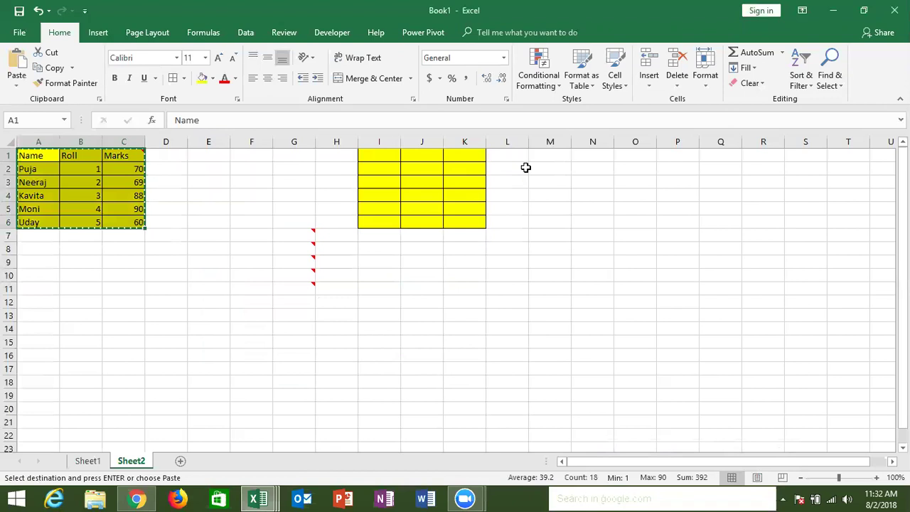
- Paste the table at L2 with All except borders, then clear columns G through N
{"action": "right_click", "coordinate": [526, 167]}
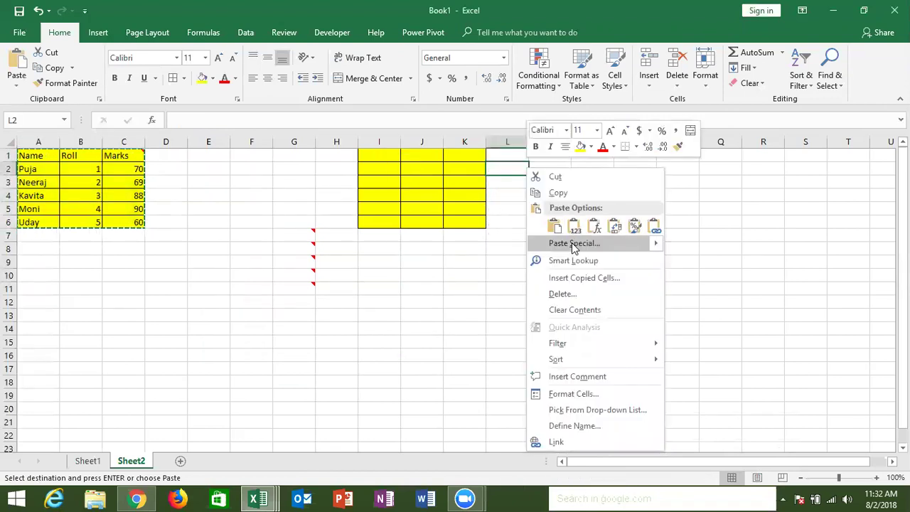
{"action": "left_click", "coordinate": [571, 242]}
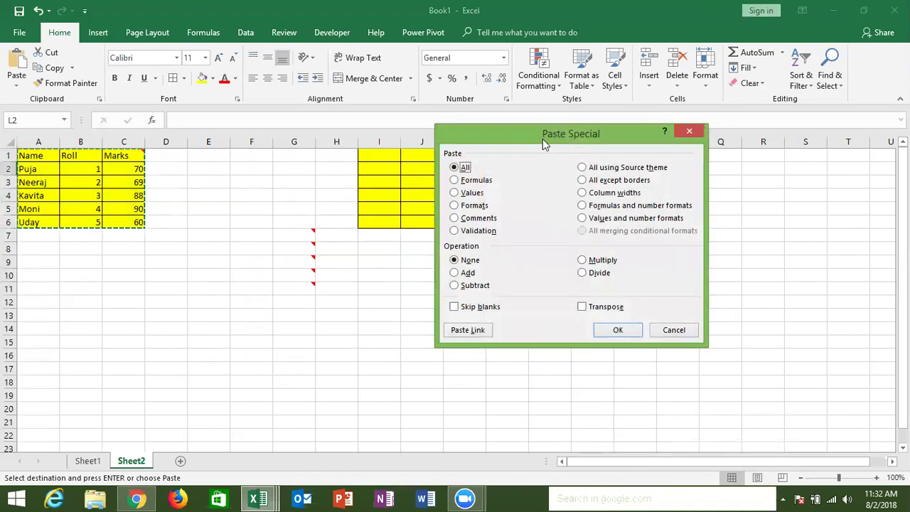
{"action": "left_click", "coordinate": [585, 181]}
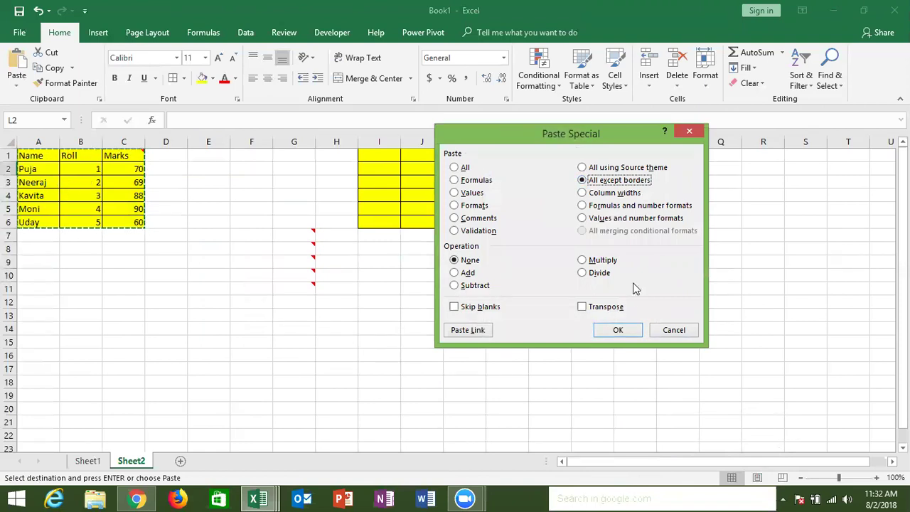
{"action": "left_click", "coordinate": [618, 330]}
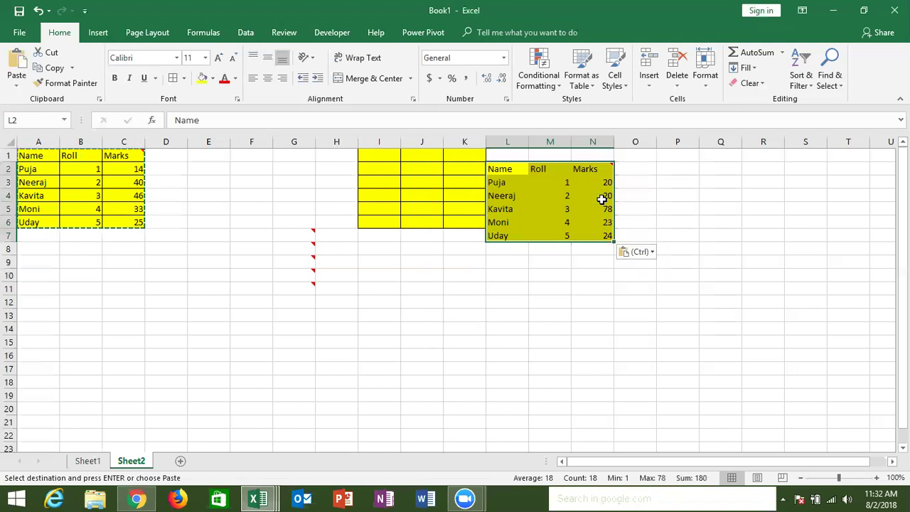
{"action": "left_click_drag", "start_coordinate": [293, 142], "coordinate": [593, 153]}
{"action": "key", "text": "ctrl+minus"}
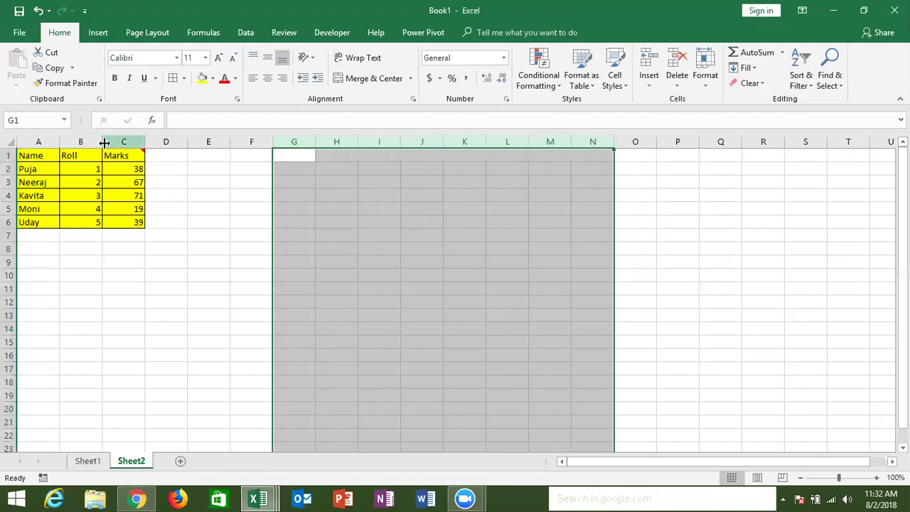
- Narrow columns A, B and C to fit the names, Roll numbers and marks
{"action": "mouse_move", "coordinate": [101, 142]}
{"action": "left_mouse_down"}
{"action": "mouse_move", "coordinate": [81, 145]}
{"action": "mouse_move", "coordinate": [110, 142]}
{"action": "left_mouse_up"}
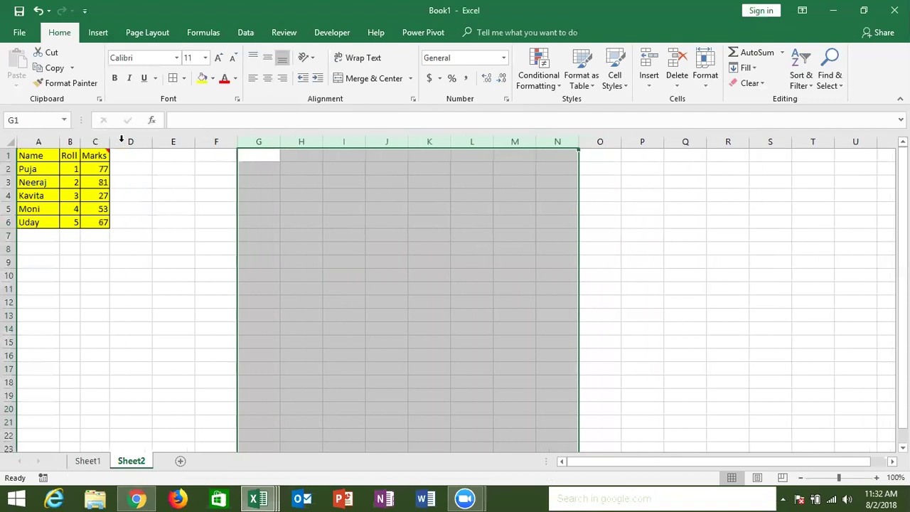
{"action": "left_click_drag", "start_coordinate": [60, 141], "coordinate": [48, 142]}
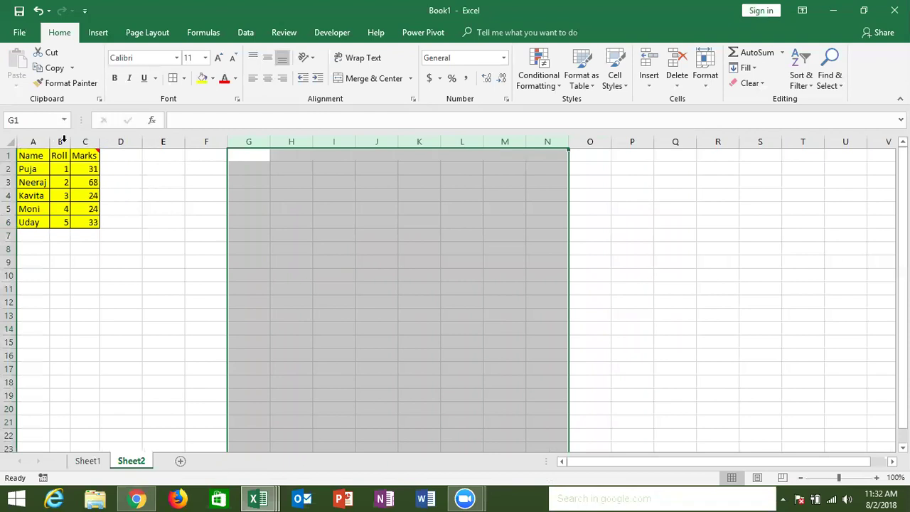
{"action": "left_click", "coordinate": [70, 141]}
{"action": "left_click", "coordinate": [100, 142]}
{"action": "left_click", "coordinate": [94, 192]}
{"action": "left_click", "coordinate": [34, 158]}
- Copy the A1:C6 table and paste it starting at J1
{"action": "left_click_drag", "start_coordinate": [33, 158], "coordinate": [78, 221]}
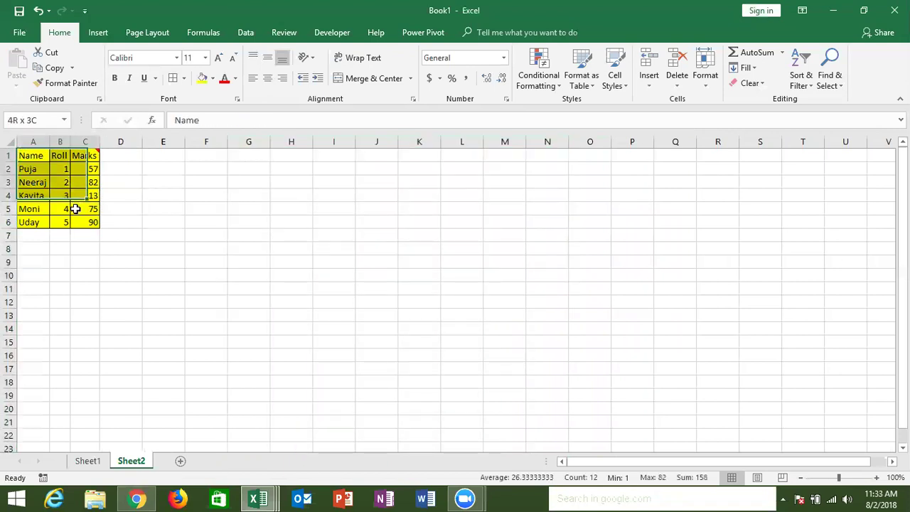
{"action": "key", "text": "ctrl+c"}
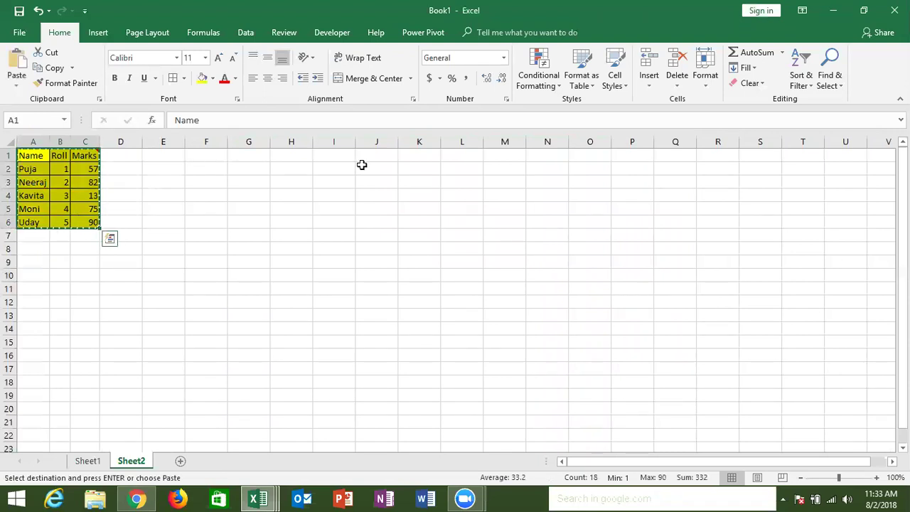
{"action": "left_click", "coordinate": [370, 159]}
{"action": "key", "text": "ctrl+v"}
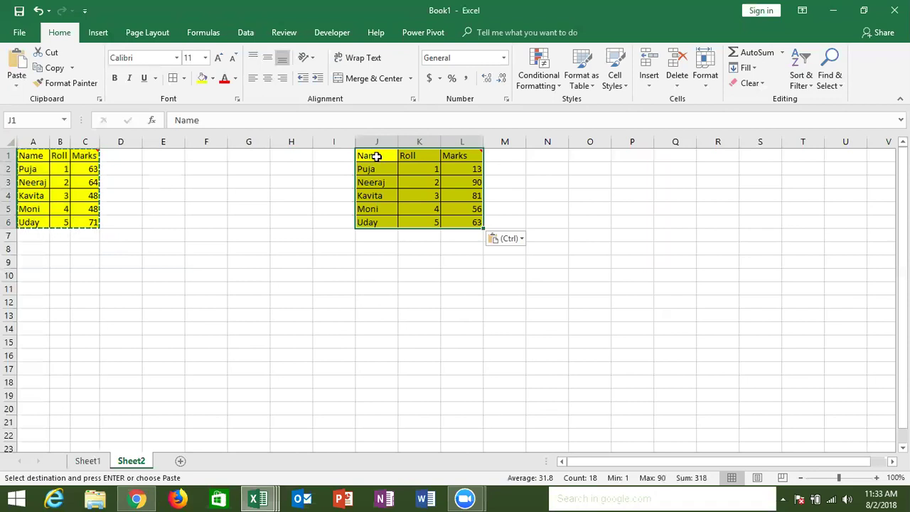
- Apply the source column widths to columns J to L via Paste Special
{"action": "right_click", "coordinate": [376, 157]}
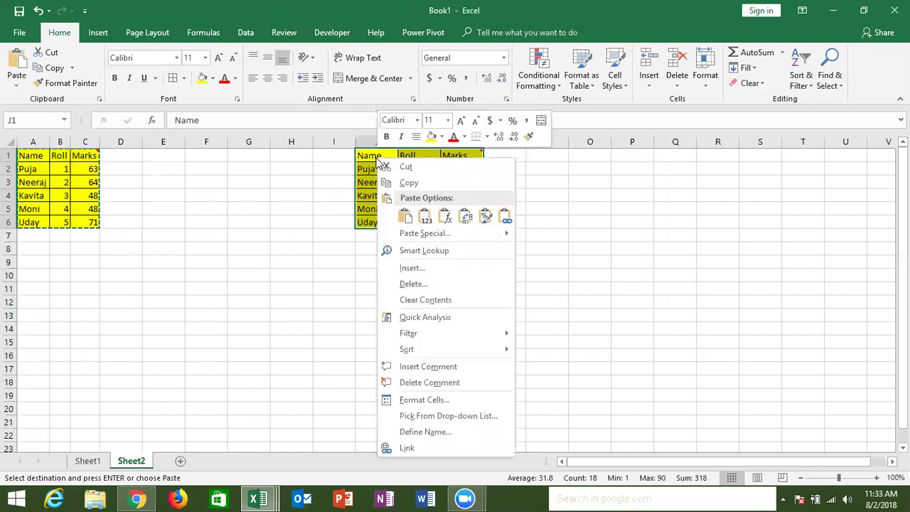
{"action": "left_click", "coordinate": [409, 234]}
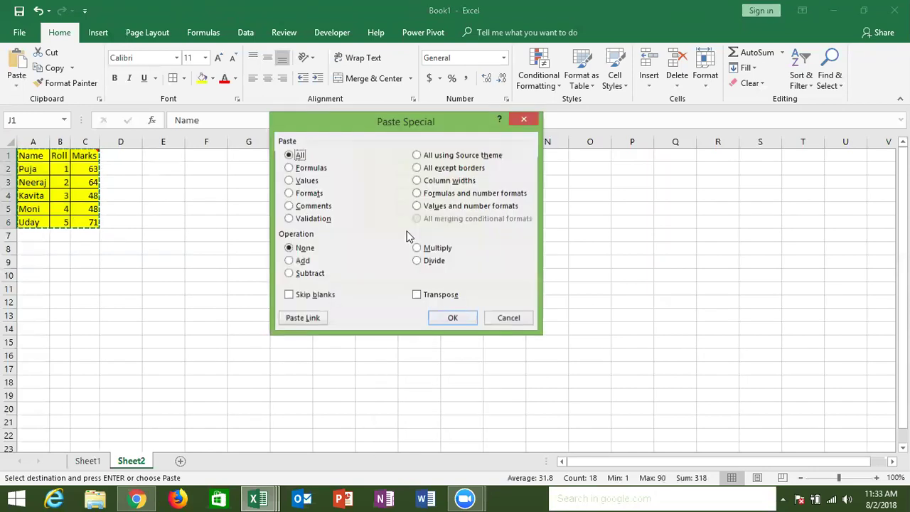
{"action": "left_click", "coordinate": [452, 182]}
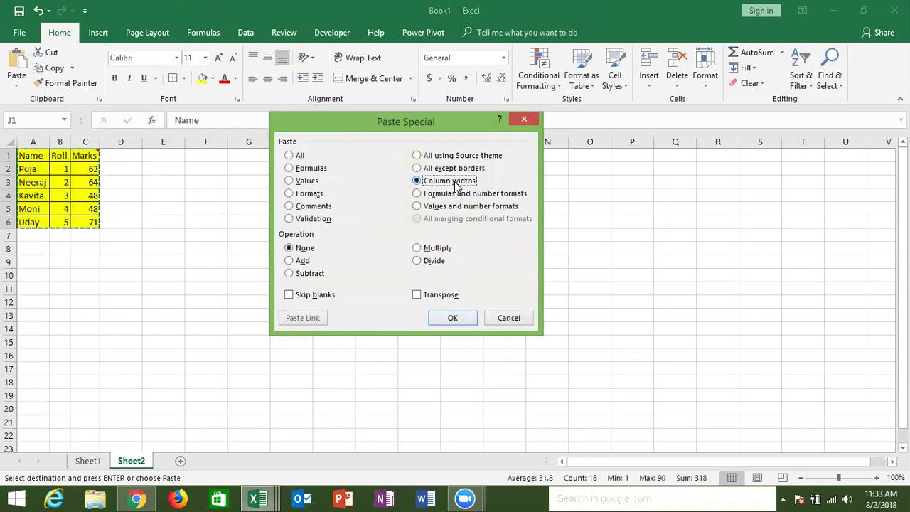
{"action": "left_click", "coordinate": [468, 320]}
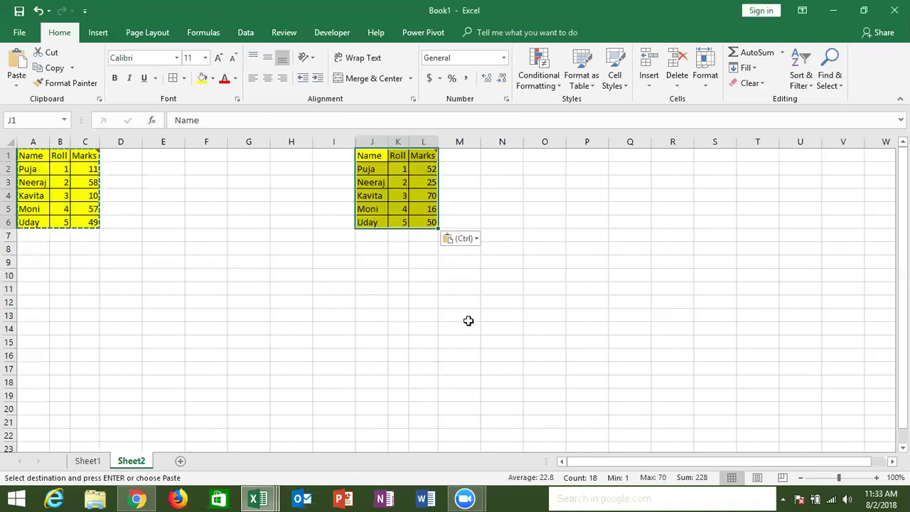
- Open Paste Special for cell N1
{"action": "left_click", "coordinate": [510, 161]}
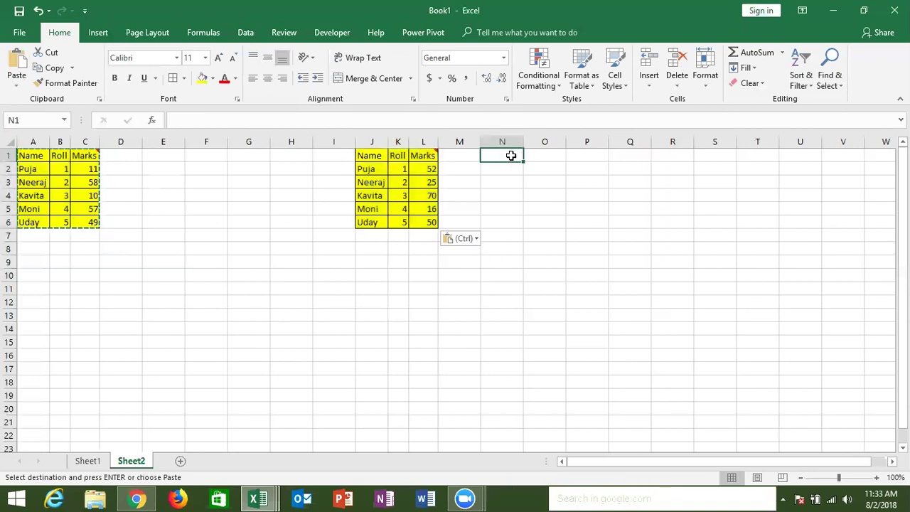
{"action": "right_click", "coordinate": [511, 158]}
{"action": "left_click", "coordinate": [542, 233]}
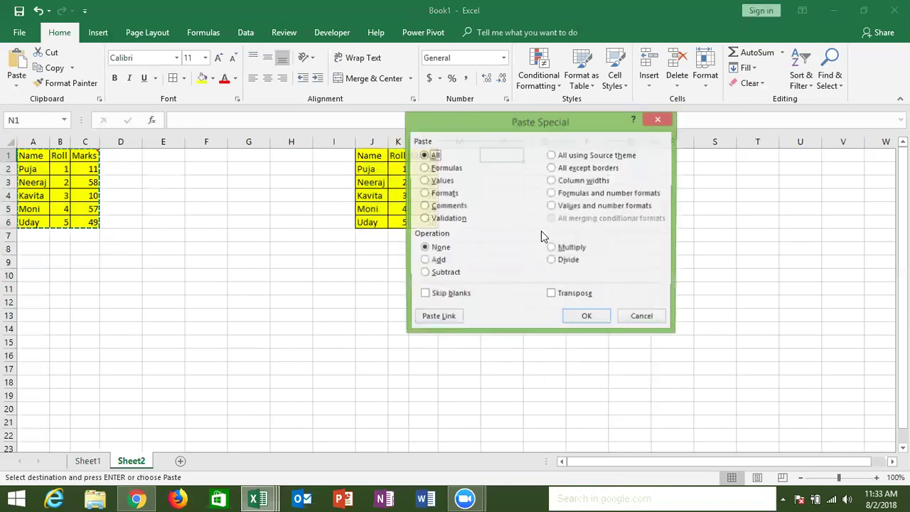
- Match columns N–P to the source widths and paste the table into N1:P6
{"action": "left_click", "coordinate": [565, 181]}
{"action": "left_click", "coordinate": [580, 318]}
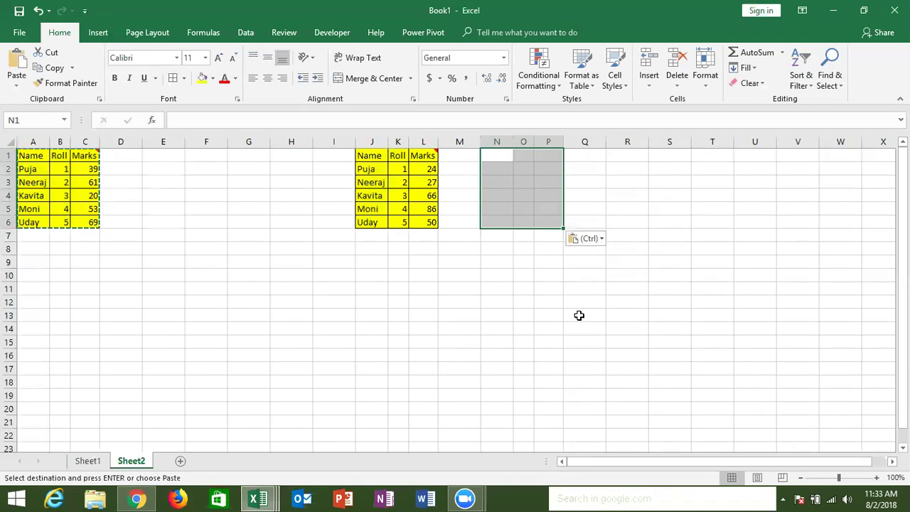
{"action": "key", "text": "ctrl+v"}
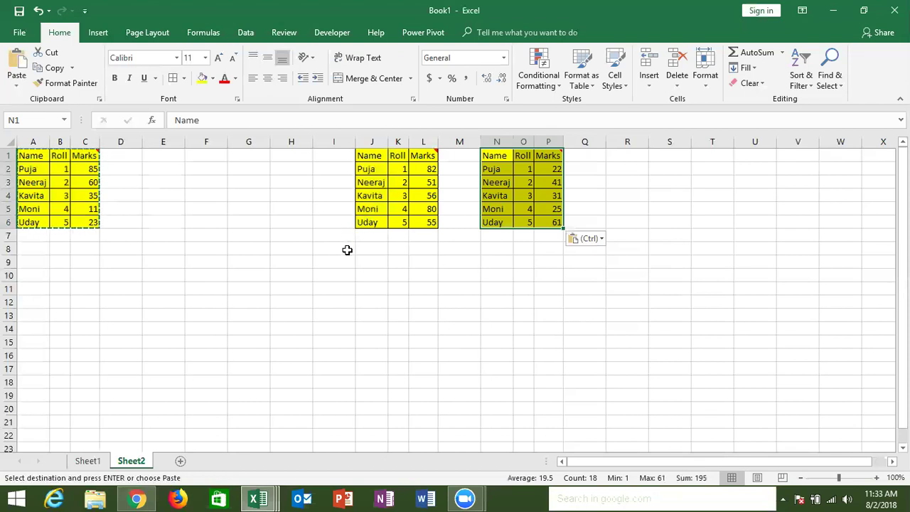
{"action": "left_click", "coordinate": [244, 250]}
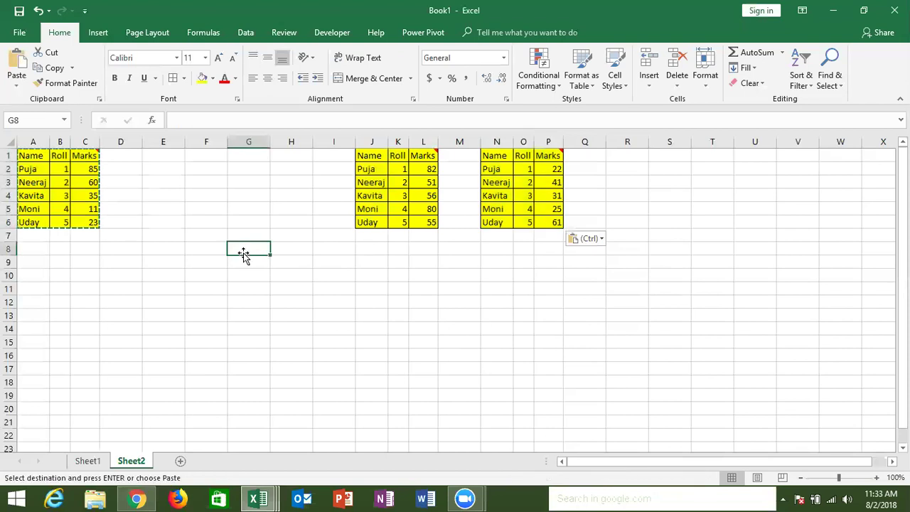
- Paste the table at G8 with Keep Source Column Widths
{"action": "right_click", "coordinate": [244, 254]}
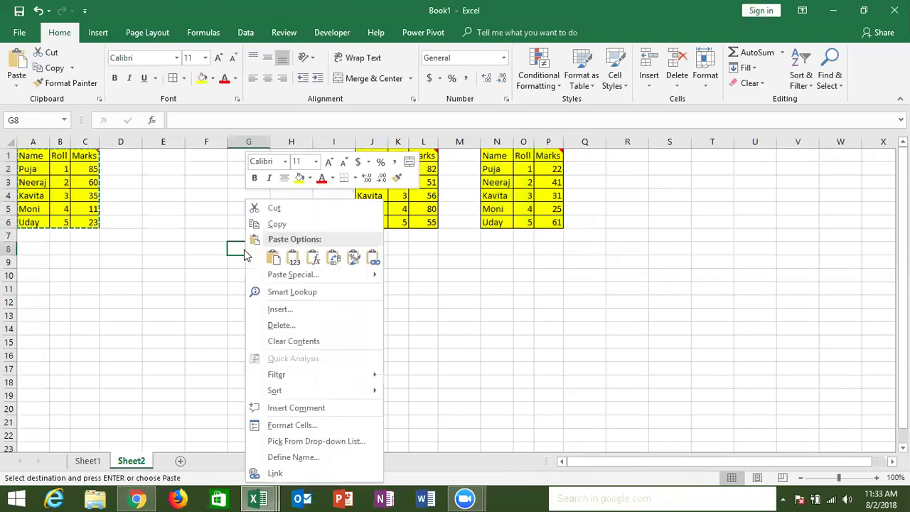
{"action": "mouse_move", "coordinate": [376, 275]}
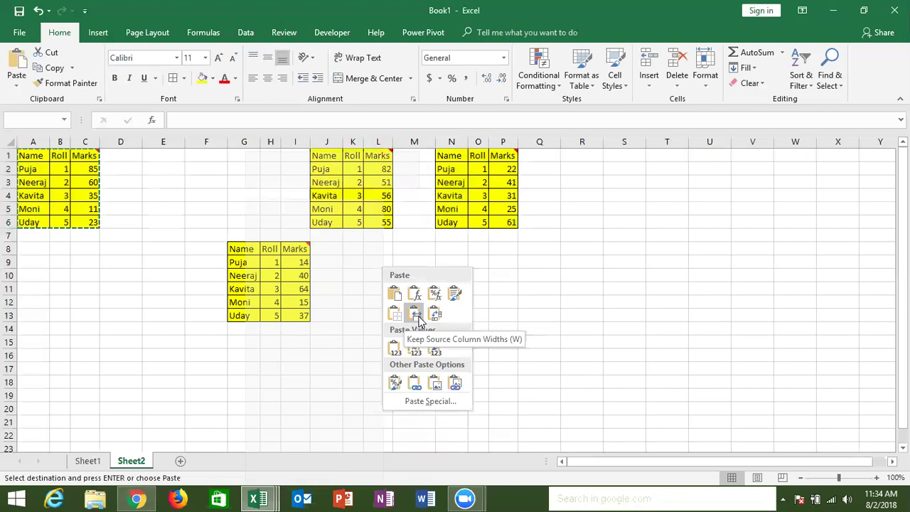
{"action": "left_click", "coordinate": [418, 320]}
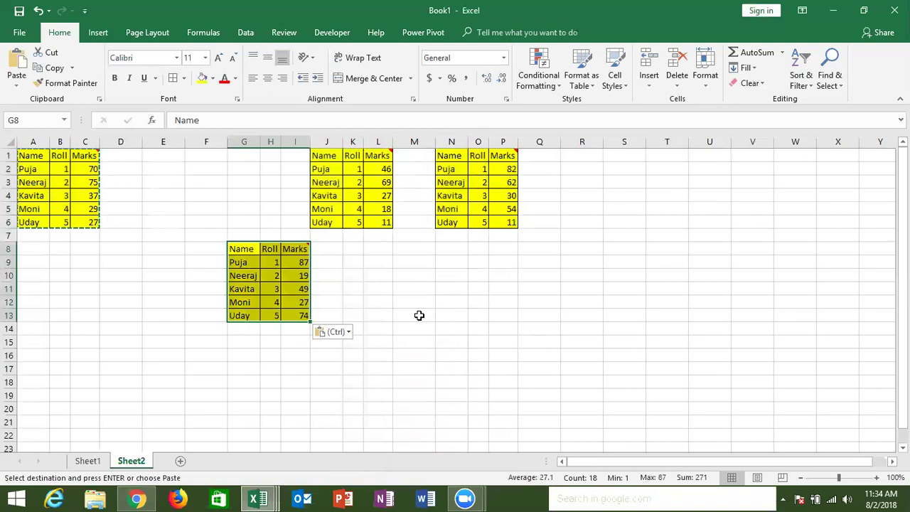
- Delete columns F through X holding the table copies and enter the header Date in D1
{"action": "left_click_drag", "start_coordinate": [208, 141], "coordinate": [617, 128]}
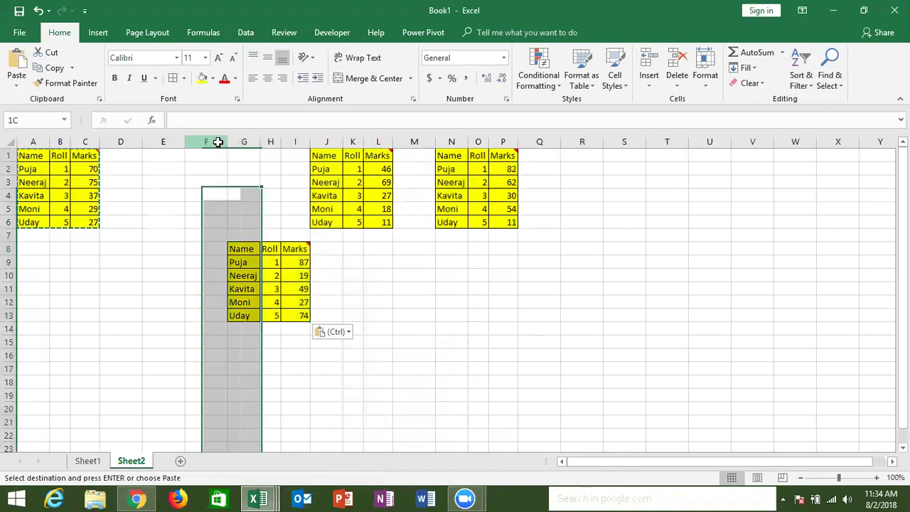
{"action": "key", "text": "ctrl+minus"}
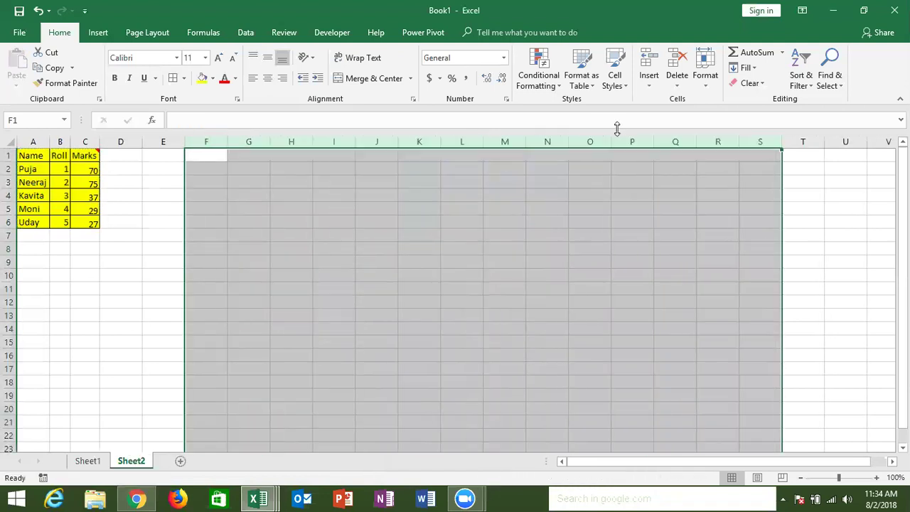
{"action": "left_click", "coordinate": [131, 158]}
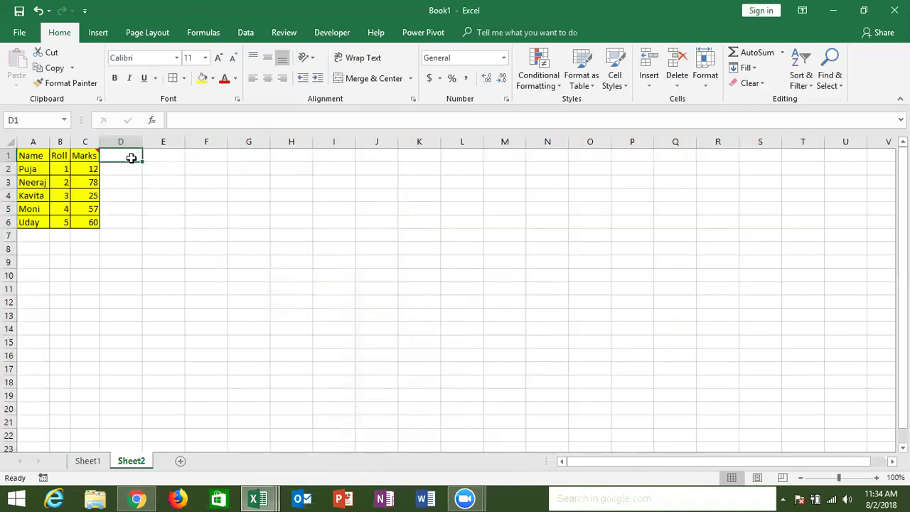
{"action": "type", "text": "Date"}
{"action": "key", "text": "Return"}
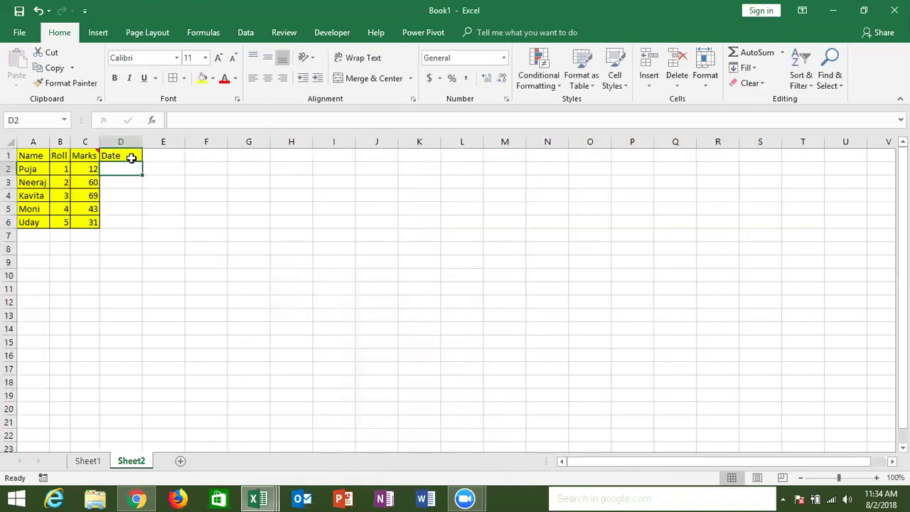
- Fill D2:D6 with dates 1-Jan to 5-Jan, shade D1:D6 yellow, and copy it
{"action": "type", "text": "1/1"}
{"action": "key", "text": "Return"}
{"action": "left_click", "coordinate": [137, 173]}
{"action": "left_click_drag", "start_coordinate": [142, 175], "coordinate": [142, 231]}
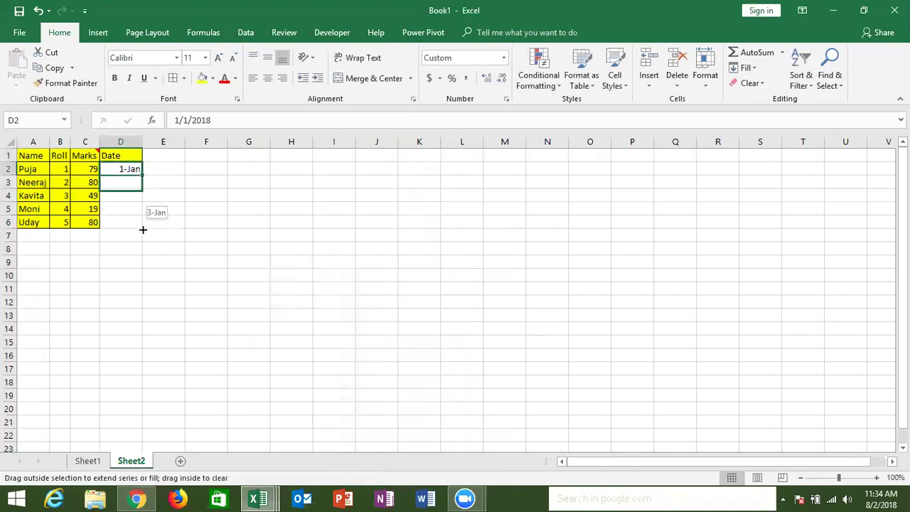
{"action": "left_click_drag", "start_coordinate": [124, 155], "coordinate": [130, 219]}
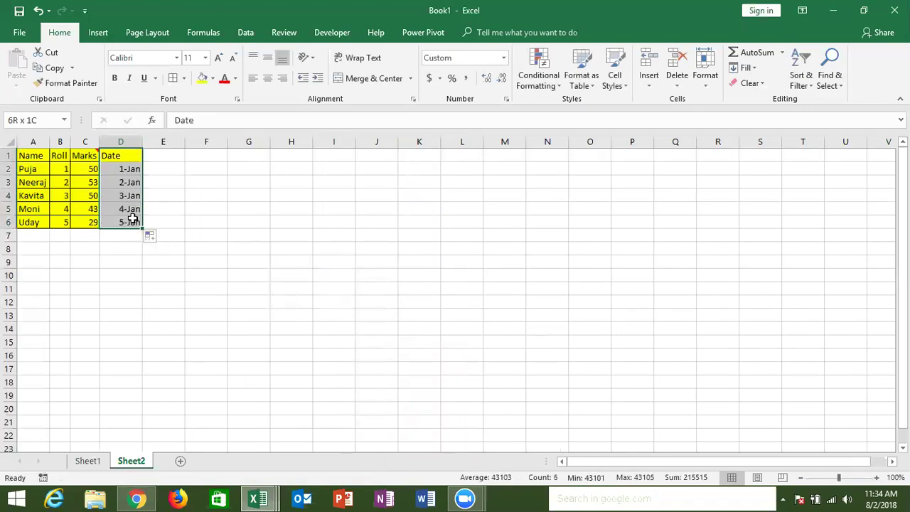
{"action": "left_click", "coordinate": [201, 78]}
{"action": "key", "text": "ctrl+c"}
- Paste the Date column into J1 as values only
{"action": "left_click", "coordinate": [374, 157]}
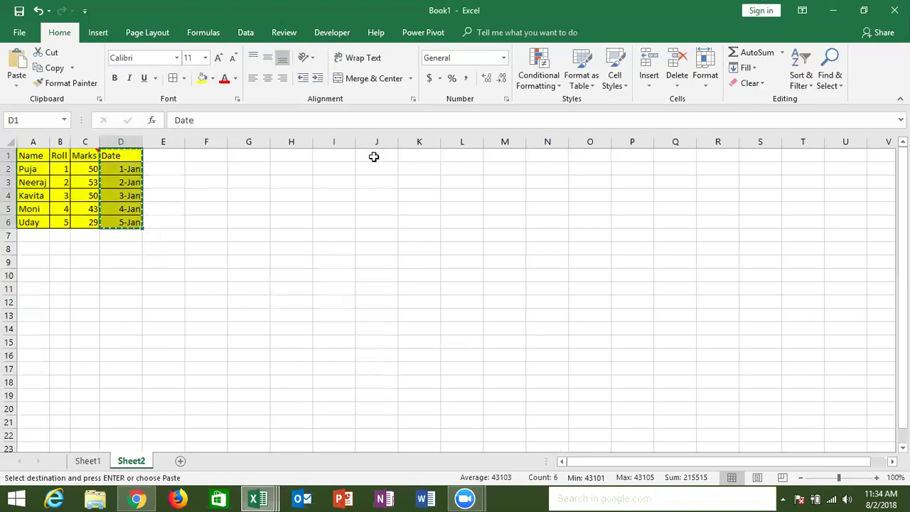
{"action": "right_click", "coordinate": [374, 157]}
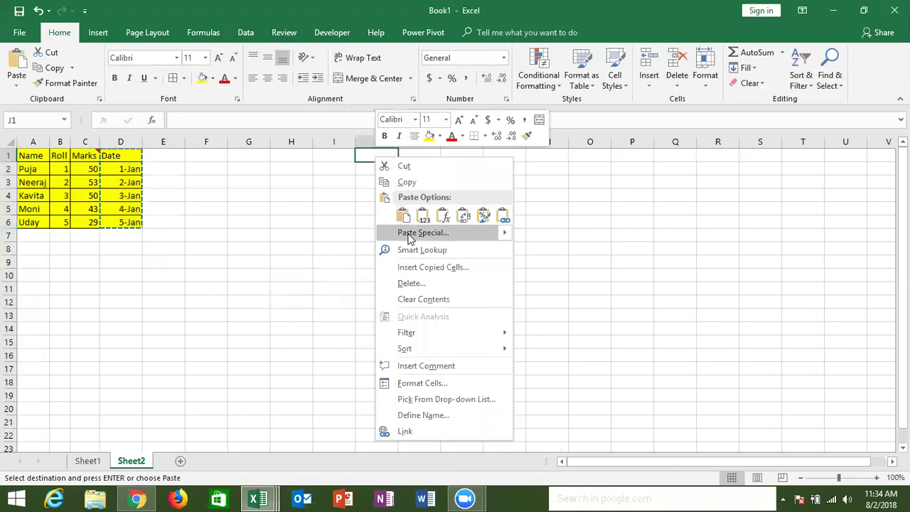
{"action": "left_click", "coordinate": [406, 229]}
{"action": "left_click", "coordinate": [307, 182]}
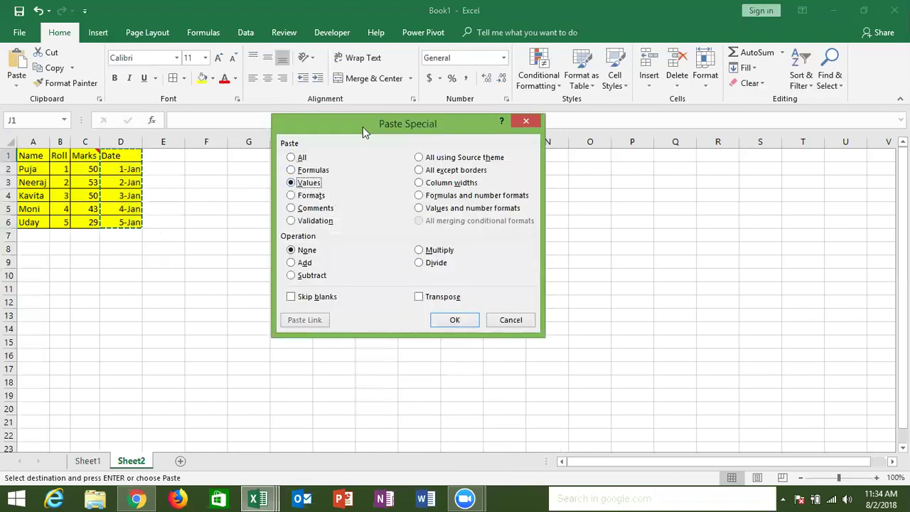
{"action": "left_click_drag", "start_coordinate": [366, 134], "coordinate": [565, 134]}
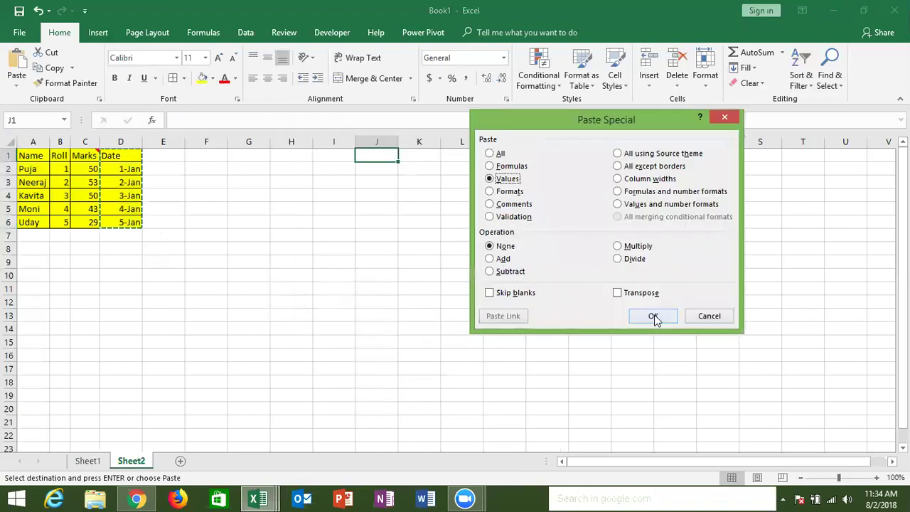
{"action": "left_click", "coordinate": [654, 319]}
- Compare the serial number in J2 with the dates in D3 and D2
{"action": "left_click", "coordinate": [375, 168]}
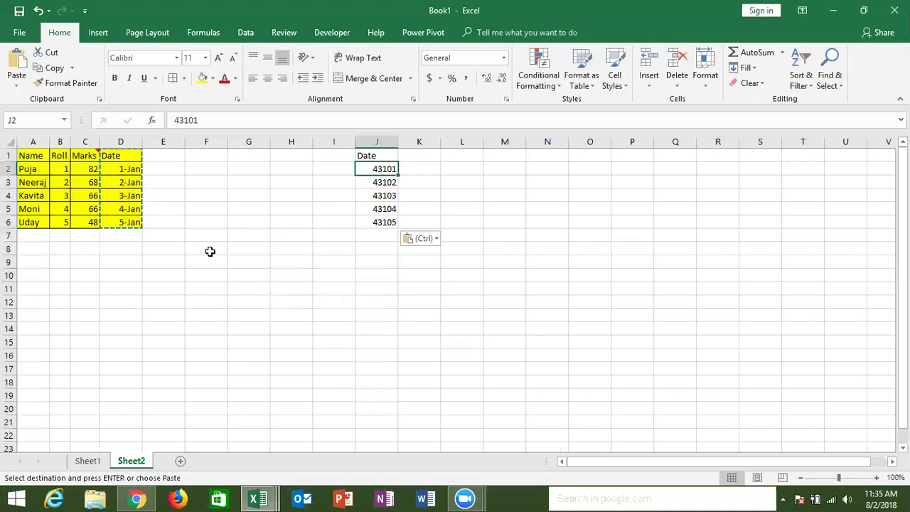
{"action": "left_click", "coordinate": [133, 180]}
{"action": "left_click", "coordinate": [132, 169]}
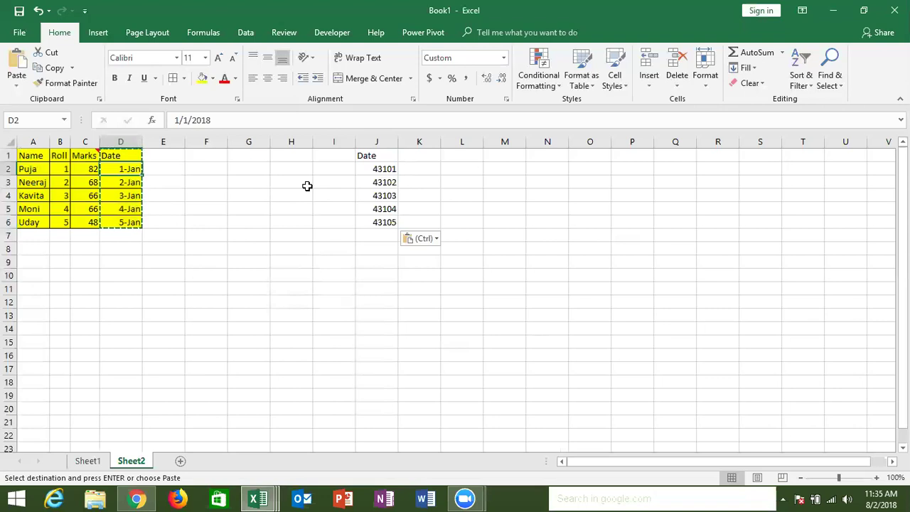
- Enter 1 in H7 and format it as Short Date, showing 1/1/1900
{"action": "left_click", "coordinate": [276, 234]}
{"action": "type", "text": "1"}
{"action": "key", "text": "Return"}
{"action": "left_click", "coordinate": [276, 234]}
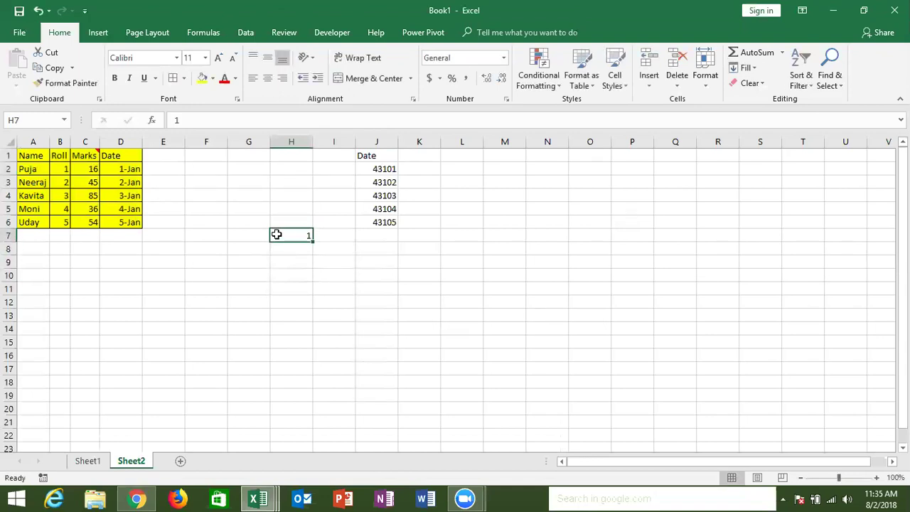
{"action": "left_click", "coordinate": [504, 59]}
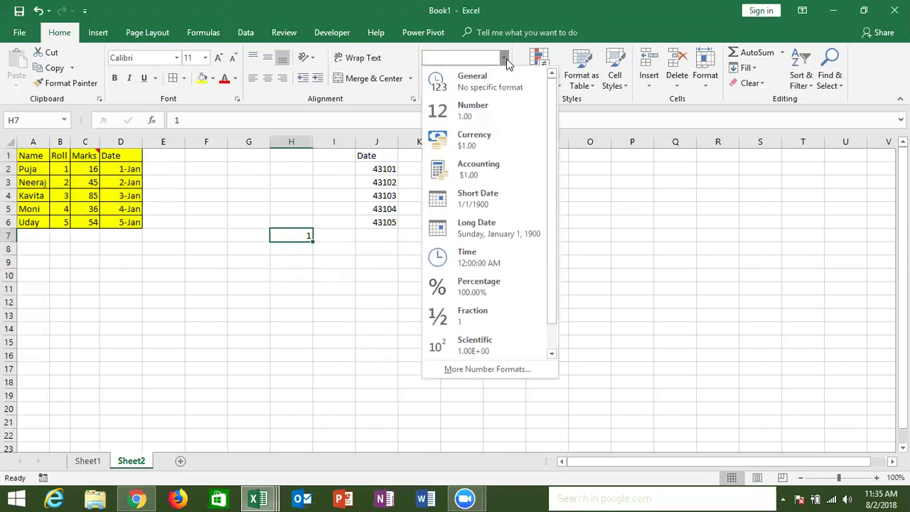
{"action": "left_click", "coordinate": [488, 196]}
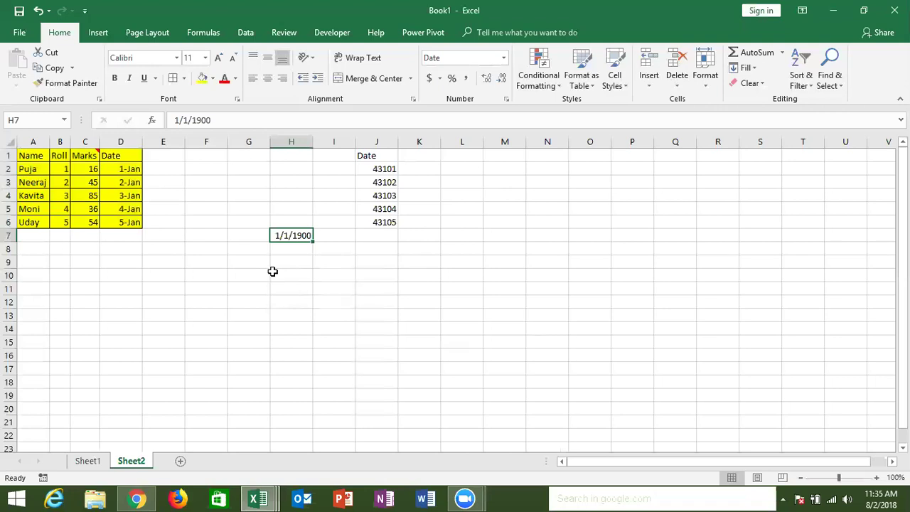
- Enter 10-Jan-1857 in H9, autofit column H, apply Short Date, then clear it
{"action": "left_click", "coordinate": [277, 266]}
{"action": "type", "text": "10-Jan-"}
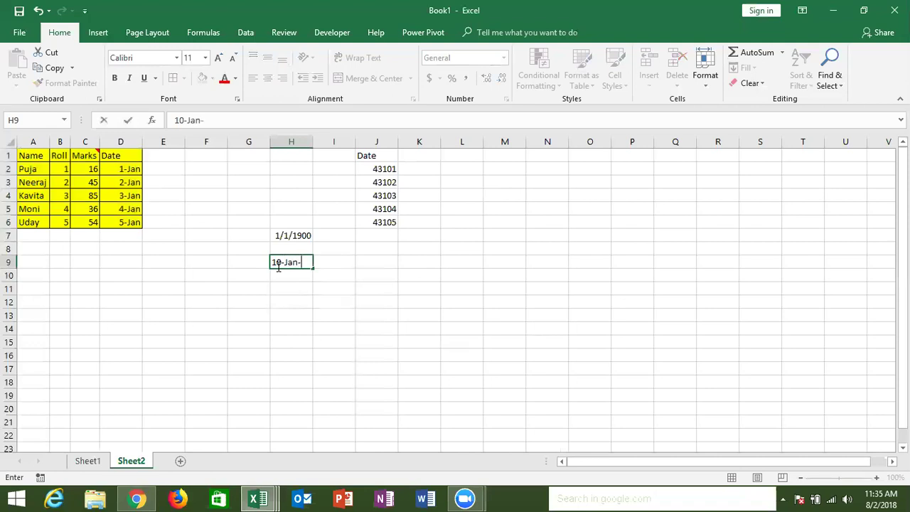
{"action": "type", "text": "1857"}
{"action": "key", "text": "Return"}
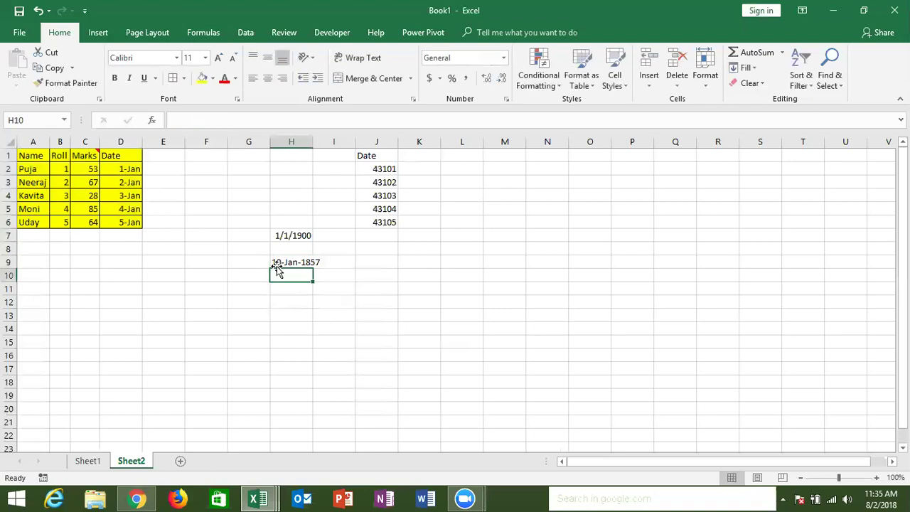
{"action": "double_click", "coordinate": [277, 263]}
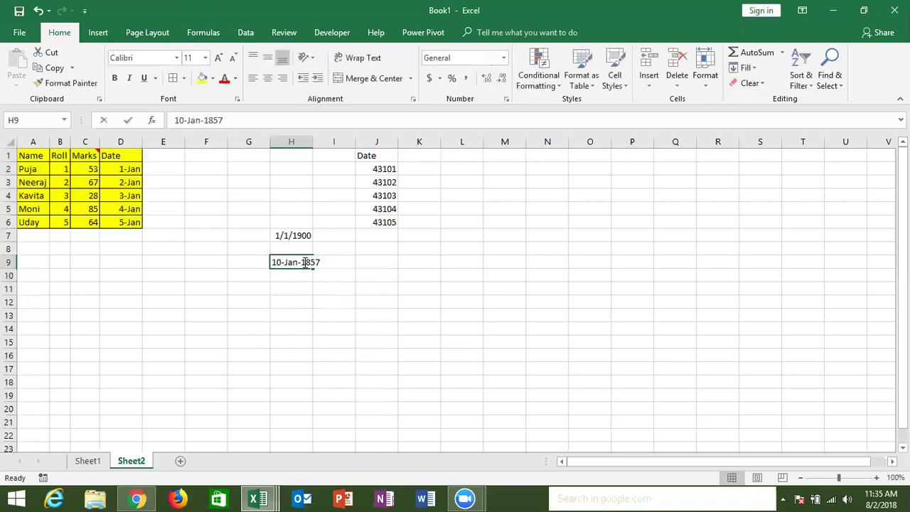
{"action": "double_click", "coordinate": [313, 145]}
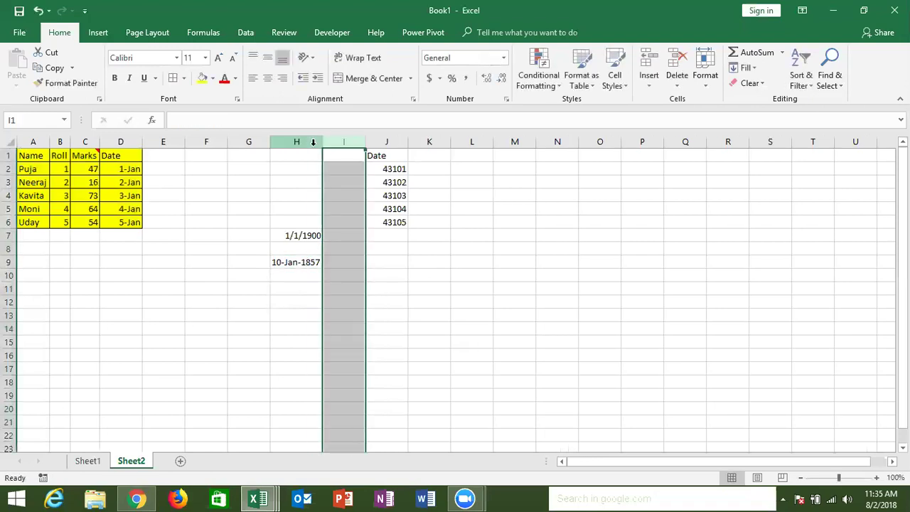
{"action": "left_click", "coordinate": [504, 59]}
{"action": "left_click", "coordinate": [484, 198]}
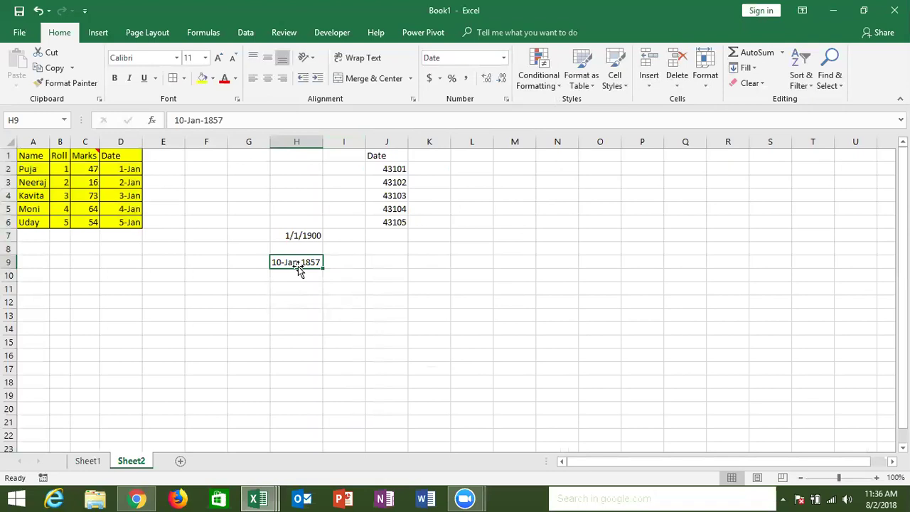
{"action": "key", "text": "Delete"}
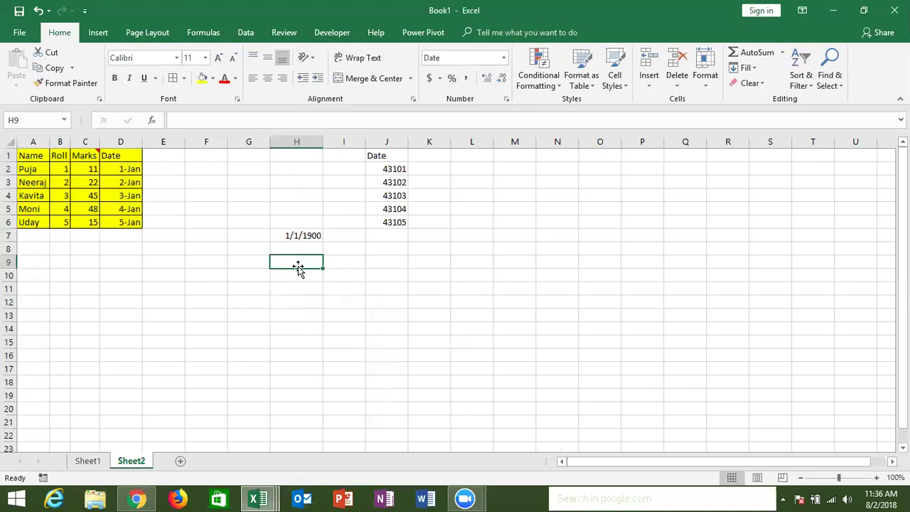
- Replace H7's value with the serial number 33, cancelling a stray entry in H8
{"action": "key", "text": "Up"}
{"action": "key", "text": "Up"}
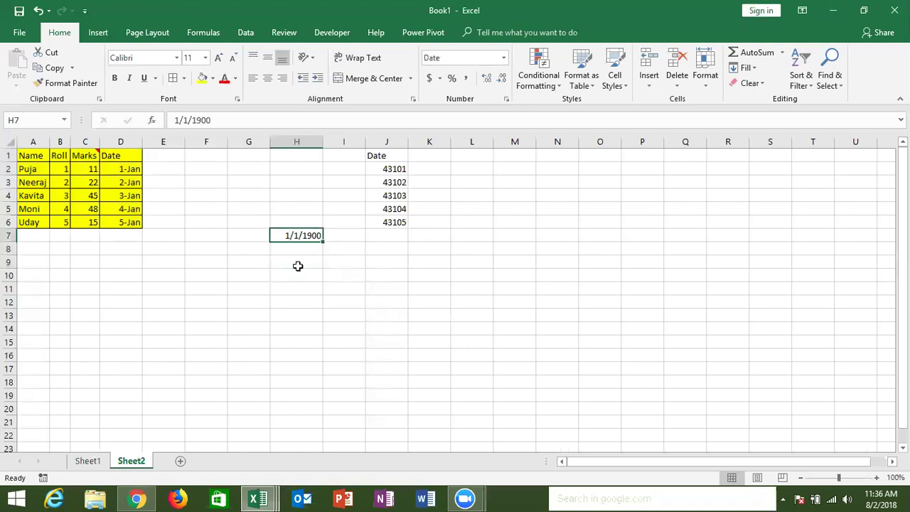
{"action": "type", "text": "2"}
{"action": "key", "text": "BackSpace"}
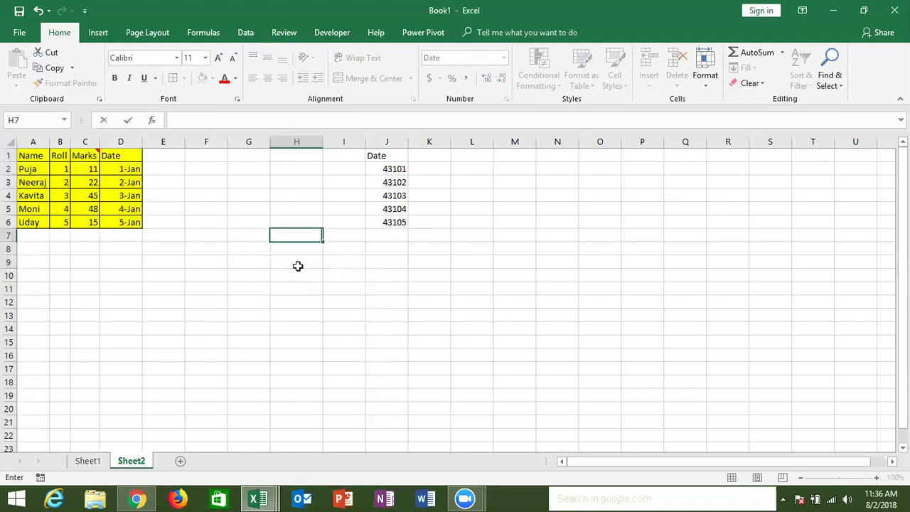
{"action": "type", "text": "2/2/1900"}
{"action": "key", "text": "Return"}
{"action": "type", "text": "1"}
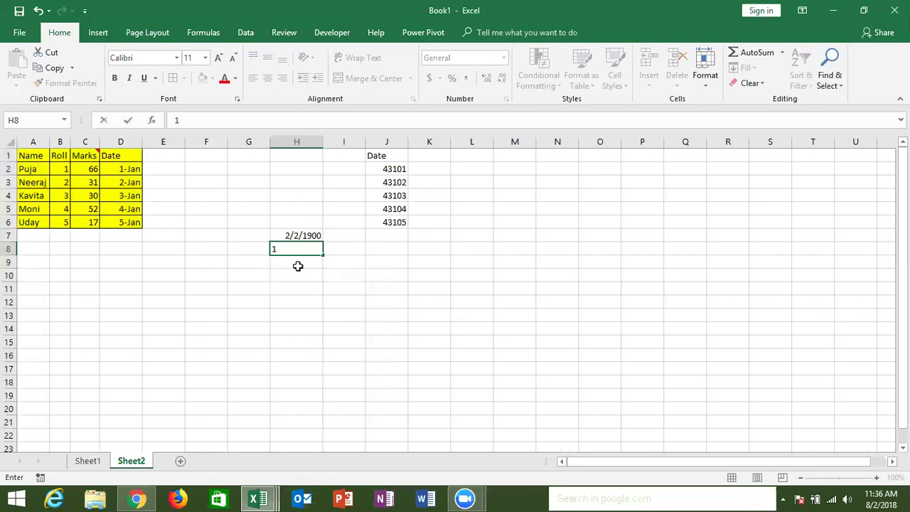
{"action": "key", "text": "Escape"}
- Check that H7 keeps its Date format, now showing 2/2/1900
{"action": "left_click", "coordinate": [301, 236]}
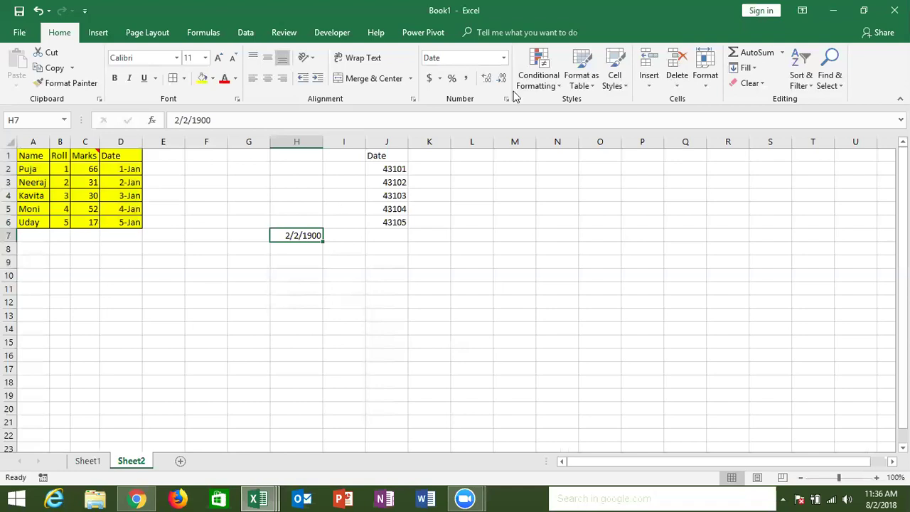
{"action": "left_click", "coordinate": [503, 60]}
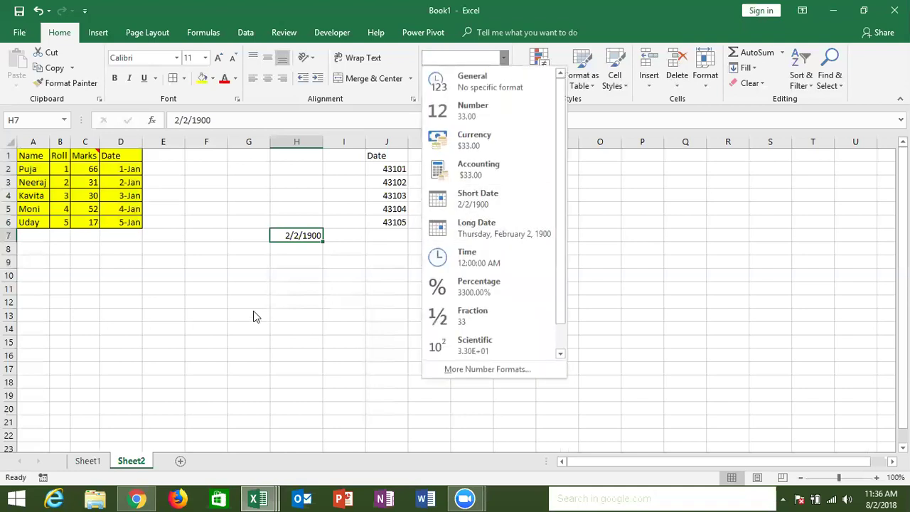
{"action": "left_click", "coordinate": [285, 276]}
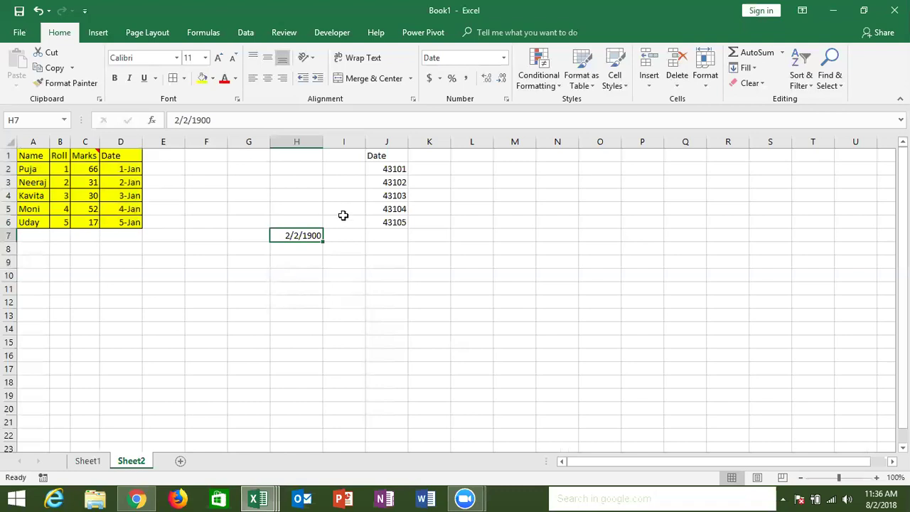
{"action": "key", "text": "Down"}
{"action": "key", "text": "Down"}
{"action": "key", "text": "Down"}
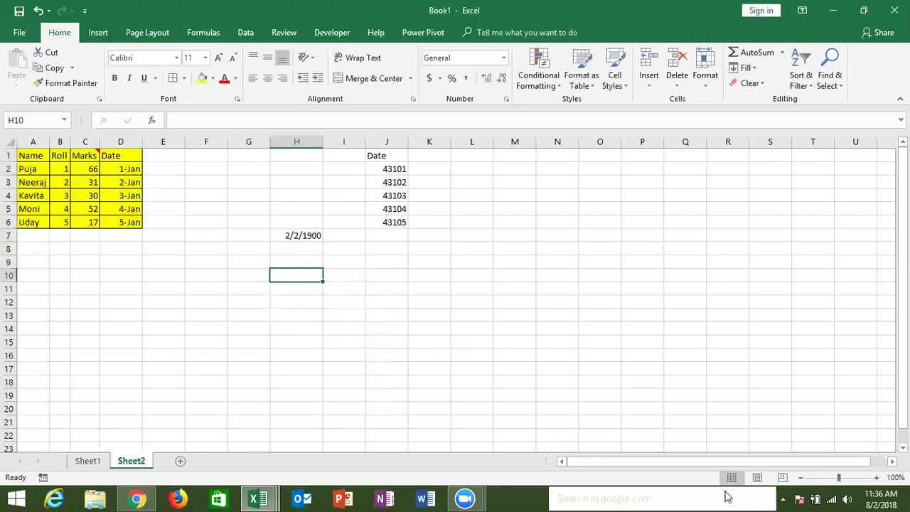
{"action": "left_click", "coordinate": [880, 504]}
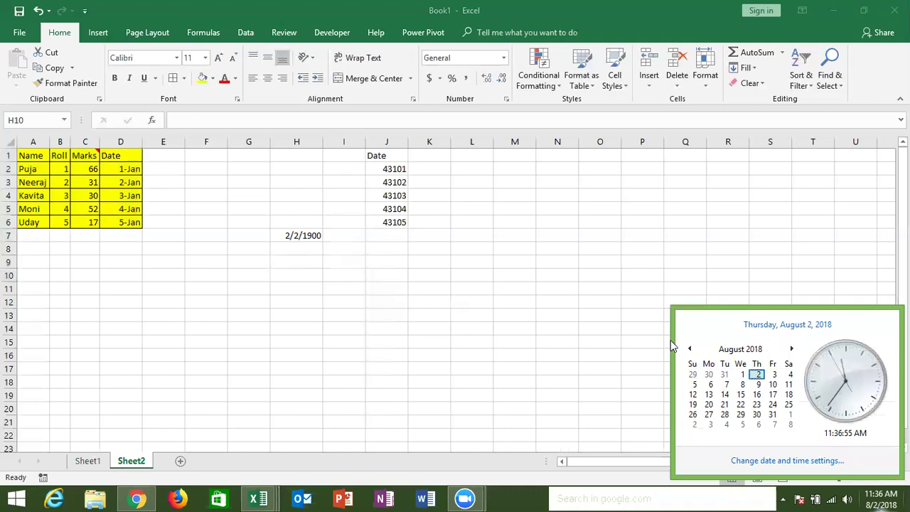
{"action": "left_click", "coordinate": [688, 349]}
{"action": "left_click", "coordinate": [688, 349]}
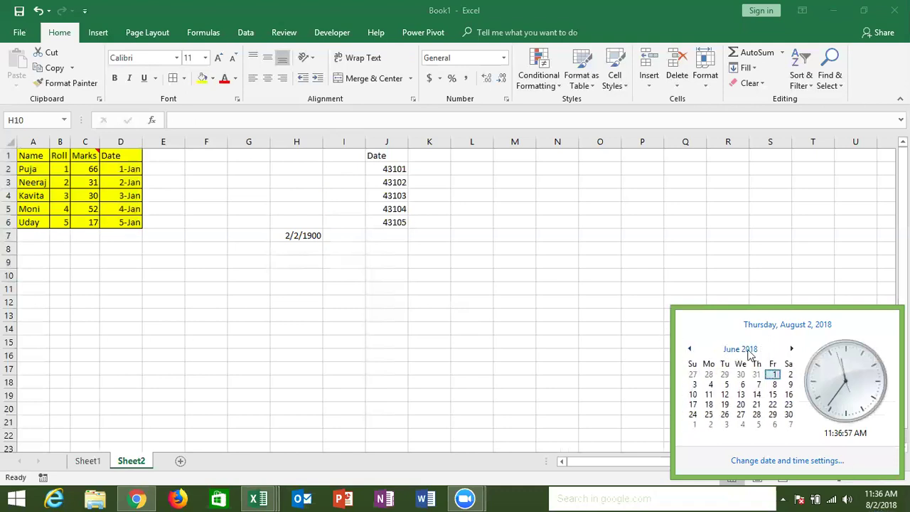
{"action": "left_click", "coordinate": [742, 349]}
{"action": "left_click", "coordinate": [745, 350]}
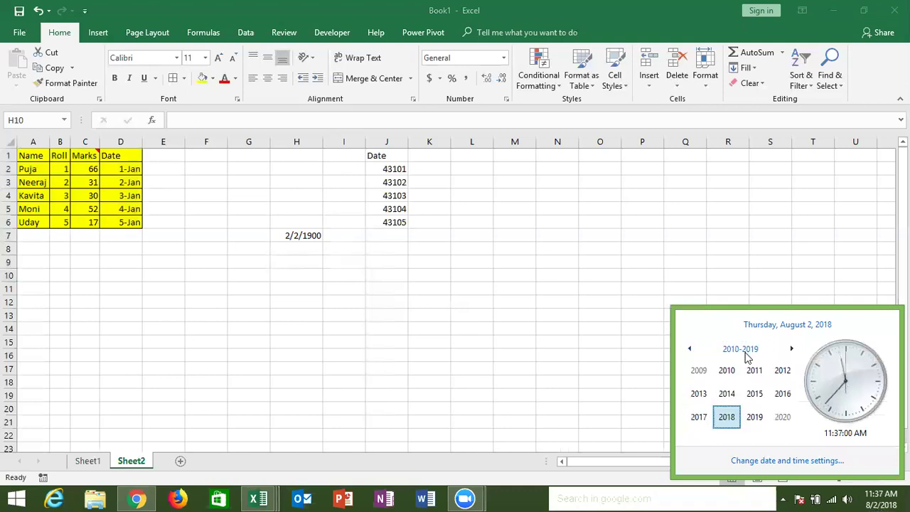
{"action": "left_click", "coordinate": [689, 349]}
{"action": "left_click", "coordinate": [688, 349]}
{"action": "left_click", "coordinate": [689, 349]}
{"action": "left_click", "coordinate": [689, 349]}
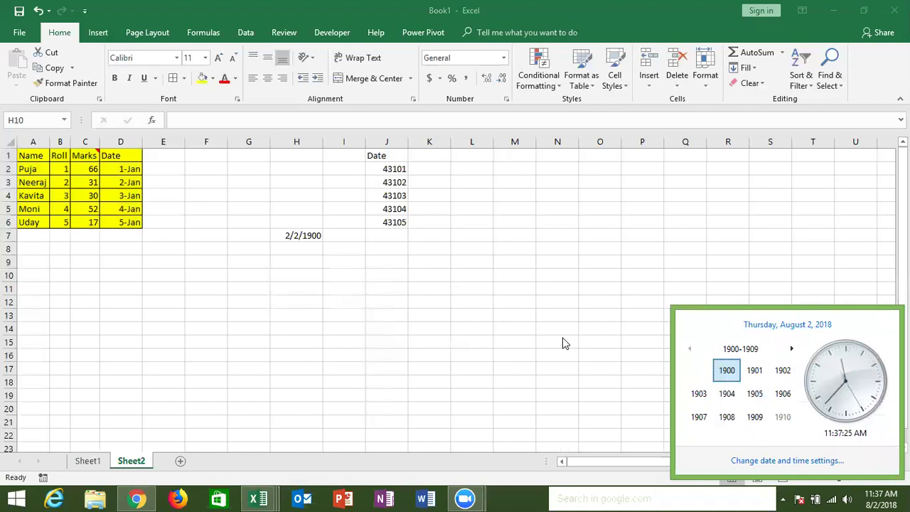
{"action": "left_click", "coordinate": [525, 336]}
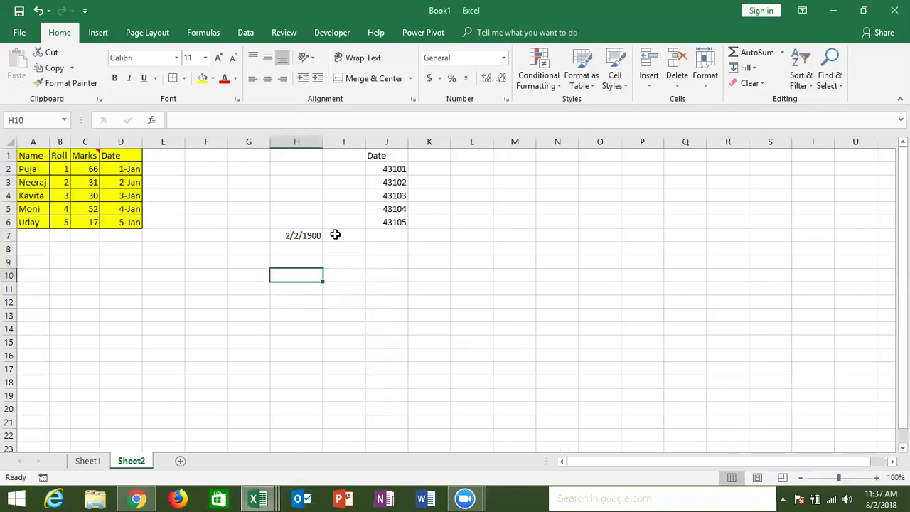
- Enter 367 in H7 to show 1/1/1901, then 43101 to show 1/1/2018, matching J2's serial
{"action": "left_click", "coordinate": [307, 238]}
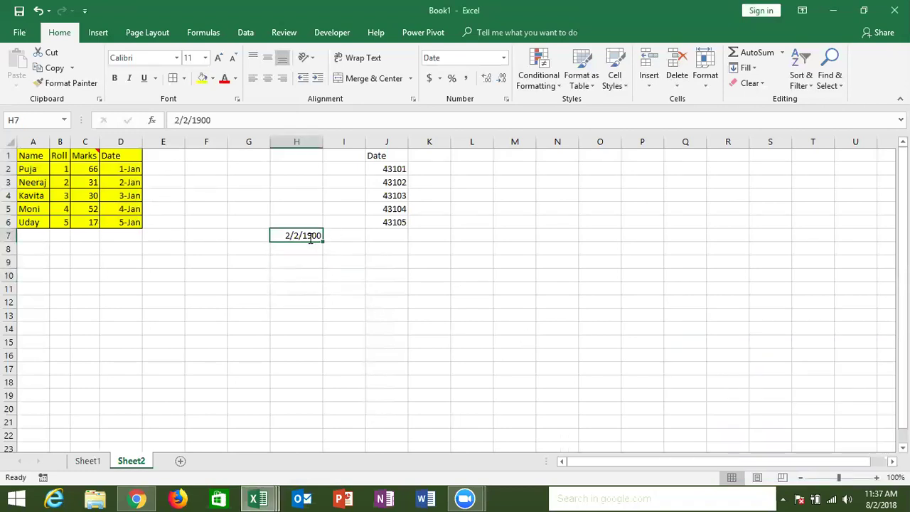
{"action": "type", "text": "367"}
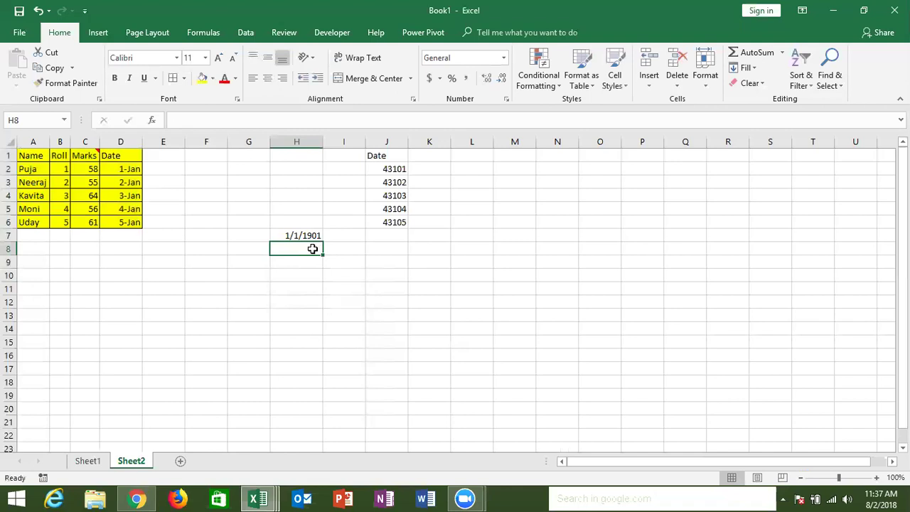
{"action": "left_click", "coordinate": [307, 234]}
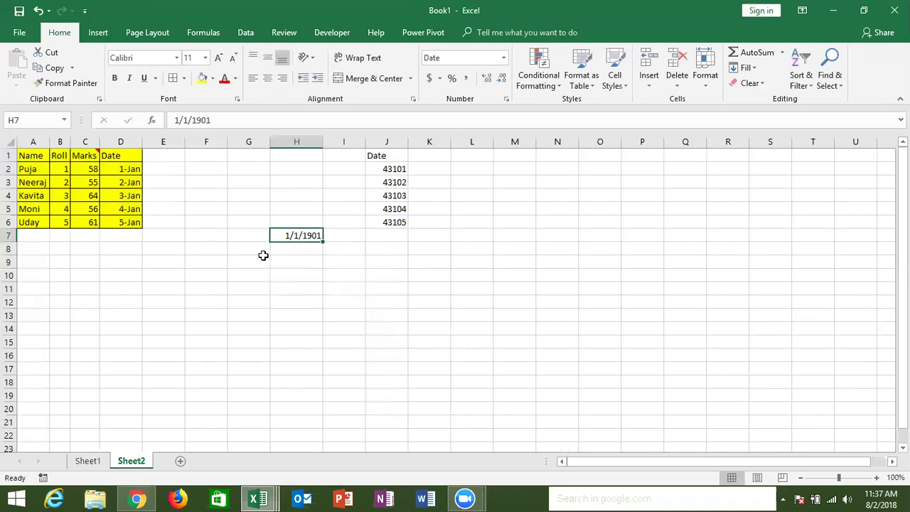
{"action": "type", "text": "43101"}
{"action": "key", "text": "Return"}
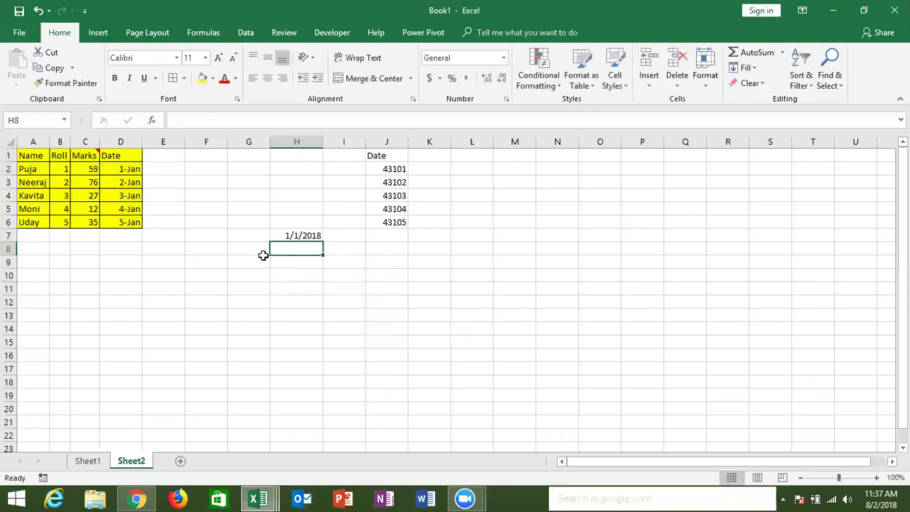
{"action": "key", "text": "Up"}
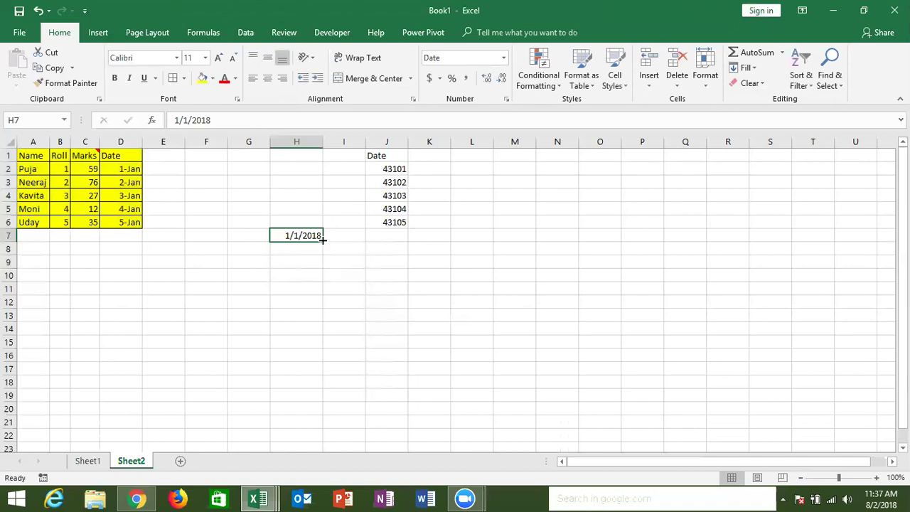
{"action": "left_click", "coordinate": [396, 171]}
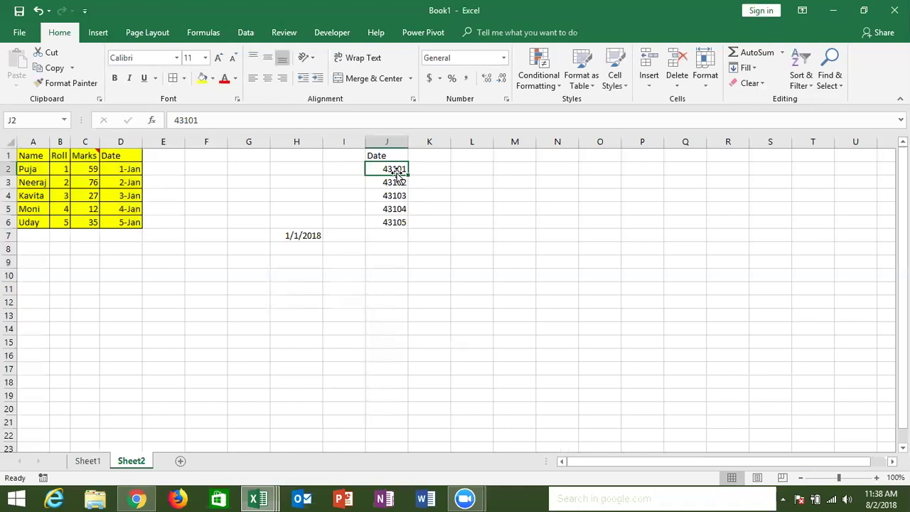
{"action": "left_click", "coordinate": [250, 262]}
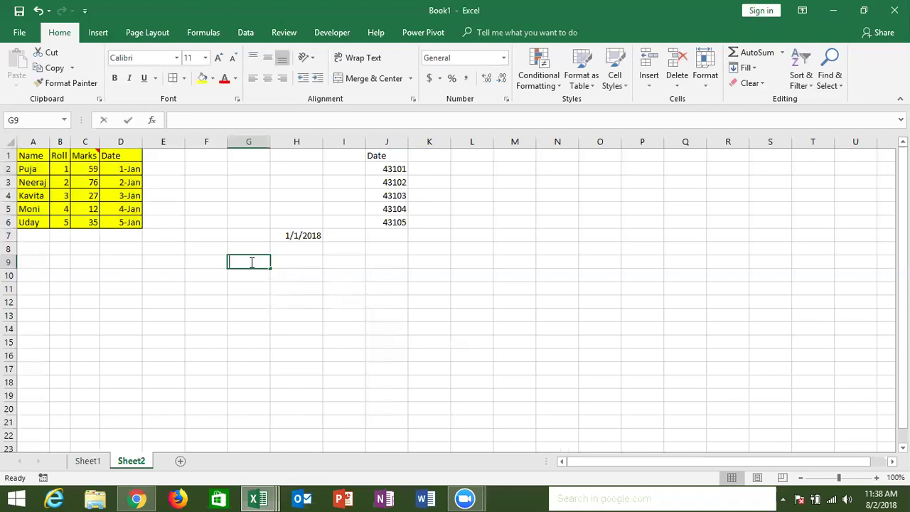
- Enter the text 12sd in G9 and =G9+20 in H9, producing a #VALUE! error
{"action": "type", "text": "12sd"}
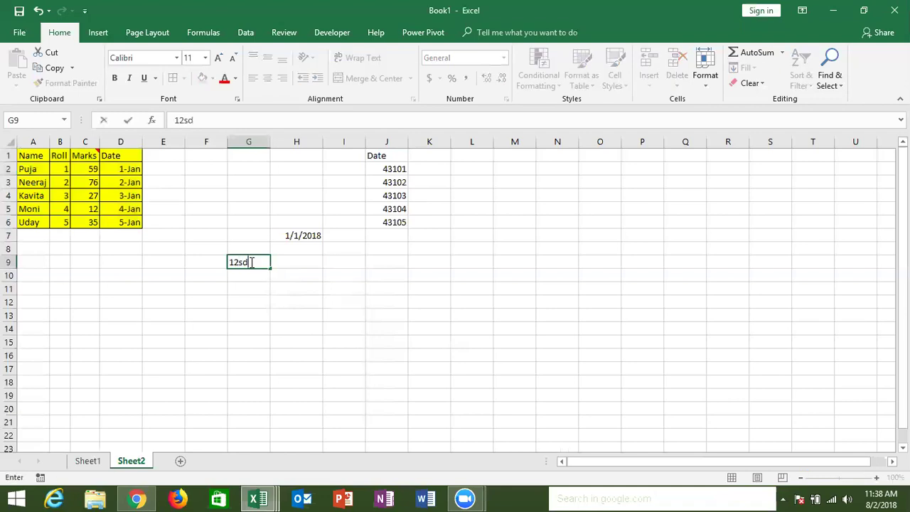
{"action": "key", "text": "Return"}
{"action": "left_click", "coordinate": [284, 256]}
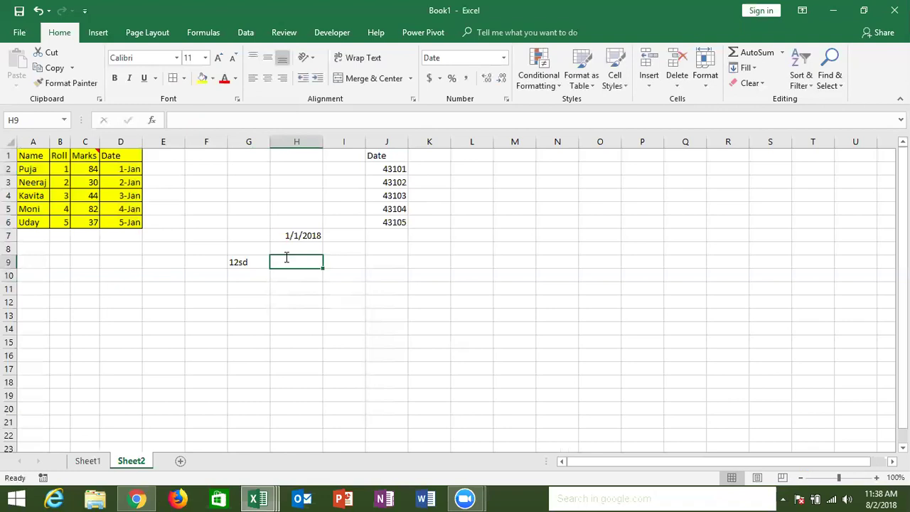
{"action": "type", "text": "="}
{"action": "left_click", "coordinate": [246, 260]}
{"action": "type", "text": "+20"}
{"action": "key", "text": "Return"}
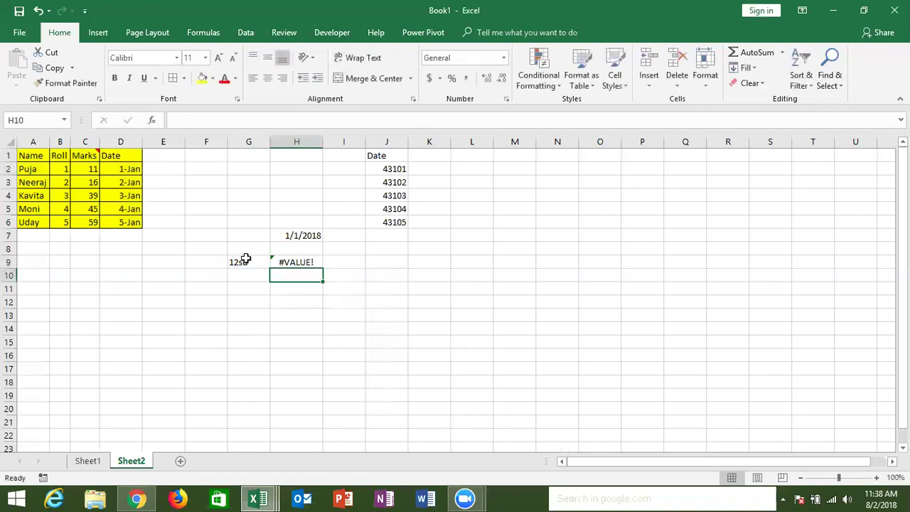
{"action": "left_click", "coordinate": [283, 260]}
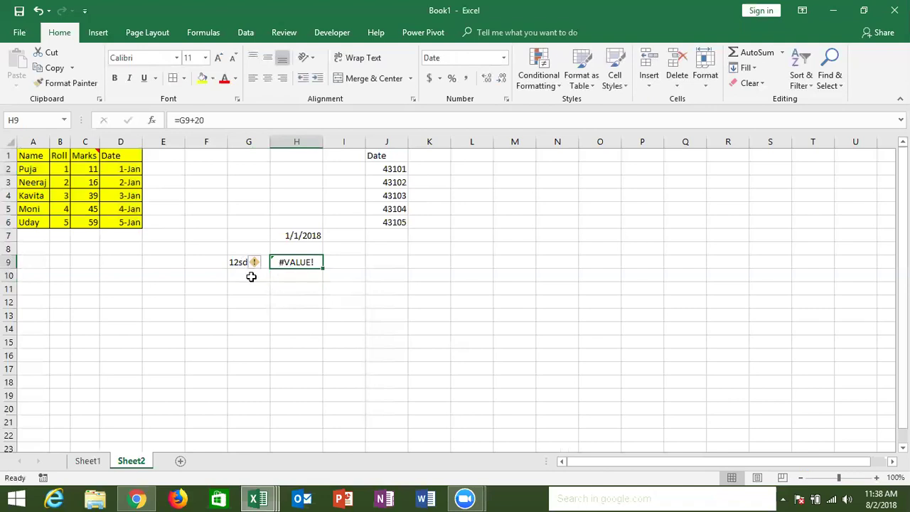
- Put today's date in G10 in day-month-year format and =G10+20 in H10
{"action": "left_click", "coordinate": [251, 276]}
{"action": "key", "text": "ctrl+semicolon"}
{"action": "key", "text": "ctrl+Return"}
{"action": "key", "text": "ctrl+shift+numbersign"}
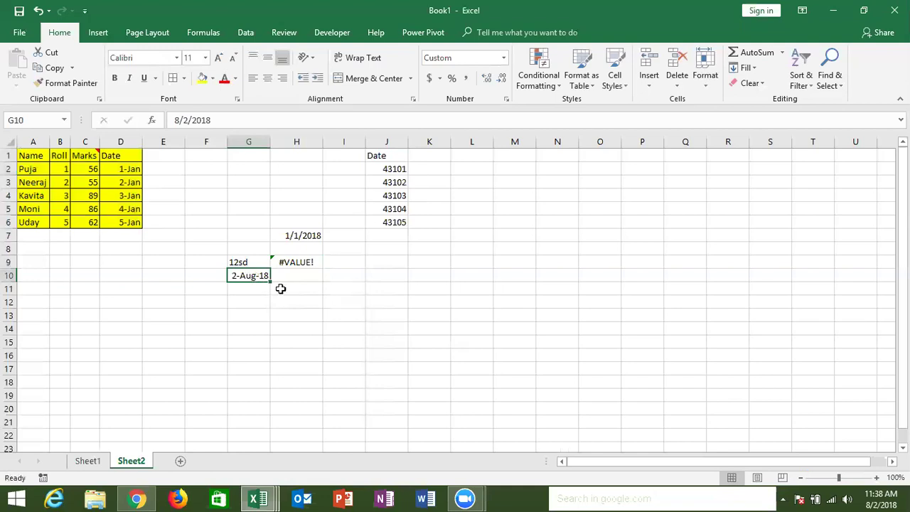
{"action": "left_click", "coordinate": [287, 283]}
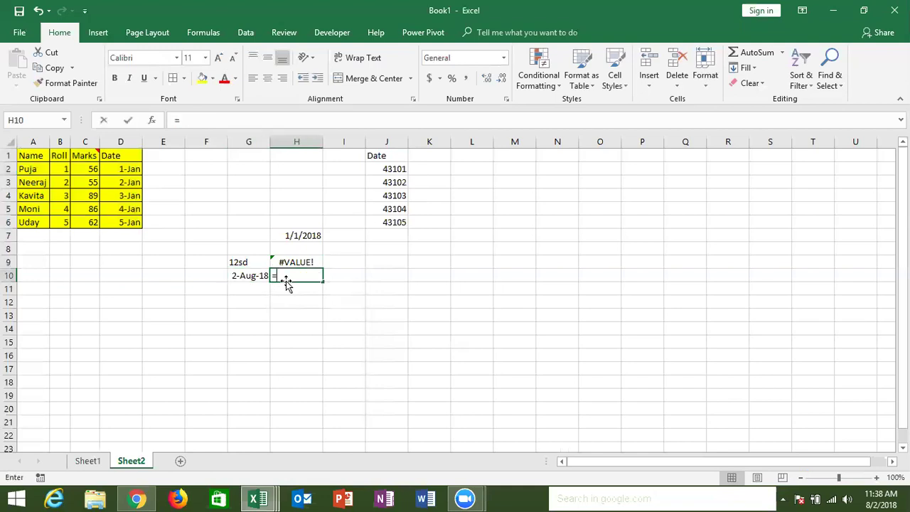
{"action": "type", "text": "=G10+20"}
{"action": "key", "text": "Return"}
- Switch G10 and H10 to General format, showing serials 43314 and 43334
{"action": "left_click", "coordinate": [286, 278]}
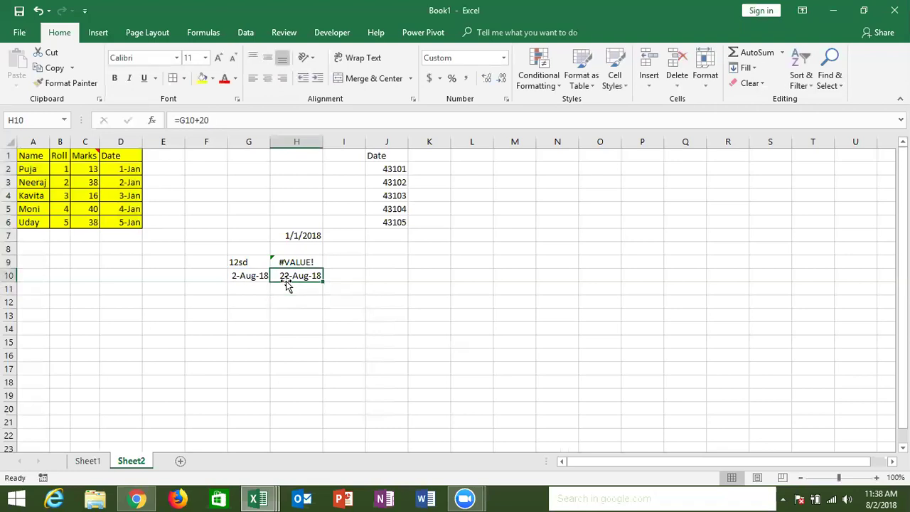
{"action": "left_click", "coordinate": [245, 276]}
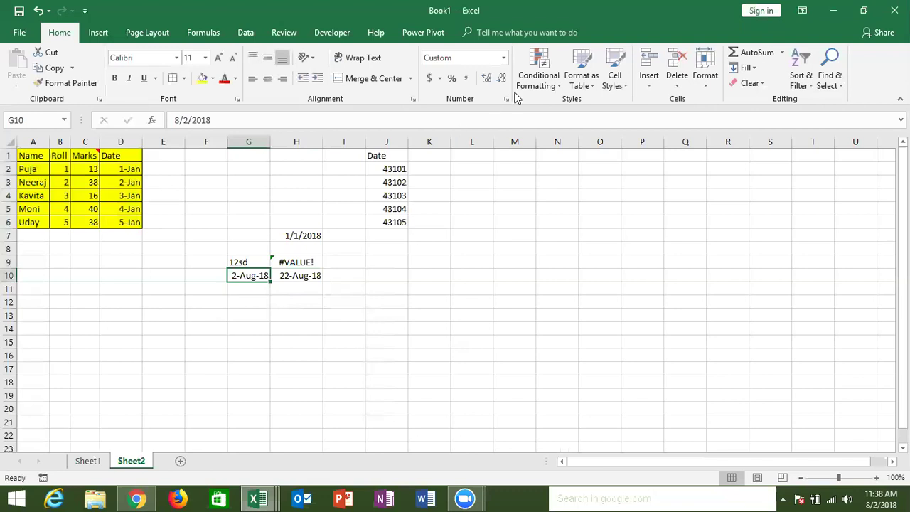
{"action": "left_click", "coordinate": [504, 58]}
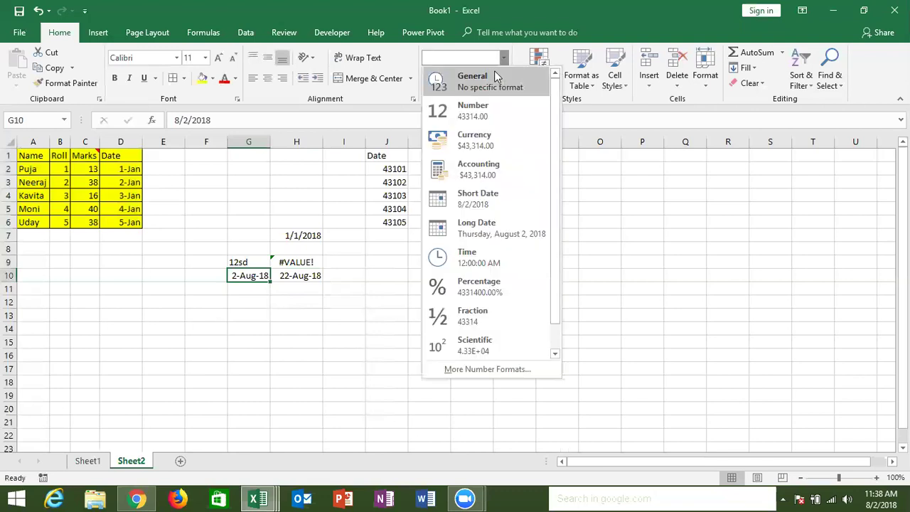
{"action": "left_click", "coordinate": [495, 73]}
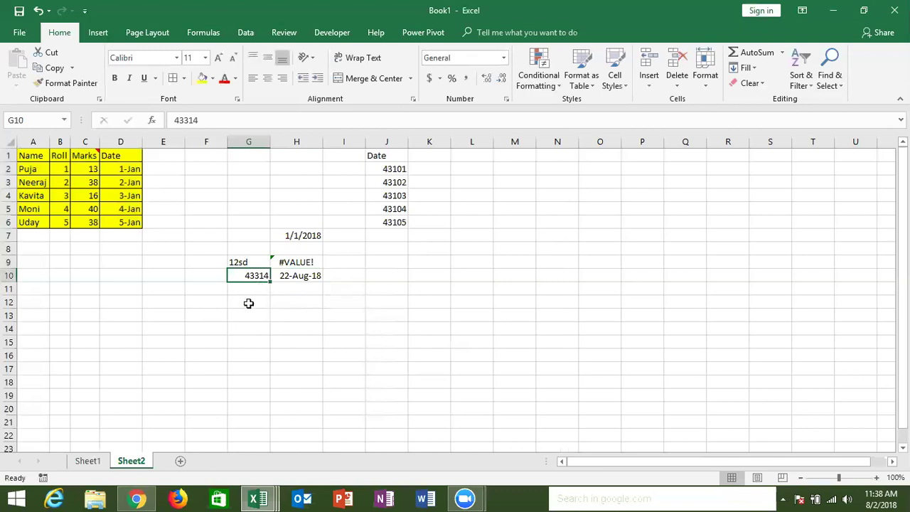
{"action": "left_click", "coordinate": [296, 278]}
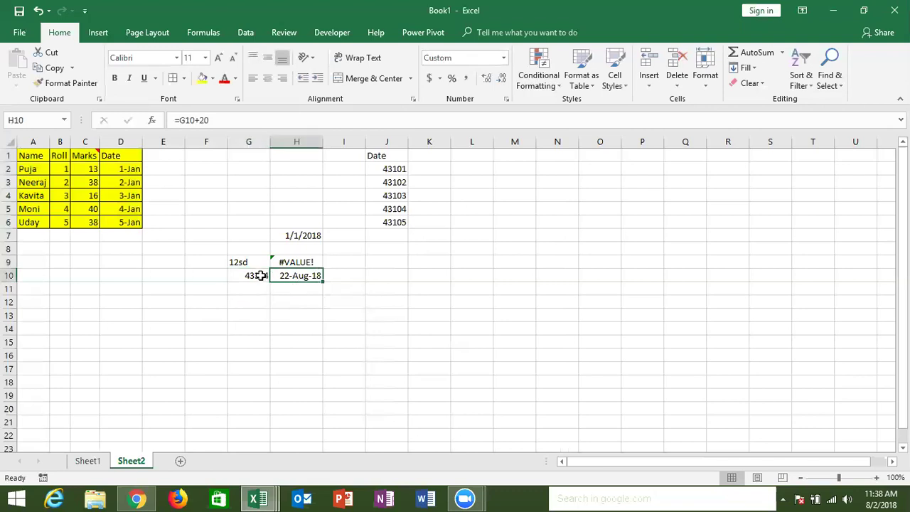
{"action": "left_click", "coordinate": [504, 59]}
{"action": "left_click", "coordinate": [495, 79]}
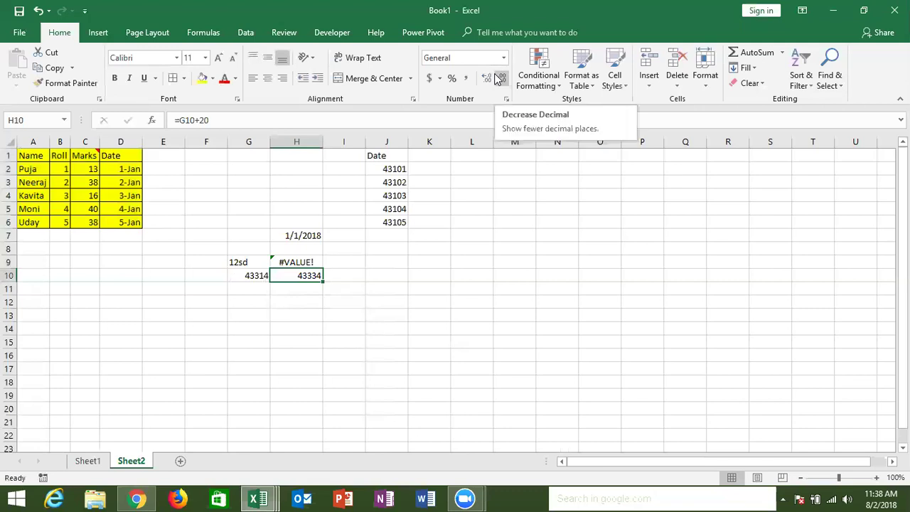
- Copy D1:D6 and paste it into K1 as values and number formats, showing 1-Jan to 5-Jan
{"action": "left_click_drag", "start_coordinate": [128, 156], "coordinate": [130, 222]}
{"action": "key", "text": "ctrl+c"}
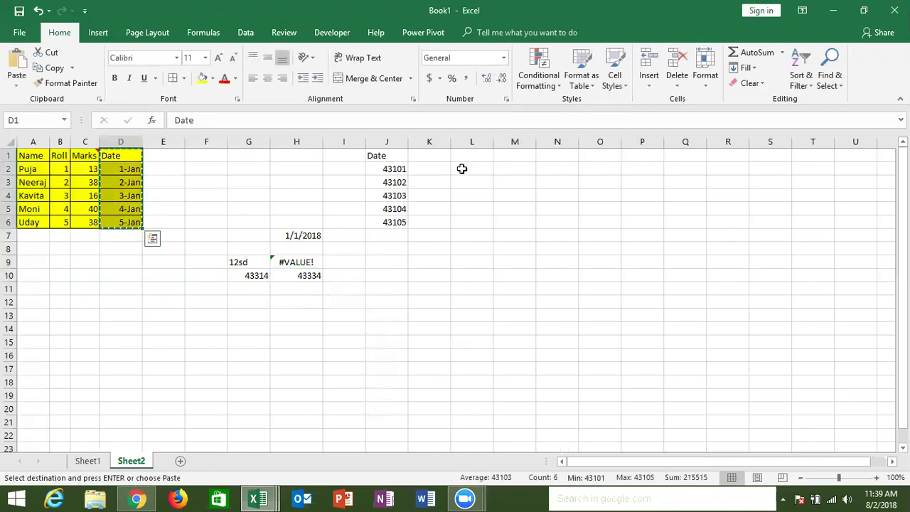
{"action": "left_click", "coordinate": [425, 157]}
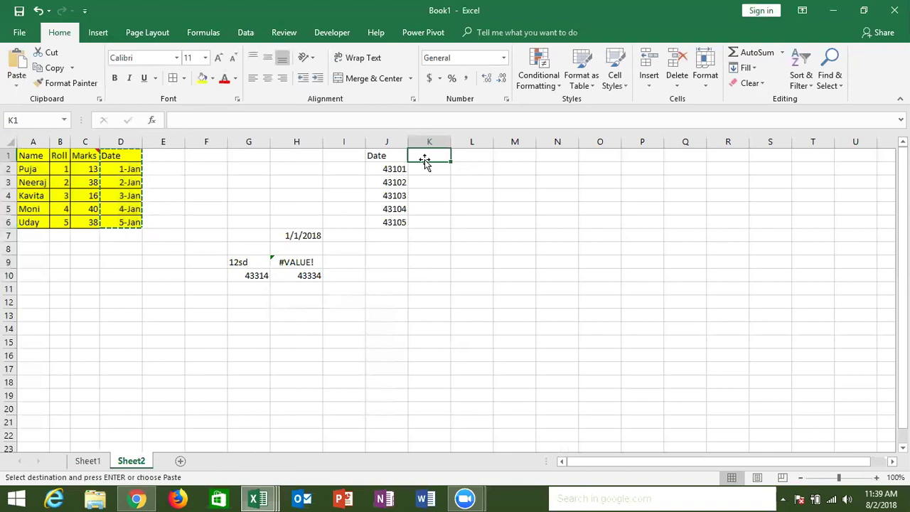
{"action": "right_click", "coordinate": [425, 157]}
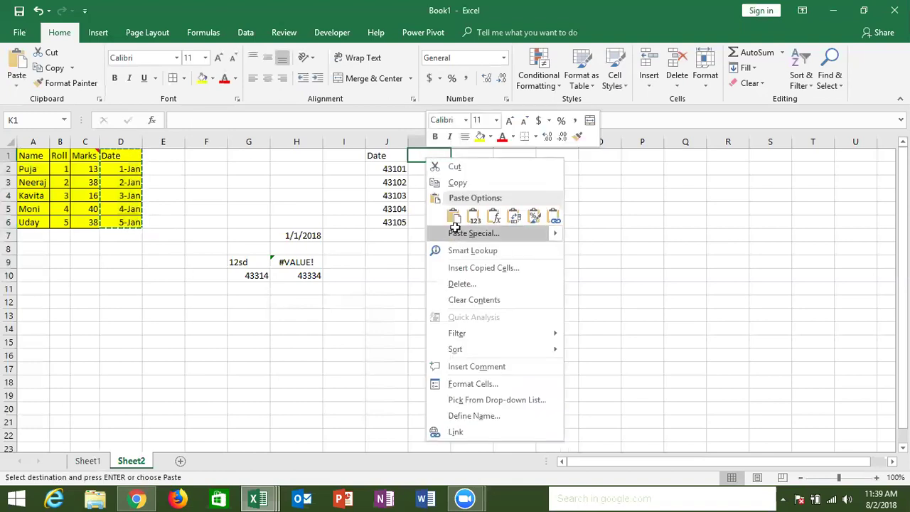
{"action": "left_click", "coordinate": [455, 231]}
{"action": "left_click", "coordinate": [340, 178]}
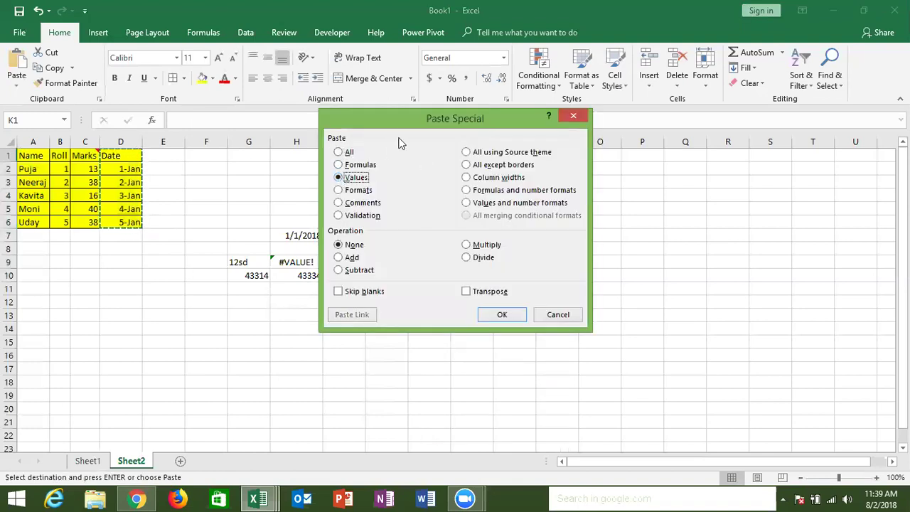
{"action": "left_click_drag", "start_coordinate": [413, 119], "coordinate": [590, 125]}
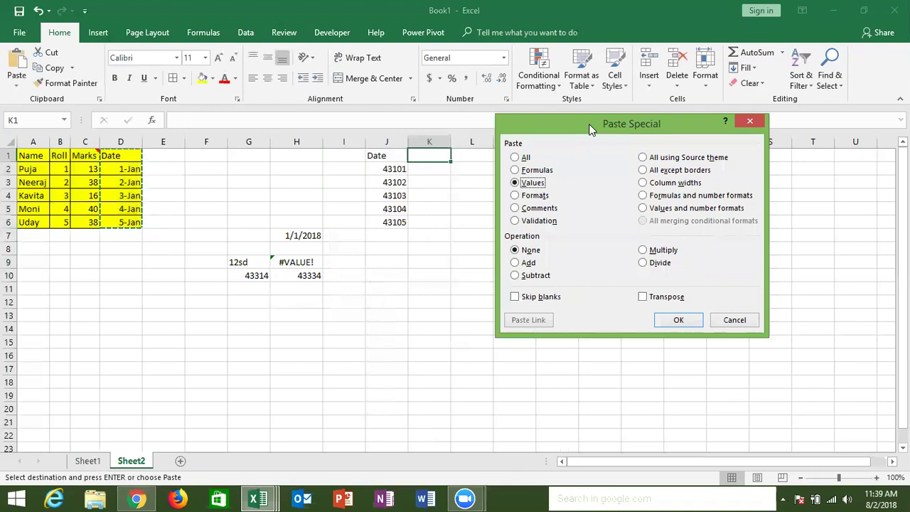
{"action": "left_click", "coordinate": [642, 208]}
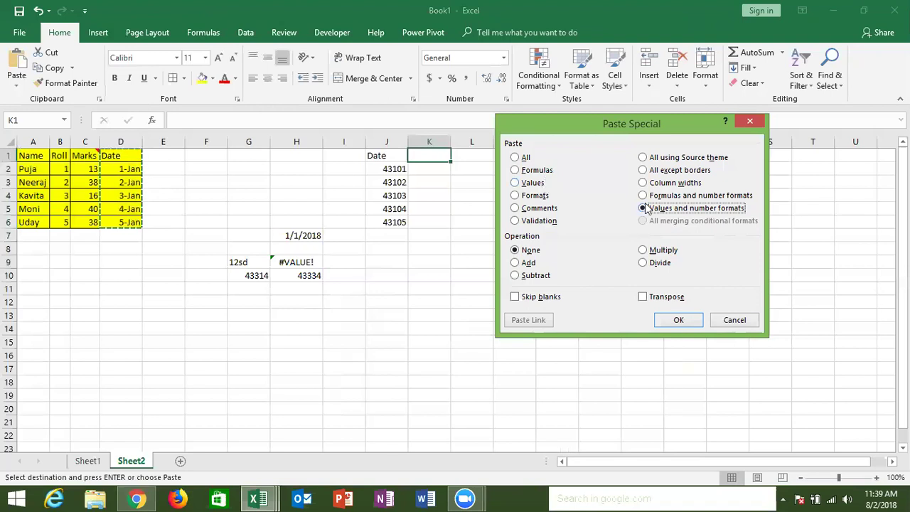
{"action": "left_click", "coordinate": [672, 320]}
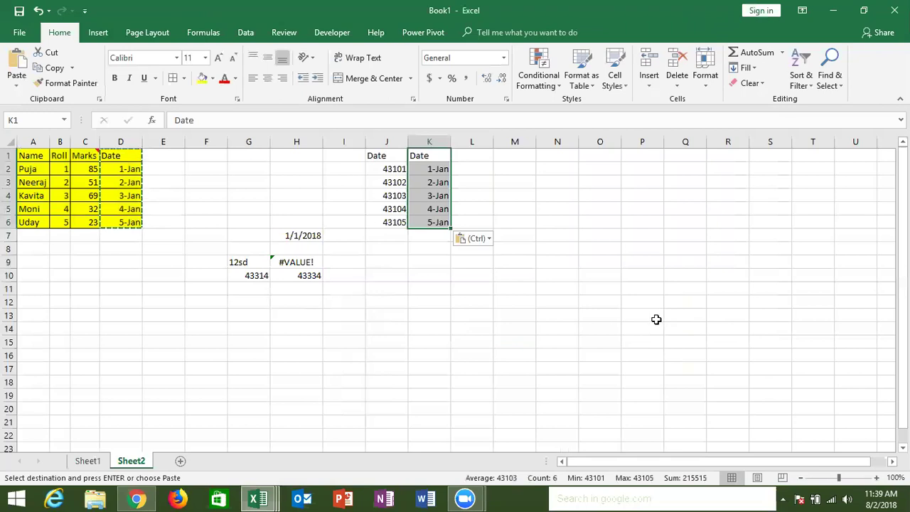
- Add Sheet3 with 20 in B7 and 30 in C7, and copy C7
{"action": "left_click", "coordinate": [183, 461]}
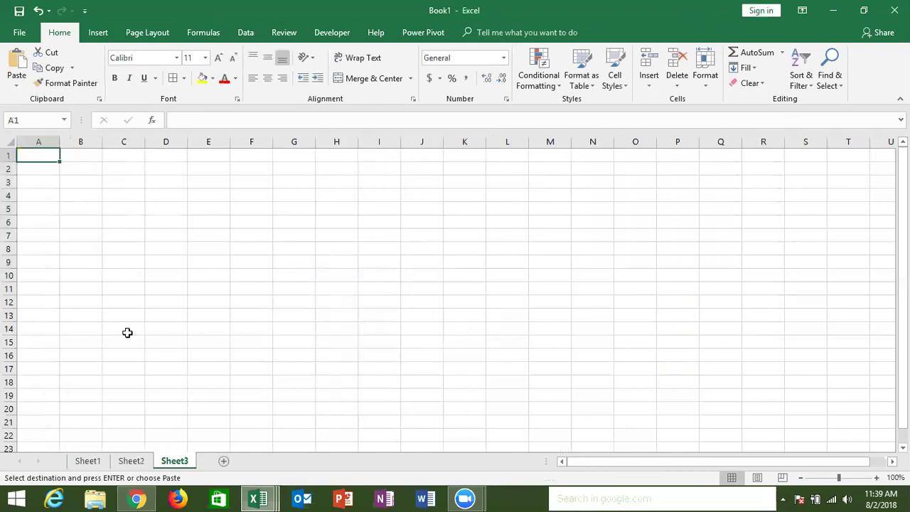
{"action": "left_click", "coordinate": [82, 241]}
{"action": "key", "text": "Escape"}
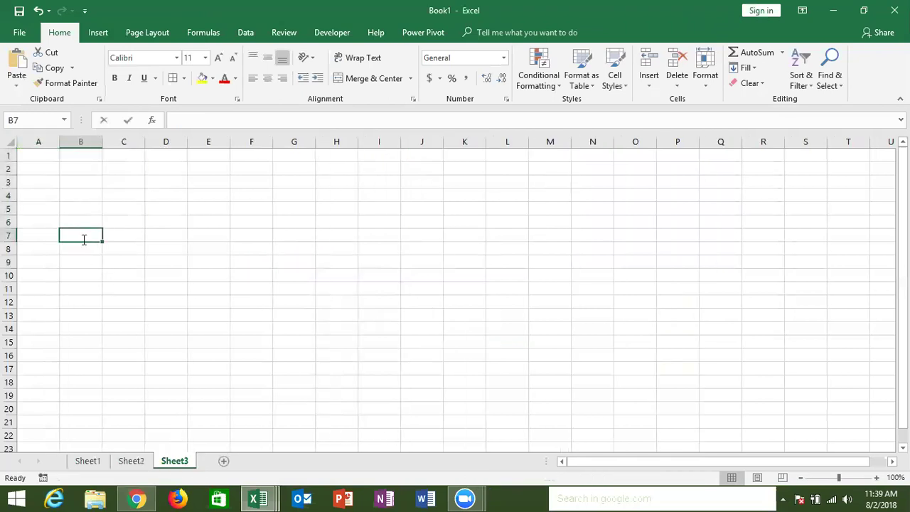
{"action": "type", "text": "20"}
{"action": "key", "text": "Tab"}
{"action": "type", "text": "30"}
{"action": "key", "text": "Tab"}
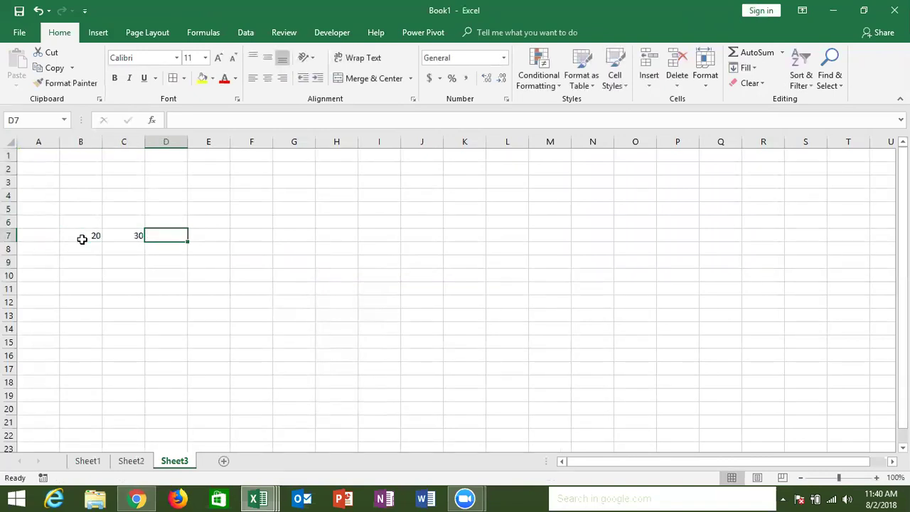
{"action": "key", "text": "Left"}
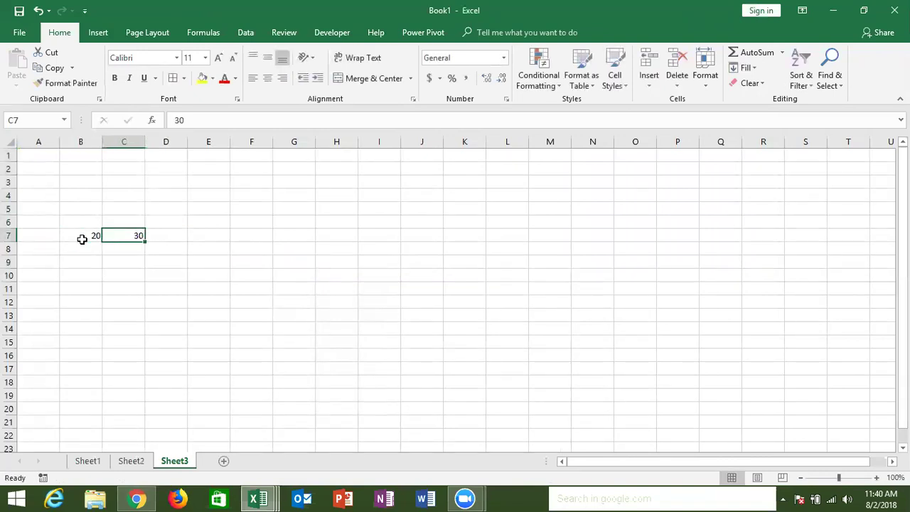
{"action": "key", "text": "ctrl+c"}
{"action": "key", "text": "Left"}
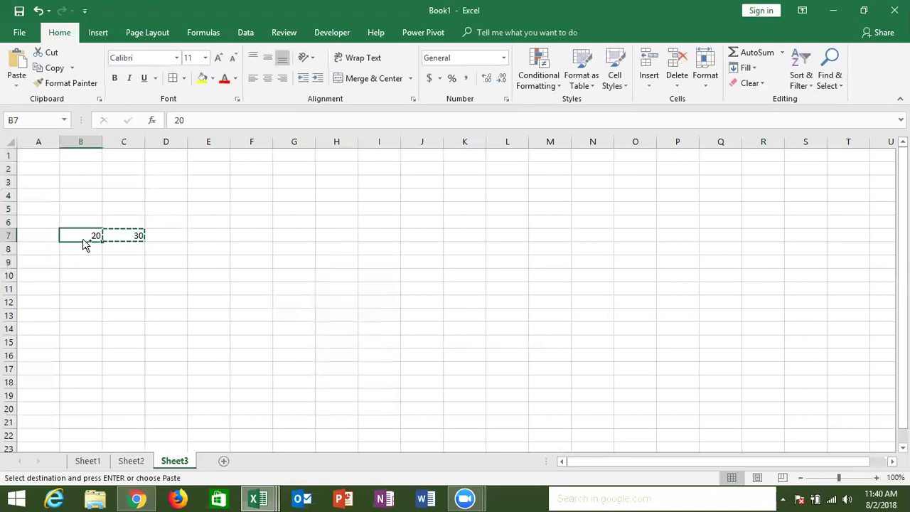
{"action": "key", "text": "ctrl+v"}
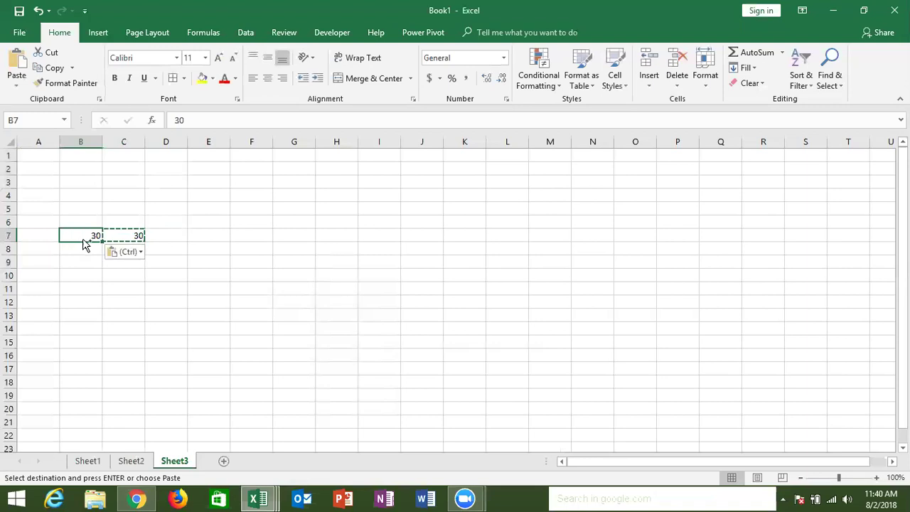
{"action": "key", "text": "ctrl+z"}
- Paste Special C7 onto B7 with the Add operation, making B7 50
{"action": "right_click", "coordinate": [83, 234]}
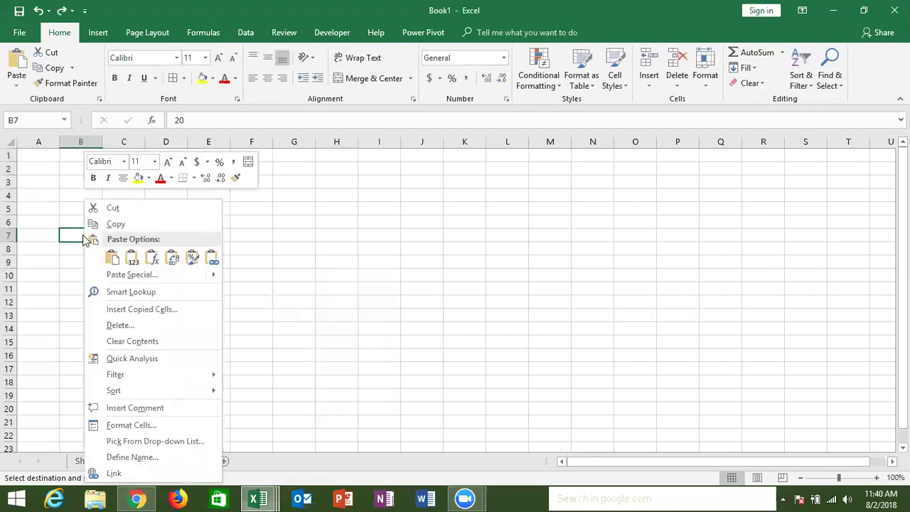
{"action": "left_click", "coordinate": [125, 275]}
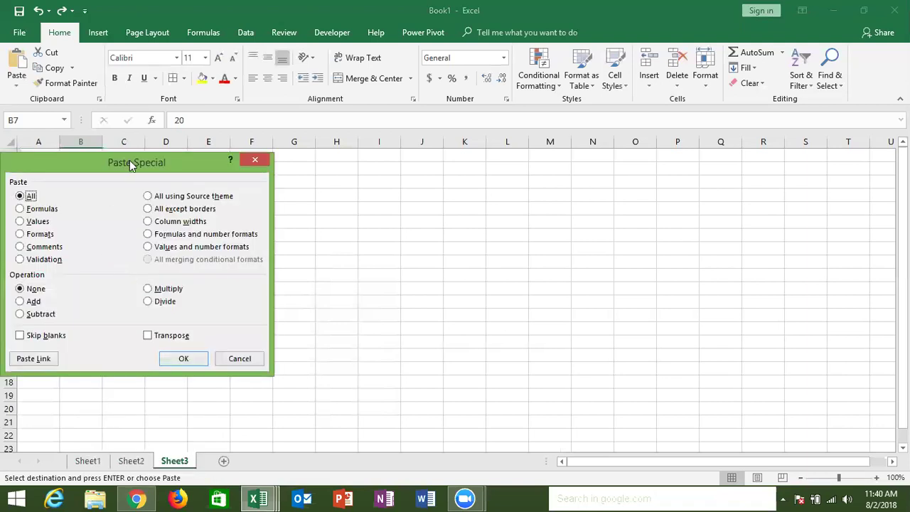
{"action": "left_click_drag", "start_coordinate": [153, 162], "coordinate": [378, 146]}
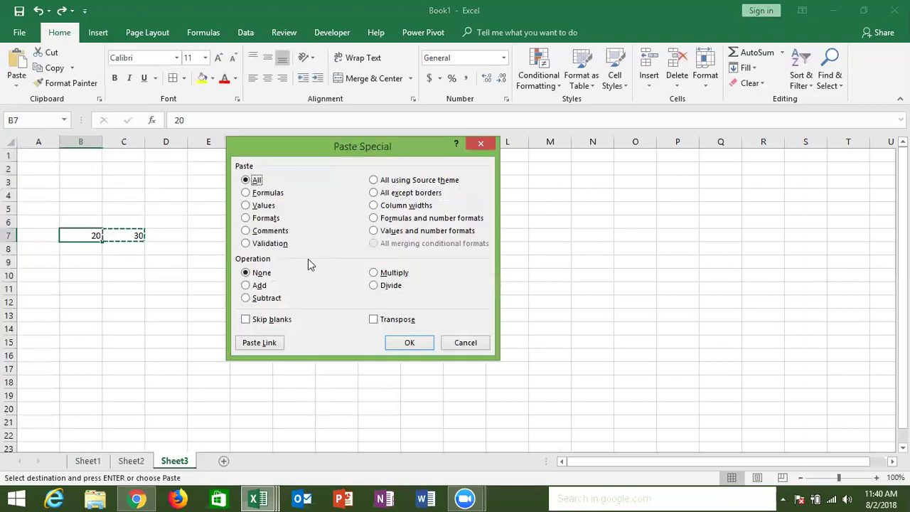
{"action": "left_click", "coordinate": [245, 285]}
{"action": "key", "text": "Return"}
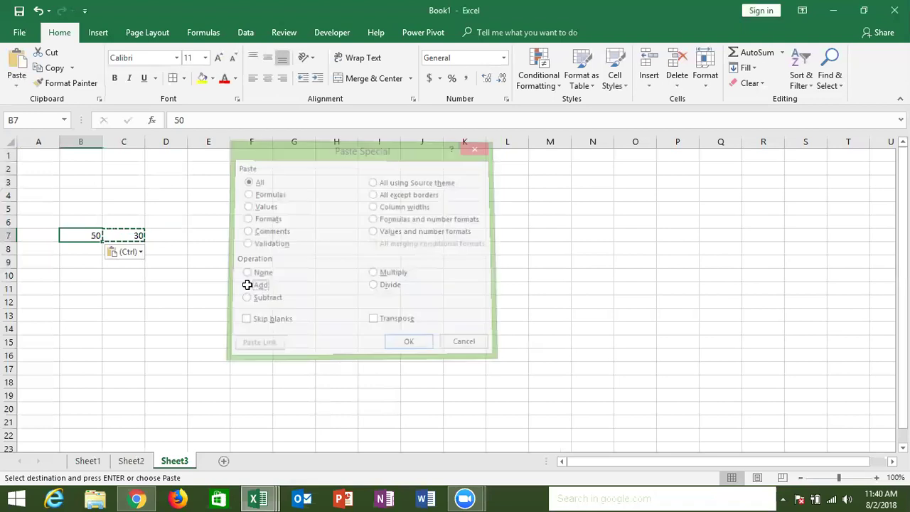
- Paste Special with Add onto B7 a second time, making B7 80
{"action": "right_click", "coordinate": [89, 237]}
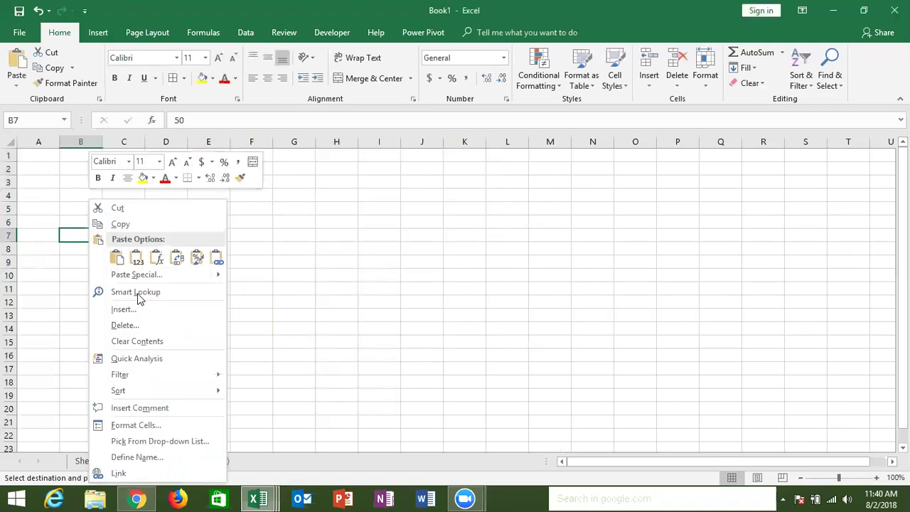
{"action": "left_click", "coordinate": [140, 277]}
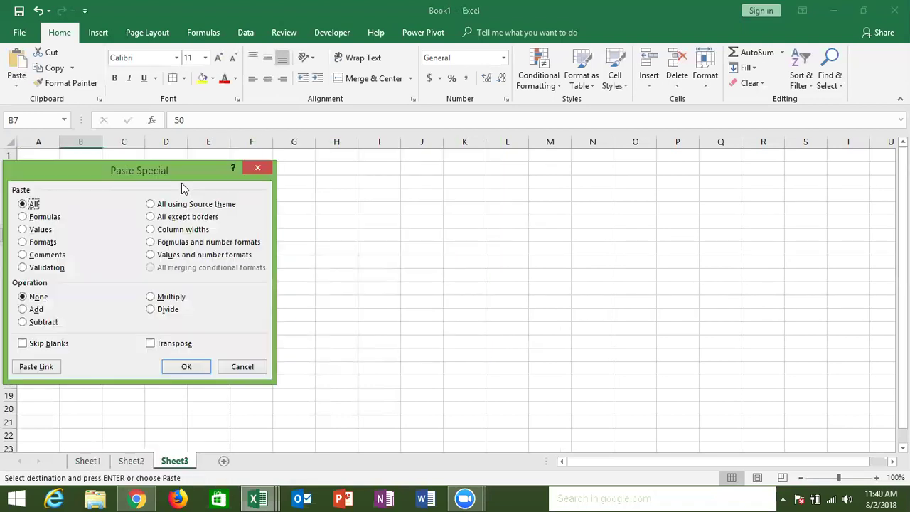
{"action": "left_click_drag", "start_coordinate": [178, 171], "coordinate": [452, 144]}
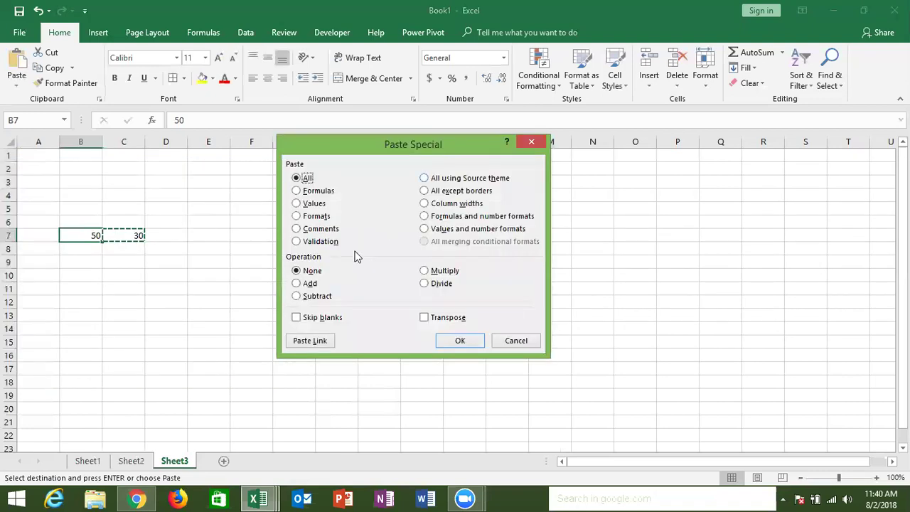
{"action": "left_click", "coordinate": [300, 285]}
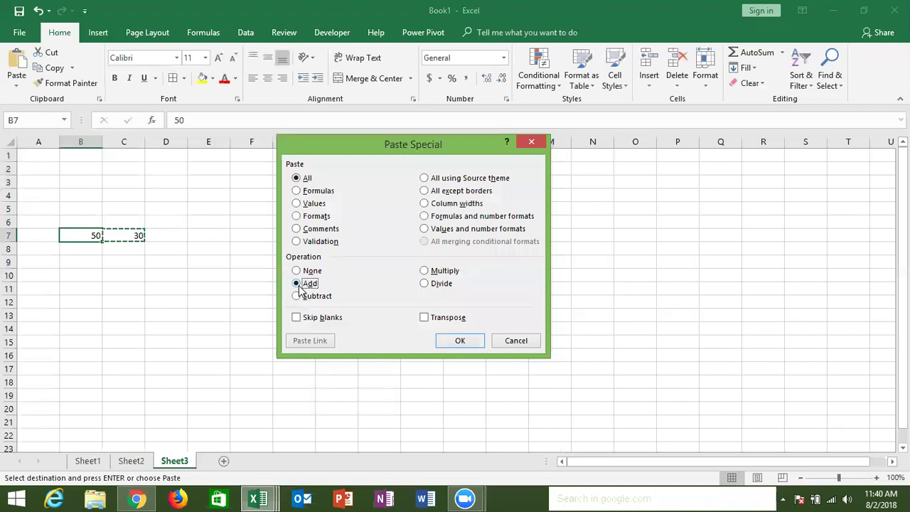
{"action": "left_click", "coordinate": [460, 341]}
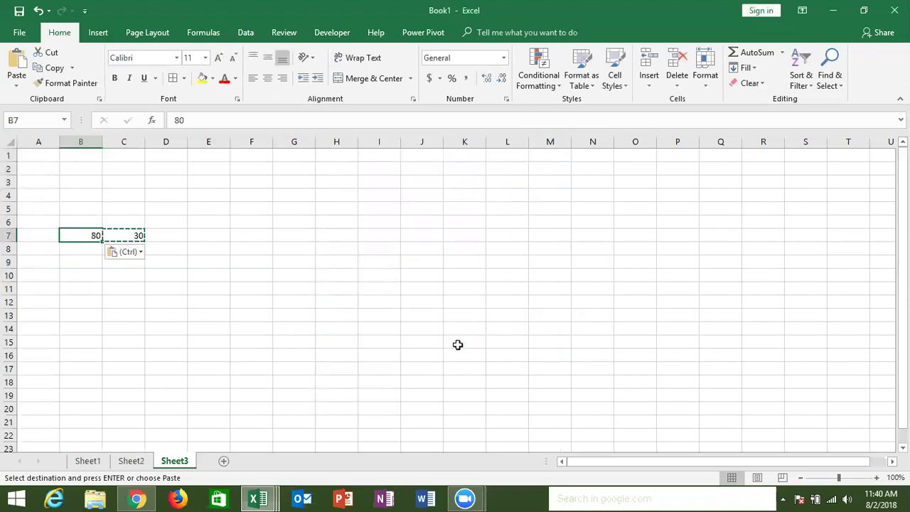
- Reopen Paste Special for B7 and move the dialog clear of B7 and C7
{"action": "right_click", "coordinate": [93, 235]}
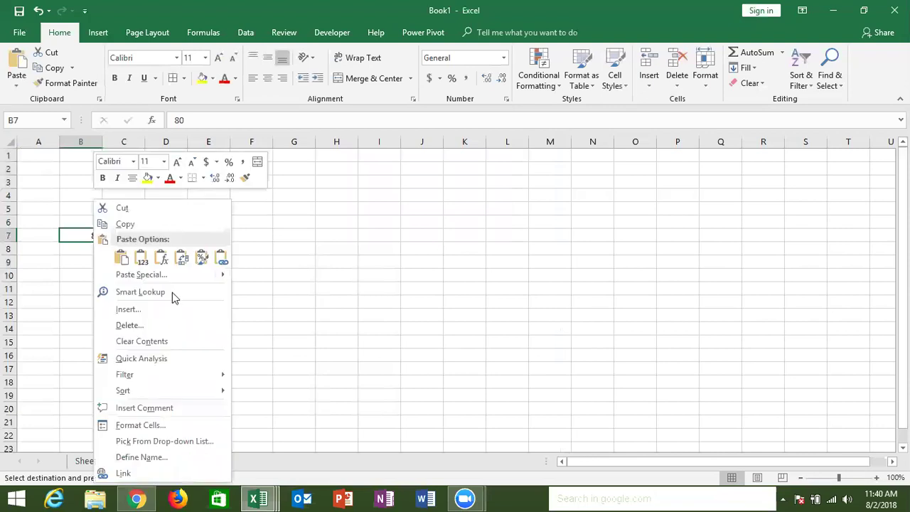
{"action": "left_click", "coordinate": [161, 279]}
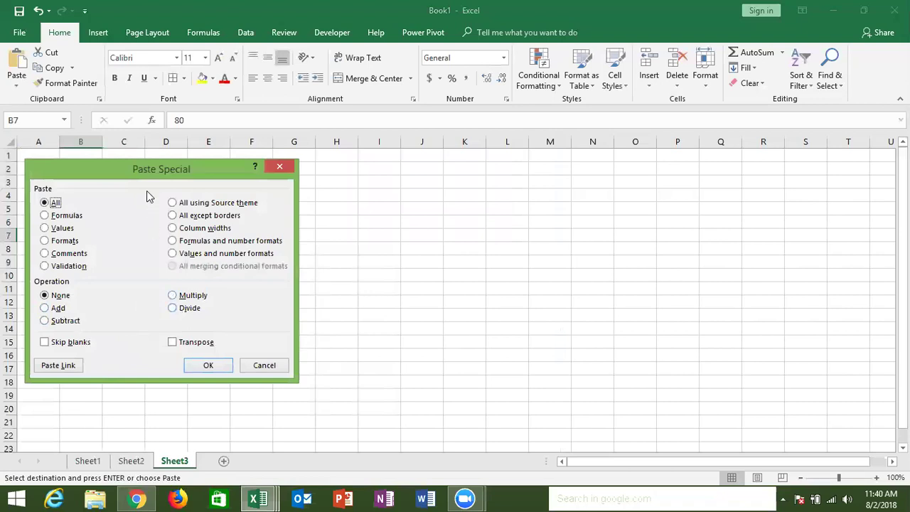
{"action": "left_click_drag", "start_coordinate": [148, 169], "coordinate": [429, 157]}
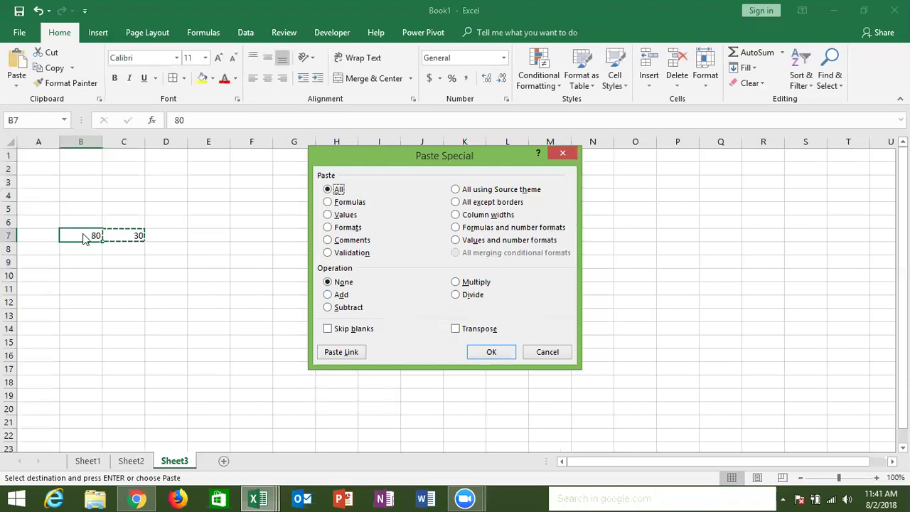
- Choose Add, then cancel Paste Special, leaving B7 at 80
{"action": "left_click", "coordinate": [334, 295]}
{"action": "left_click", "coordinate": [549, 352]}
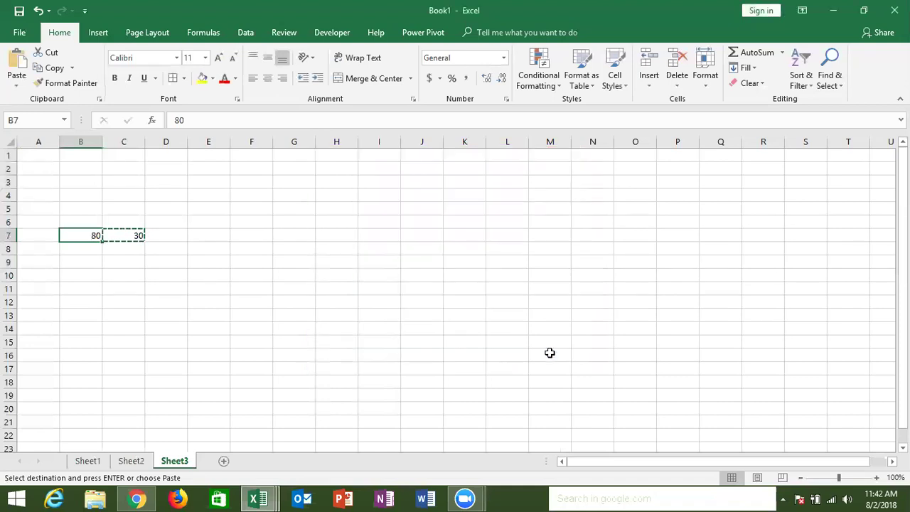